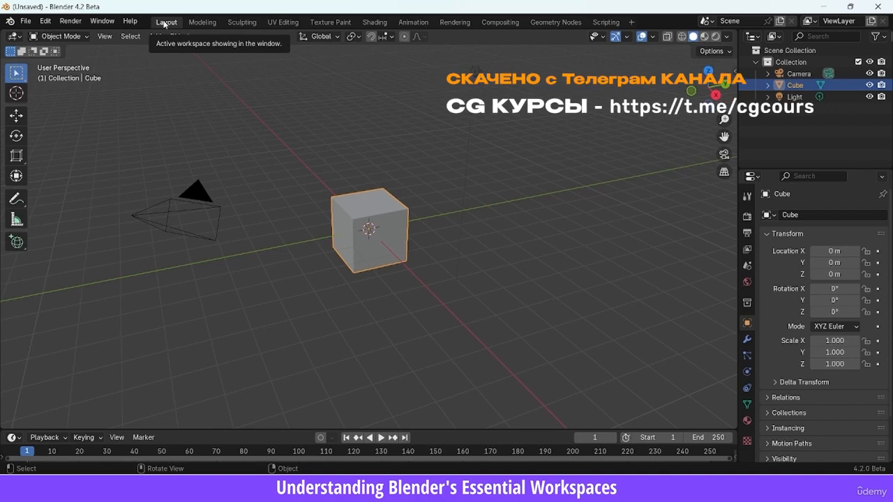
# - Look through the Modeling, Sculpting, UV Editing, Texture Paint, Shading and Animation workspaces in order
pyautogui.click(200, 22)
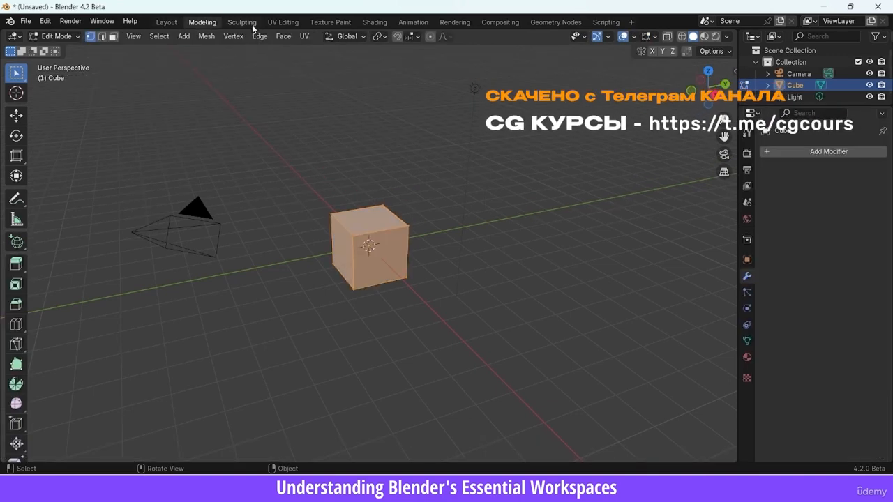
pyautogui.click(249, 23)
pyautogui.click(288, 21)
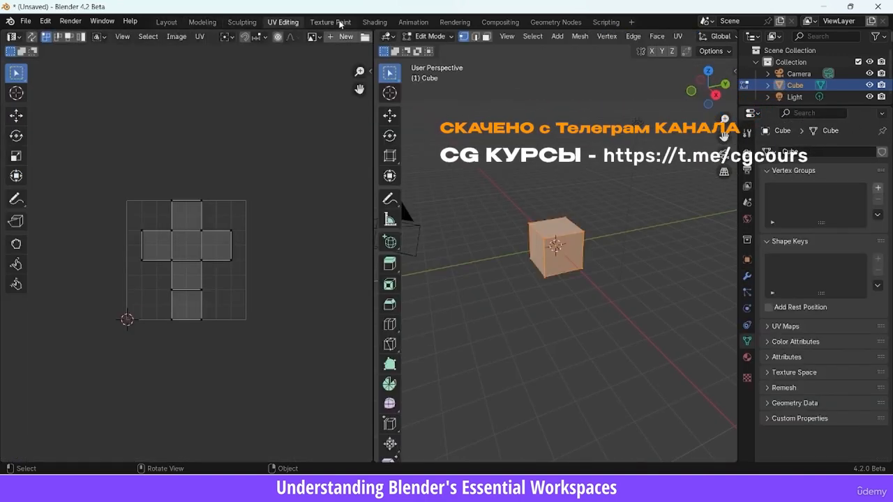
pyautogui.click(330, 21)
pyautogui.click(374, 22)
pyautogui.click(413, 23)
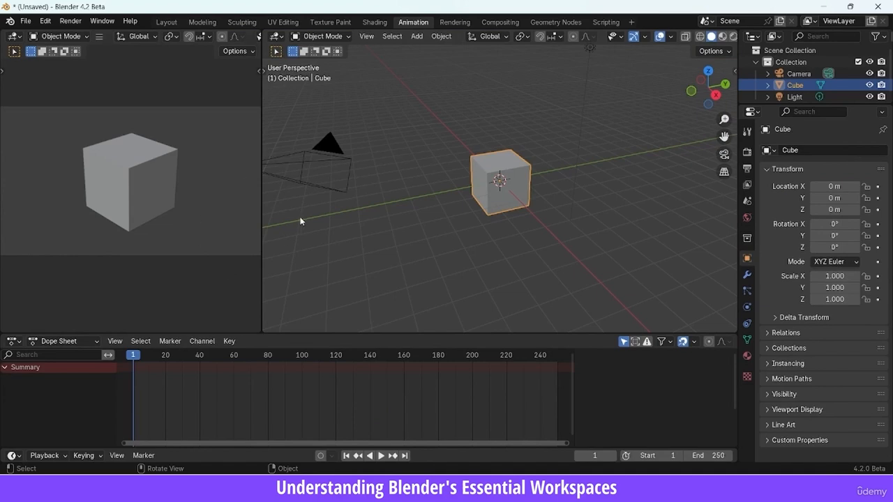
# - Revisit the Layout, Modeling and Sculpting workspaces to compare how their tools and editors are arranged
pyautogui.click(174, 23)
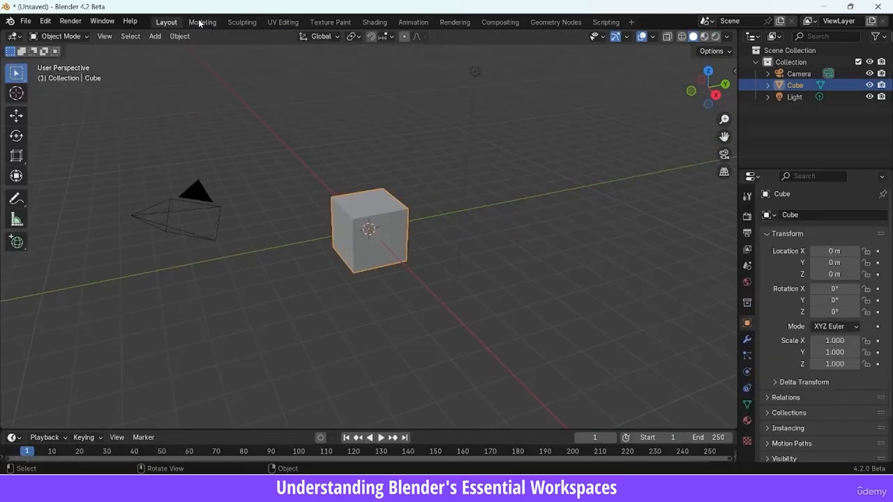
pyautogui.click(201, 23)
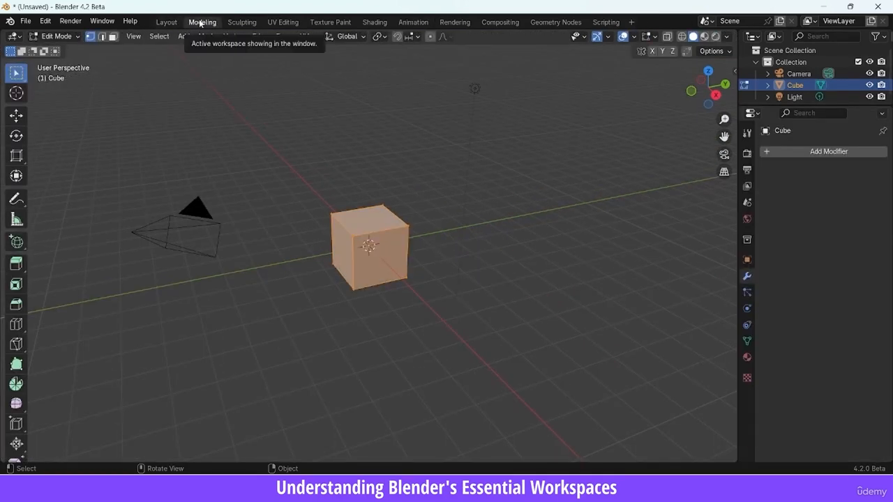
pyautogui.click(235, 22)
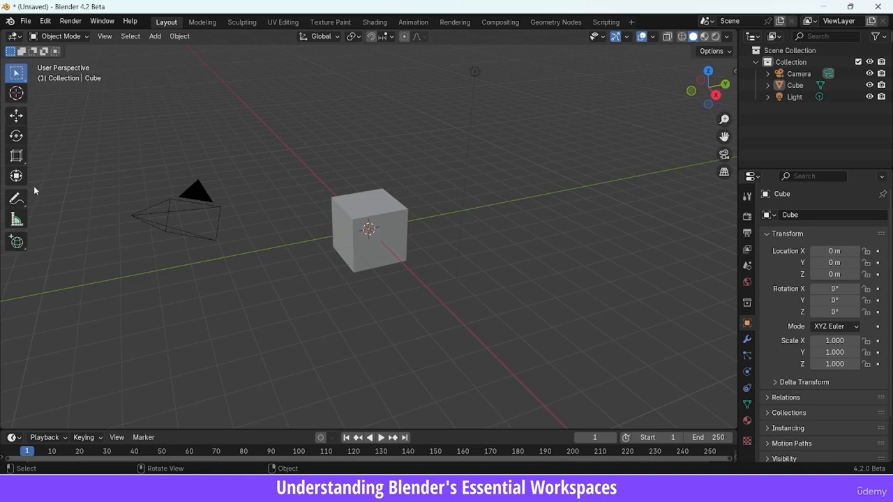
pyautogui.click(210, 26)
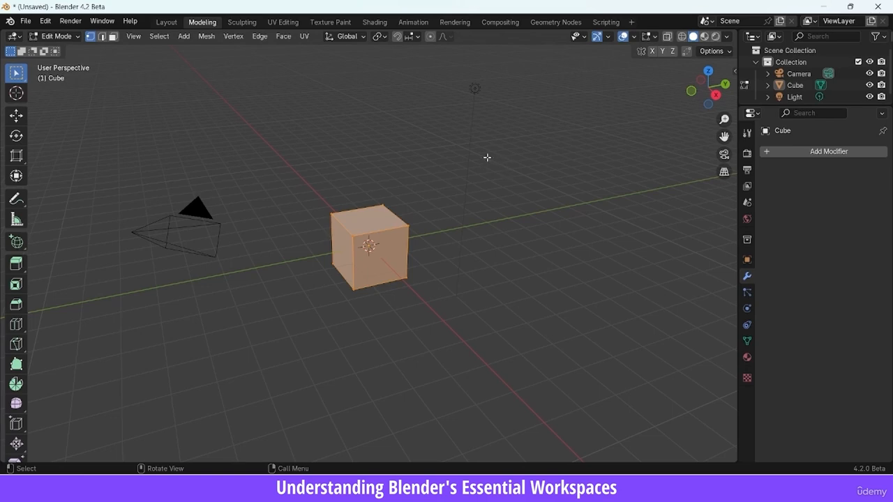
# - Enable dynamic topology in the Sculpting workspace and sculpt the cube's surface with the Draw brush
pyautogui.click(241, 22)
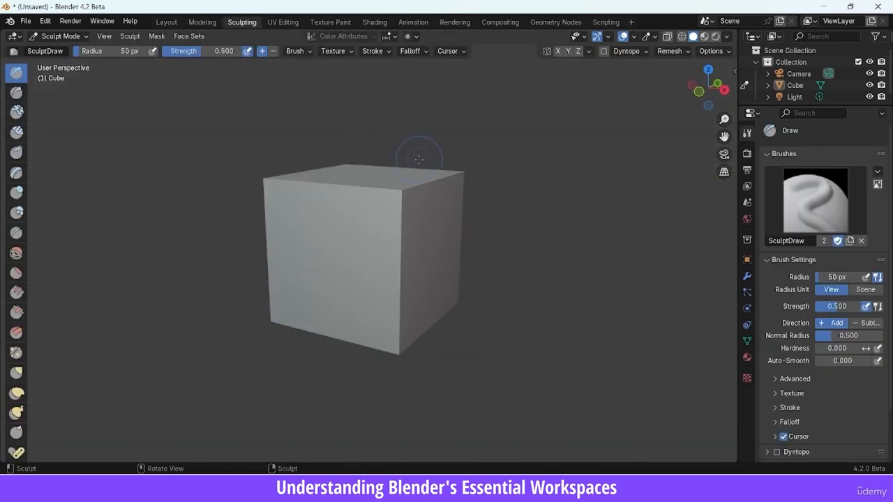
pyautogui.hotkey('ctrl', 'd')
pyautogui.moveTo(419, 159)
pyautogui.mouseDown()
pyautogui.moveTo(363, 209)
pyautogui.moveTo(388, 238)
pyautogui.moveTo(399, 202)
pyautogui.moveTo(401, 244)
pyautogui.moveTo(342, 258)
pyautogui.moveTo(380, 176)
pyautogui.mouseUp()
# - View the UV Editing workspace, and adjust the base colour of the cube's material in the Shading workspace
pyautogui.click(286, 22)
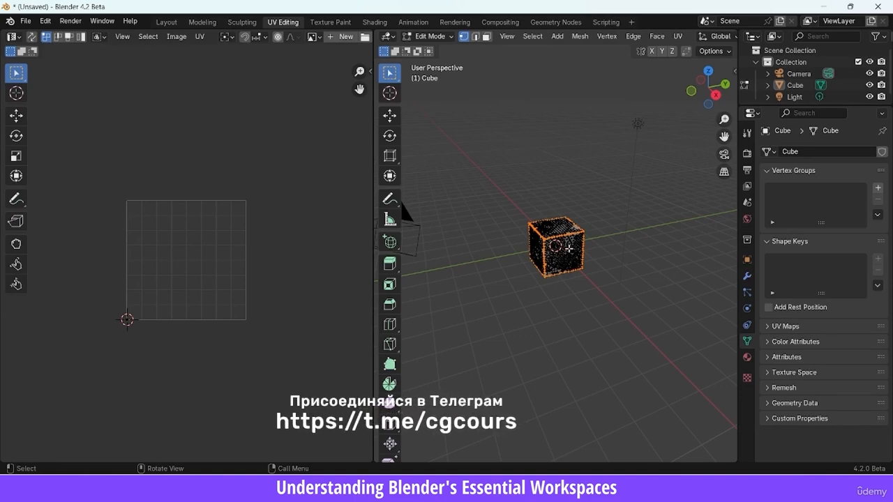
pyautogui.click(375, 22)
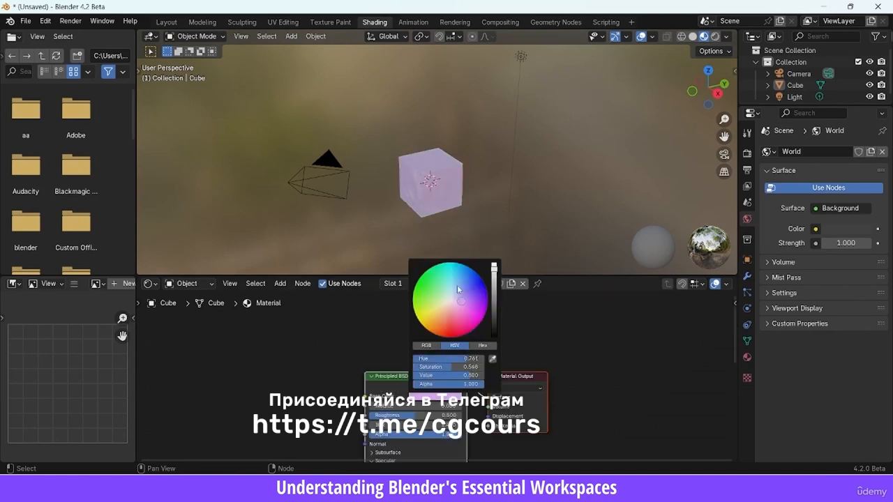
pyautogui.moveTo(458, 288)
pyautogui.mouseDown()
pyautogui.moveTo(449, 276)
pyautogui.moveTo(452, 288)
pyautogui.mouseUp()
# - View the Animation and Rendering workspaces, and enable Use Nodes for the scene in the Compositing workspace
pyautogui.click(413, 22)
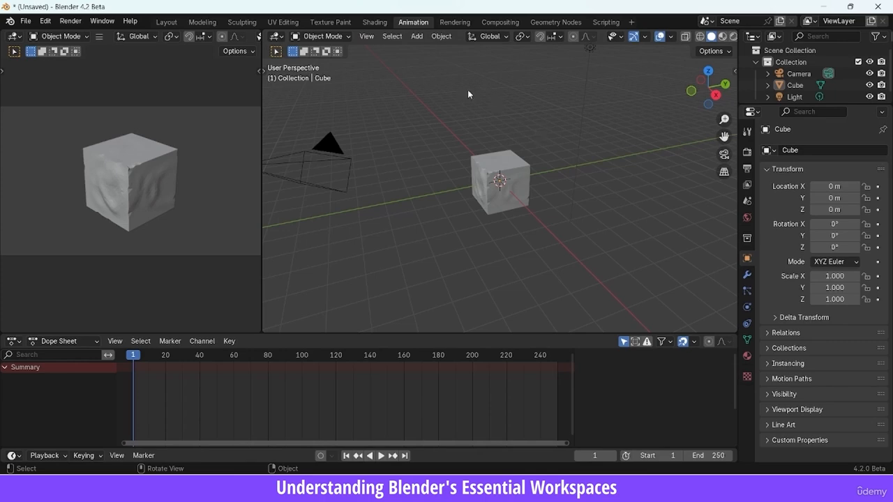
pyautogui.click(450, 20)
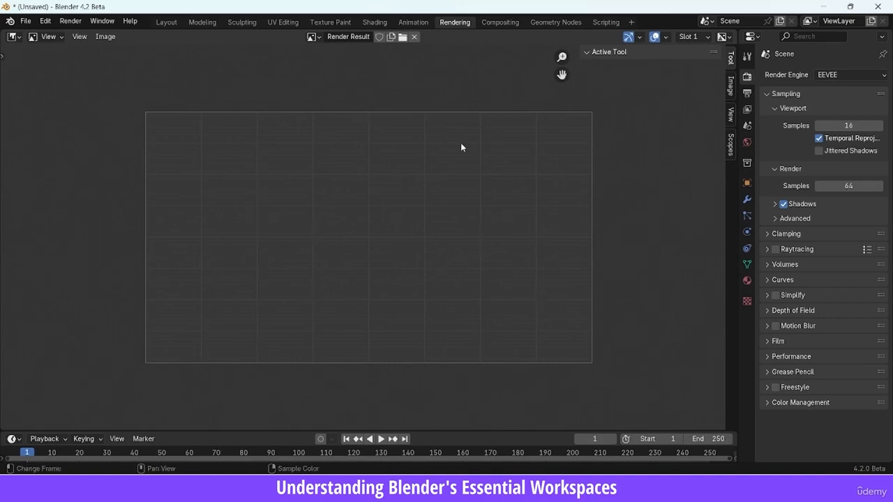
pyautogui.click(500, 22)
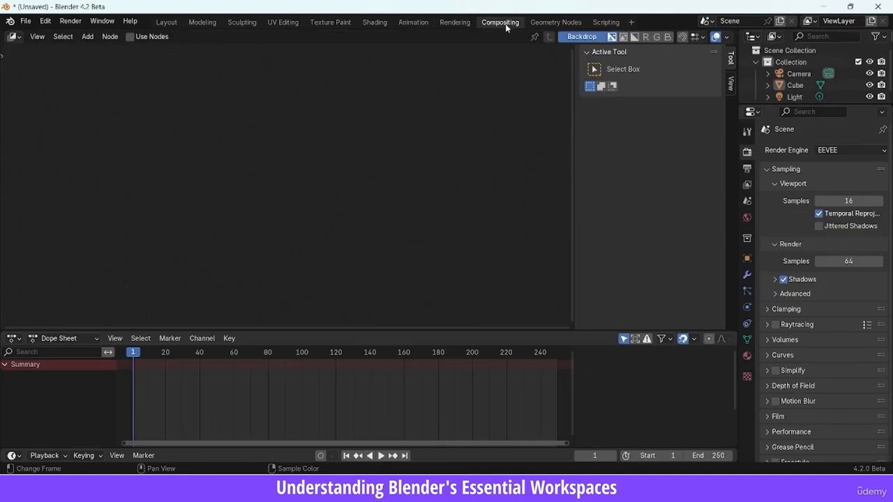
pyautogui.click(130, 36)
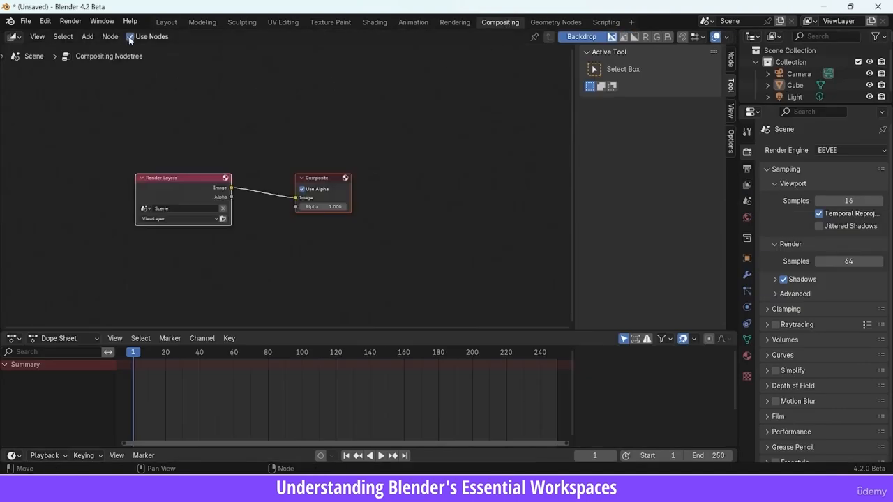
pyautogui.click(341, 189)
# - Create a new geometry node tree for the cube in the Geometry Nodes workspace
pyautogui.click(562, 23)
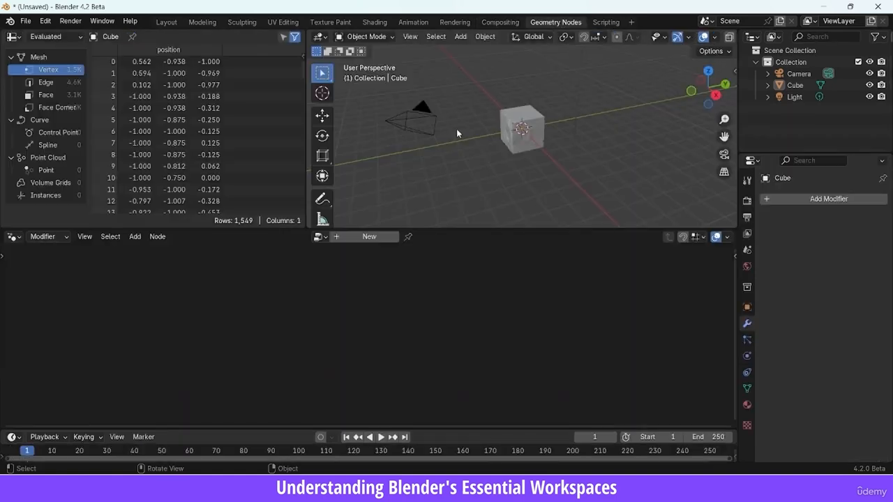
pyautogui.click(367, 238)
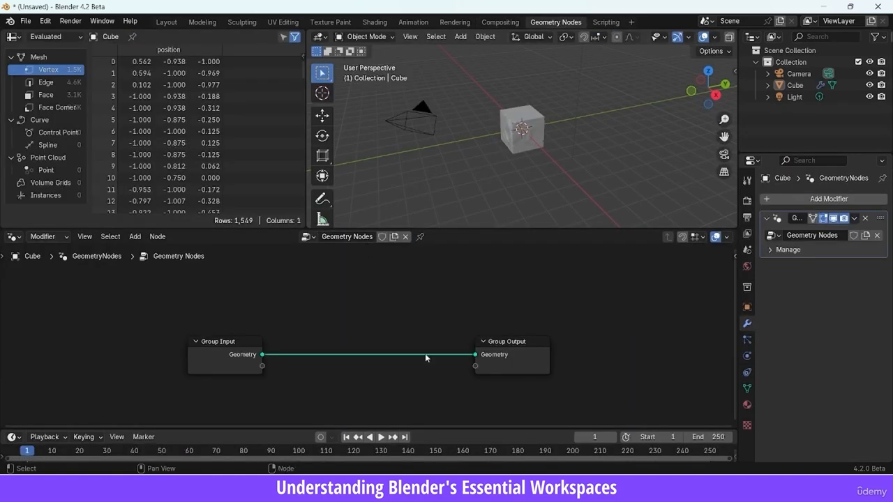
# - View the Scripting workspace and browse the categories of additional workspaces that can be added
pyautogui.click(607, 23)
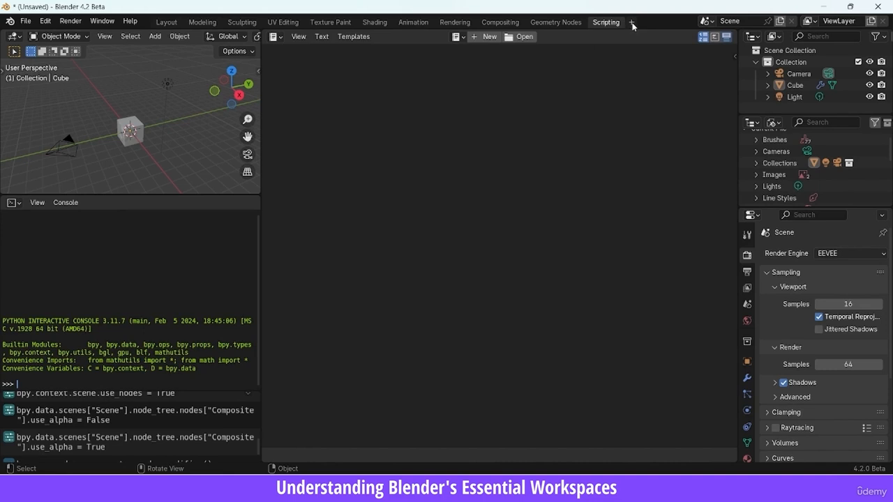
pyautogui.click(632, 23)
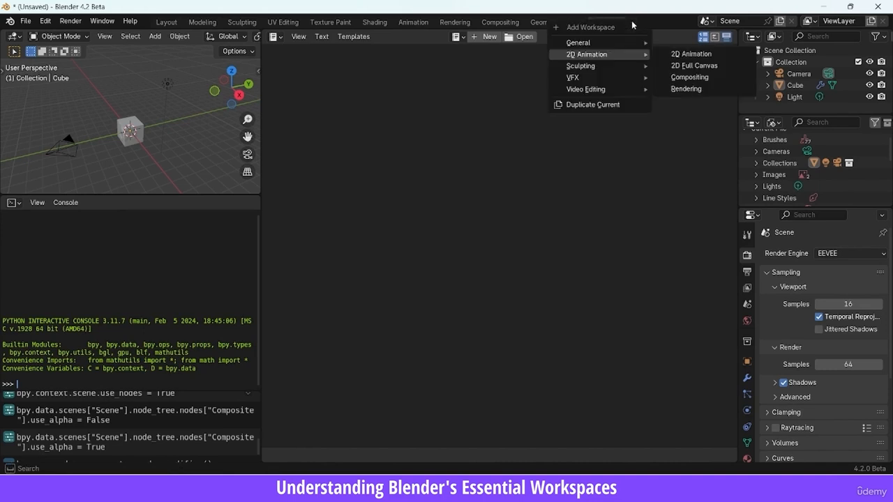
pyautogui.moveTo(604, 43)
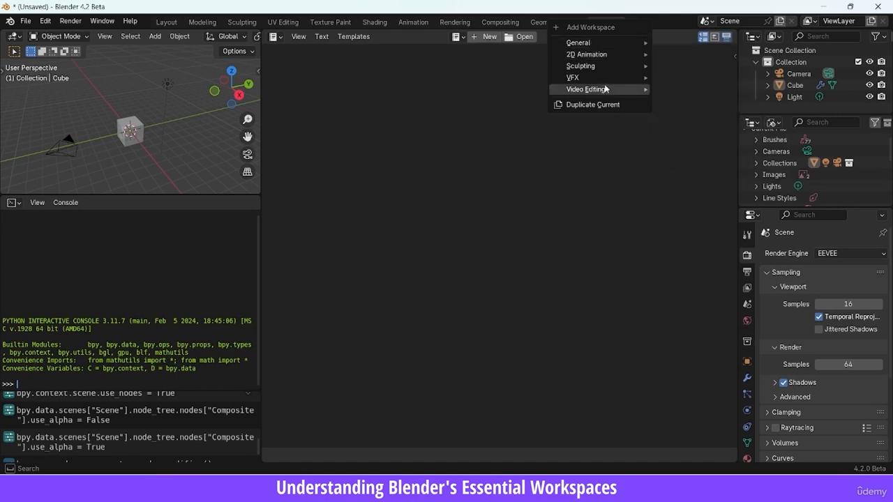
pyautogui.moveTo(585, 81)
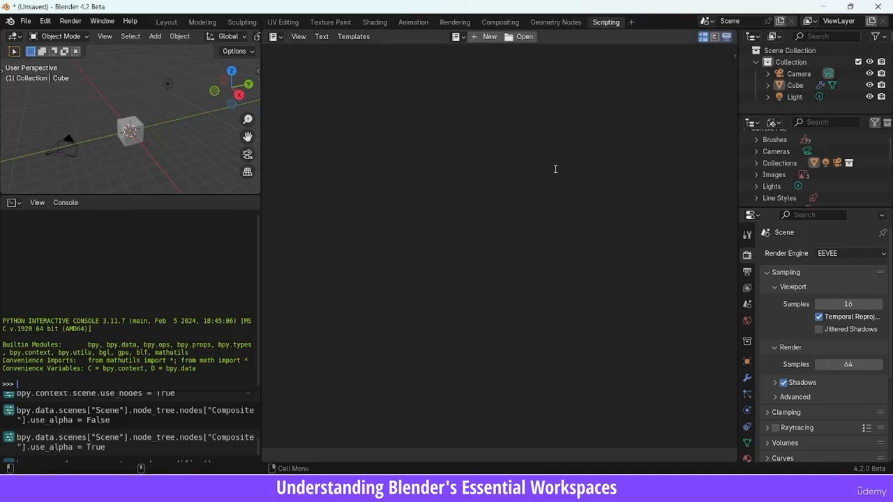
# - Return to the Layout workspace and select the cube
pyautogui.click(166, 22)
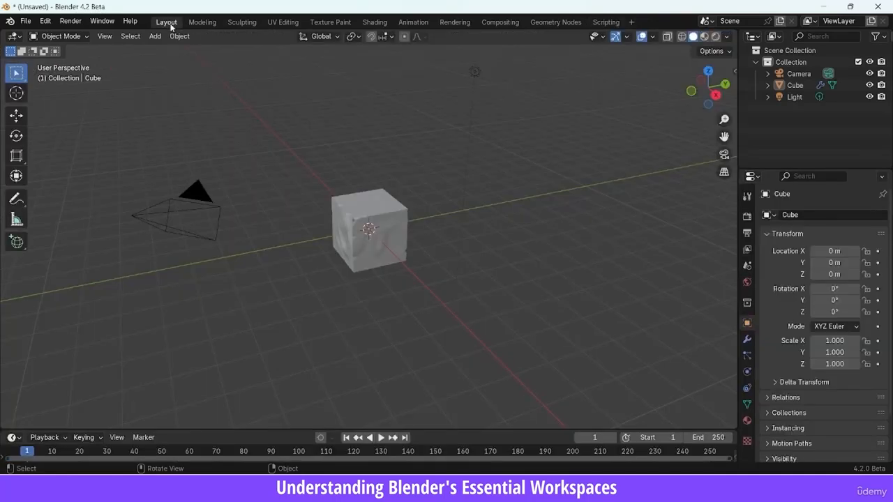
pyautogui.click(369, 230)
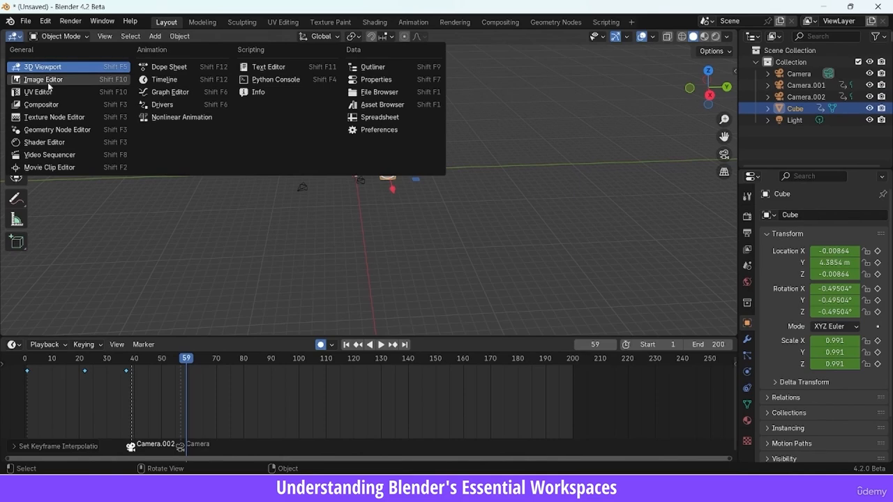
# - Change the main area from the 3D Viewport to the Timeline editor and from there to the Outliner
pyautogui.click(168, 83)
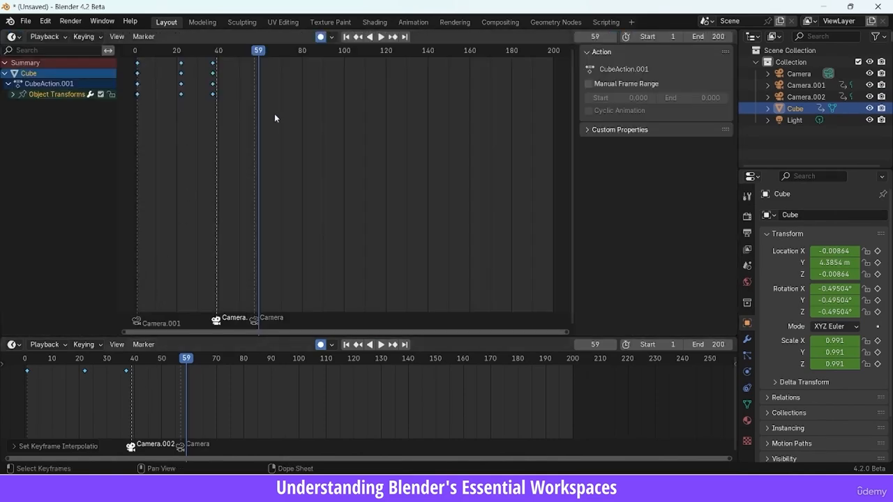
pyautogui.click(12, 37)
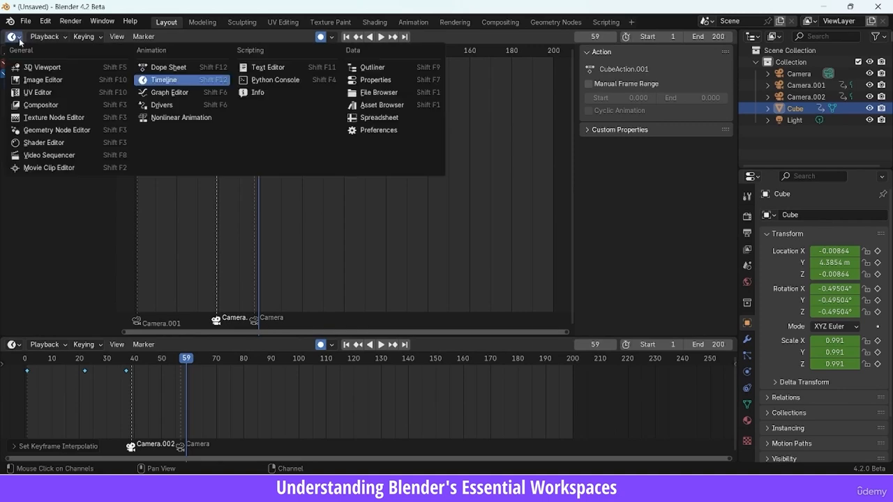
pyautogui.click(377, 69)
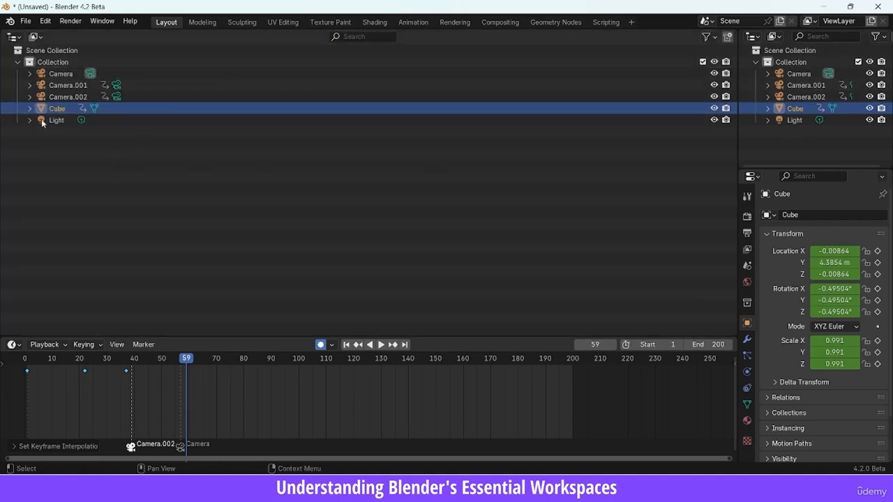
# - Switch the main area to the Properties editor and back to the 3D Viewport
pyautogui.click(42, 36)
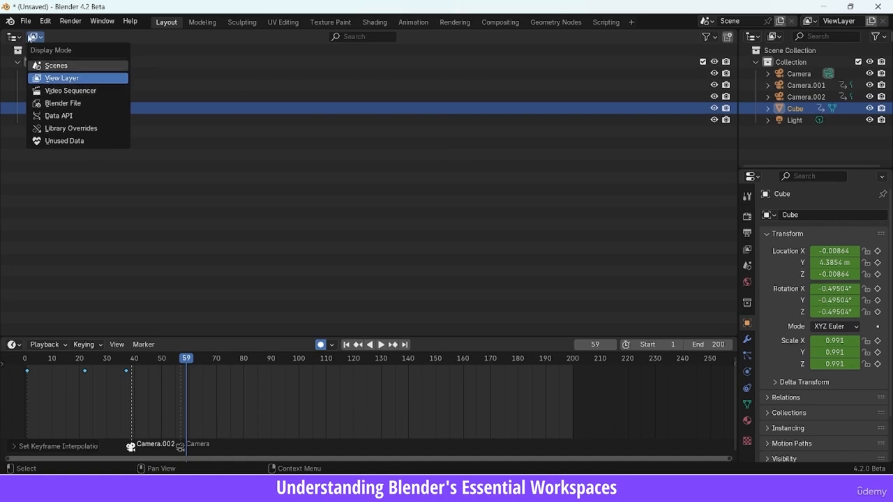
pyautogui.click(15, 38)
pyautogui.click(16, 39)
pyautogui.click(15, 37)
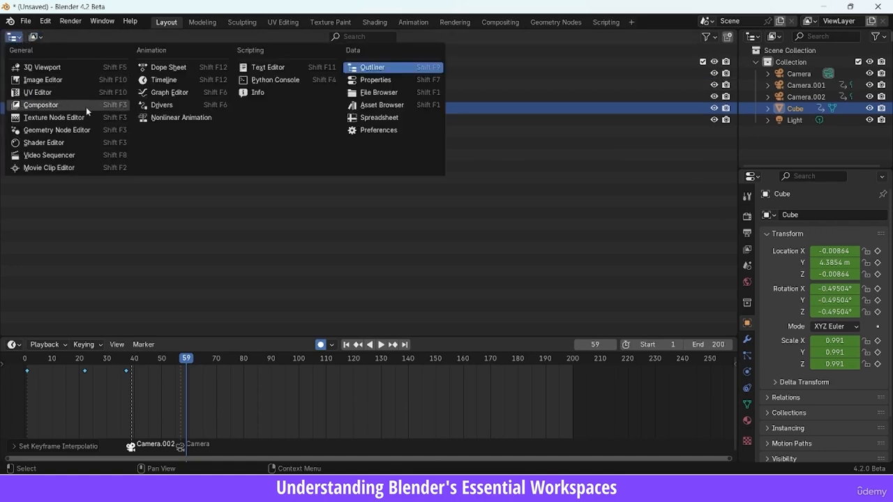
pyautogui.click(373, 81)
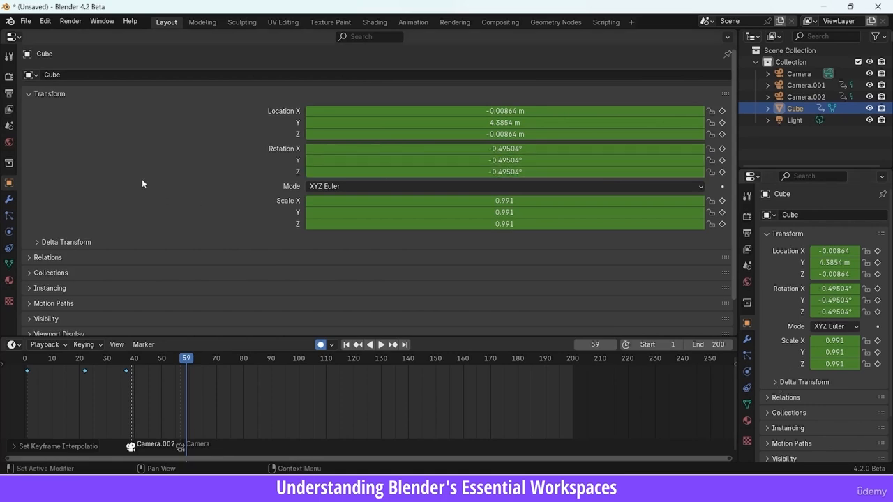
pyautogui.click(15, 38)
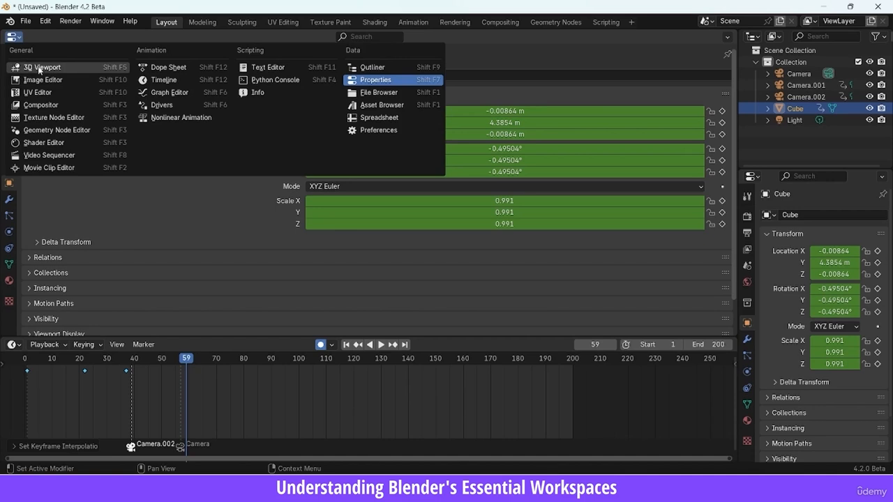
pyautogui.click(40, 69)
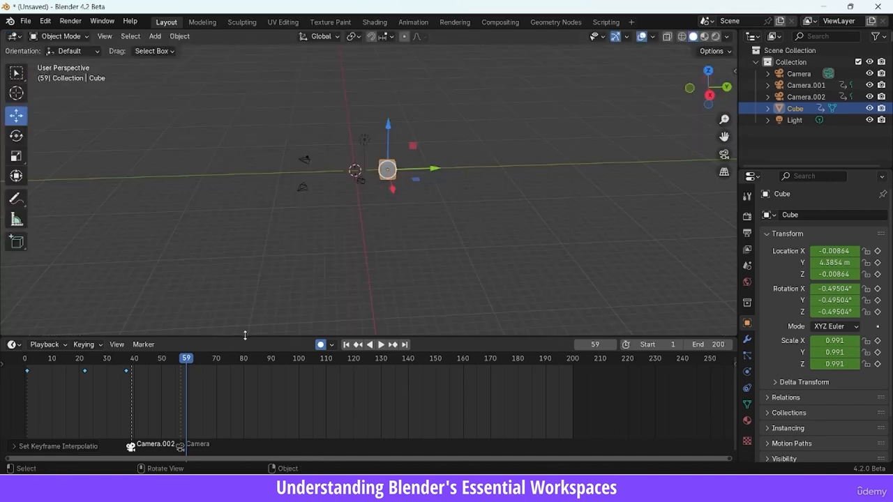
# - Enlarge the timeline area below the viewport and change its editor type to a second 3D Viewport
pyautogui.moveTo(245, 335); pyautogui.dragTo(231, 239)
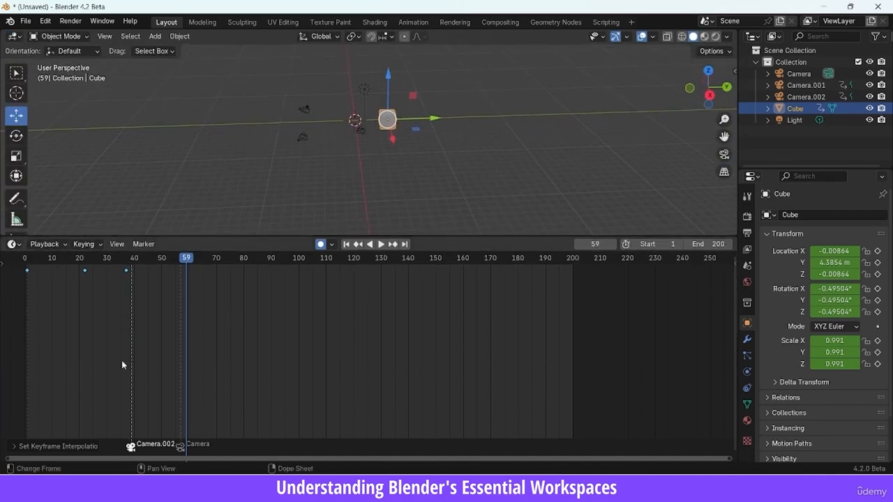
pyautogui.click(13, 245)
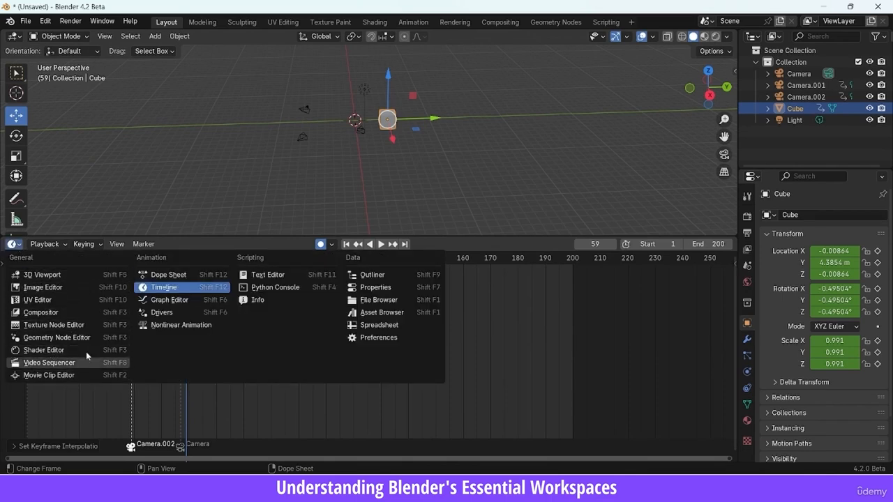
pyautogui.click(42, 275)
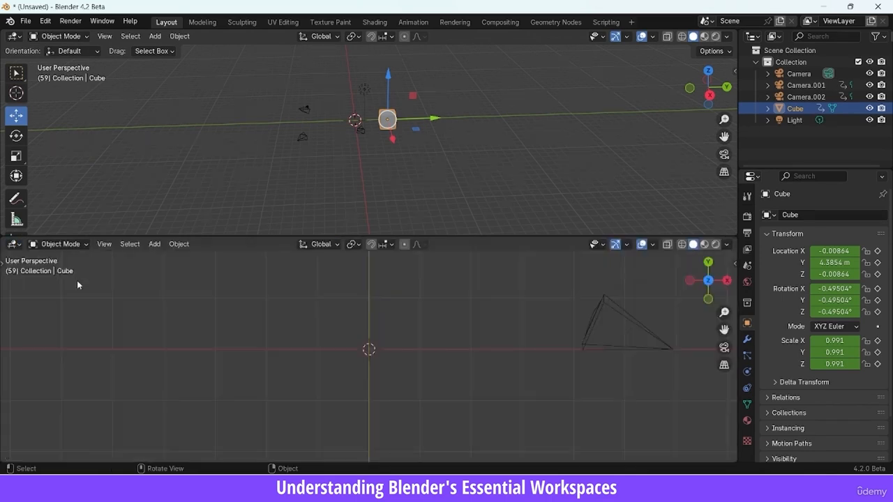
pyautogui.moveTo(223, 237); pyautogui.dragTo(311, 209)
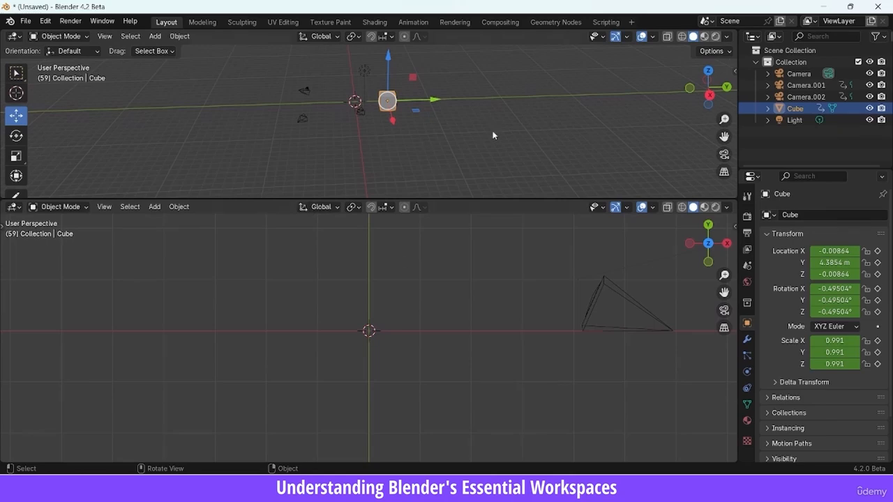
# - Show the view through the active camera in the second 3D Viewport
pyautogui.click(725, 311)
pyautogui.moveTo(725, 119); pyautogui.dragTo(724, 129)
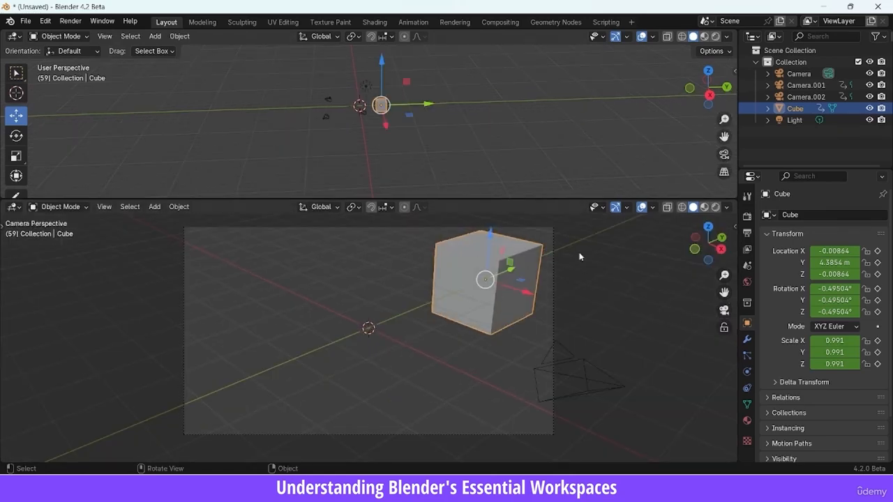
# - Change the lower area from the 3D Viewport to the Outliner and from there to the Properties editor
pyautogui.click(14, 207)
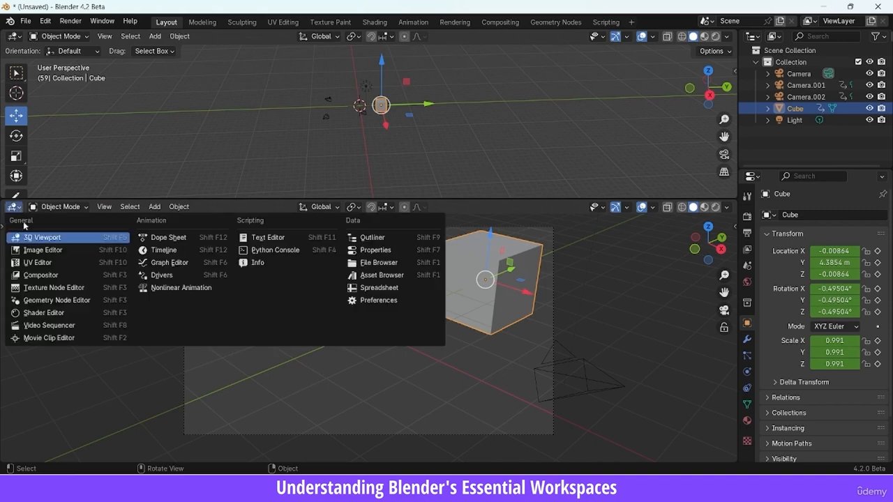
pyautogui.click(375, 238)
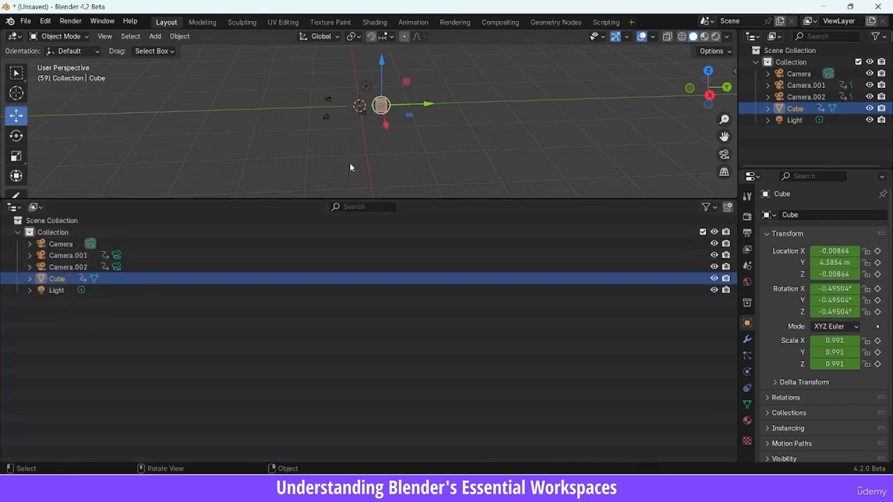
pyautogui.click(14, 206)
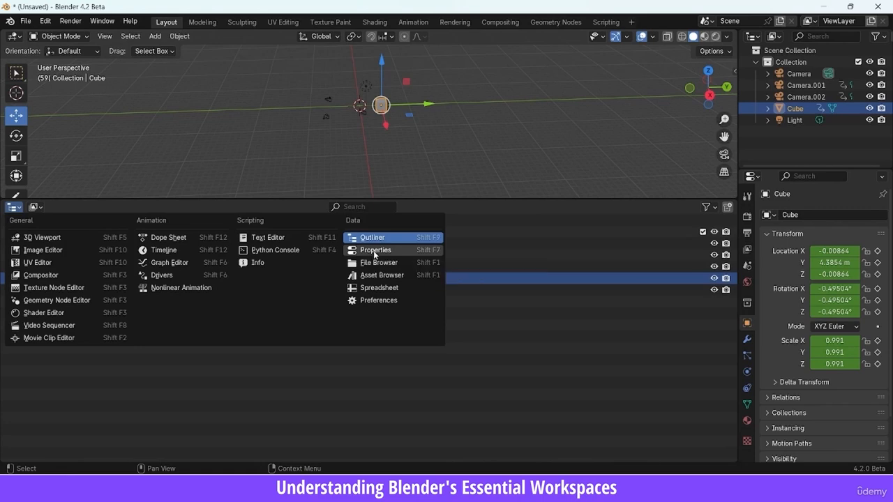
pyautogui.click(374, 250)
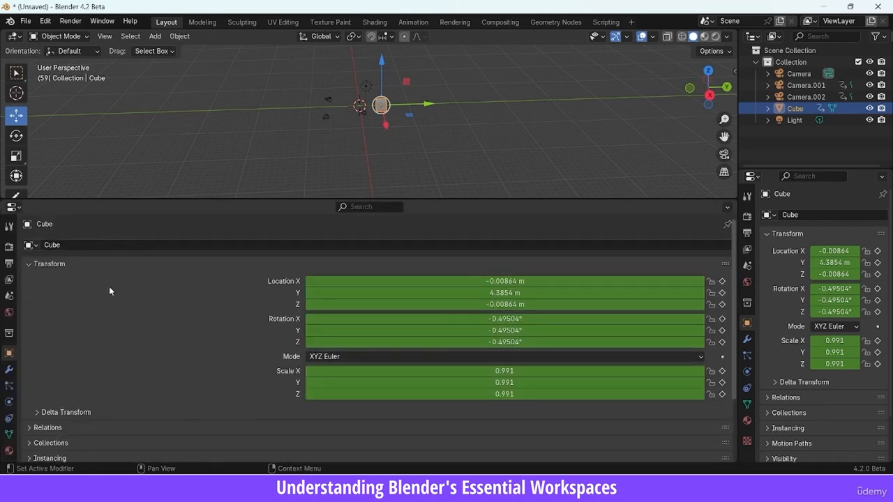
# - Change the lower area back to the Timeline and shrink it to give the 3D Viewport more height
pyautogui.click(12, 207)
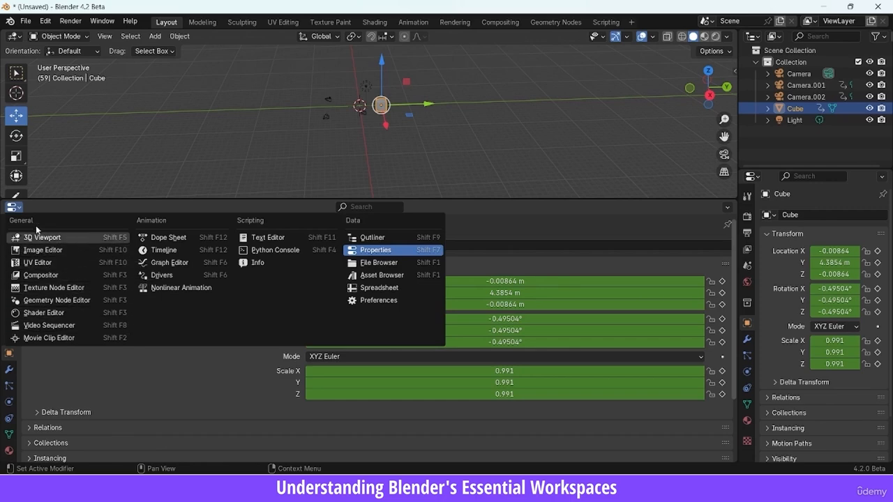
pyautogui.click(170, 253)
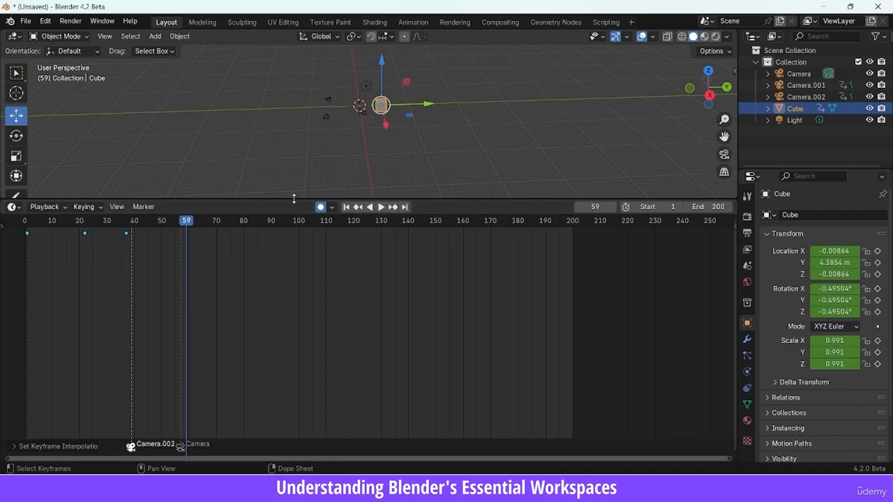
pyautogui.moveTo(293, 201); pyautogui.dragTo(291, 359)
# - Widen the Outliner and Properties column at the main viewport's expense and change the Outliner area to a 3D Viewport
pyautogui.moveTo(738, 86); pyautogui.dragTo(635, 85)
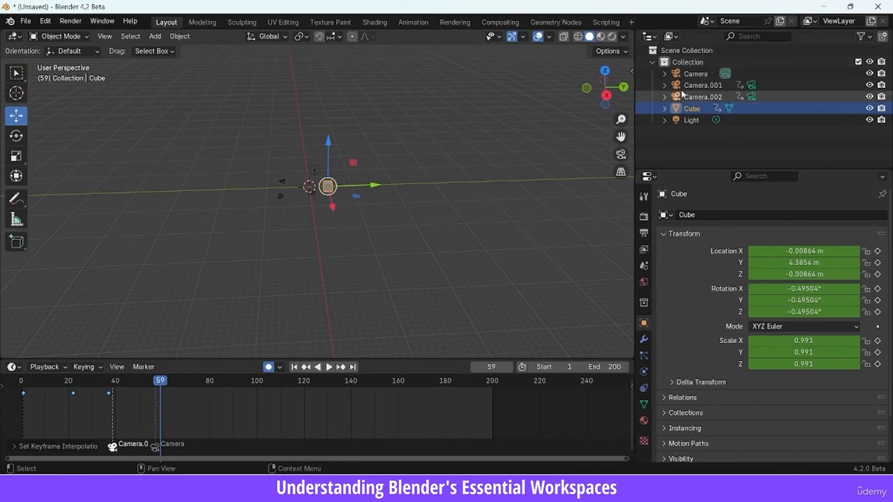
pyautogui.click(656, 38)
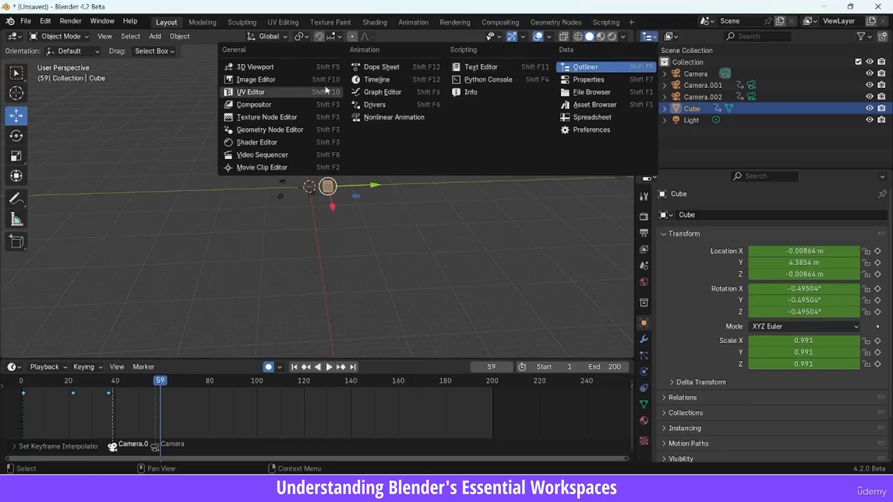
pyautogui.click(272, 70)
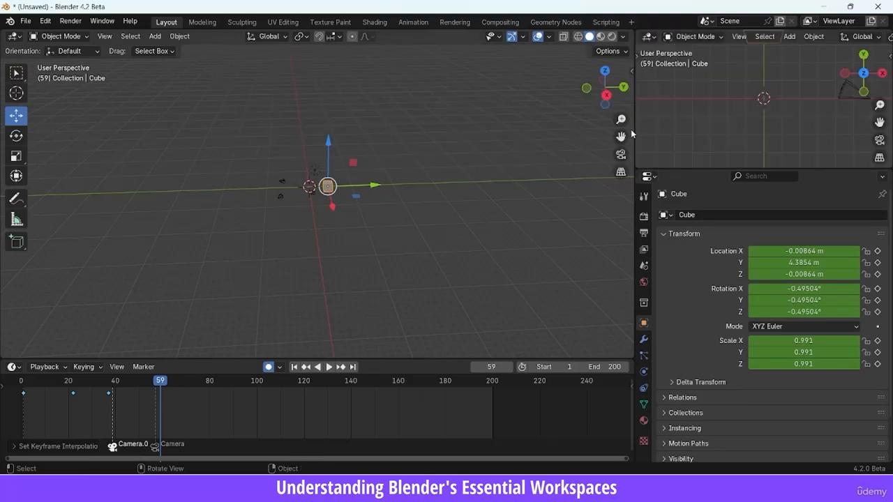
pyautogui.moveTo(633, 134); pyautogui.dragTo(565, 134)
# - Cycle the area above the Properties editor through the Properties and Graph Editor types, ending with the Outliner
pyautogui.click(580, 37)
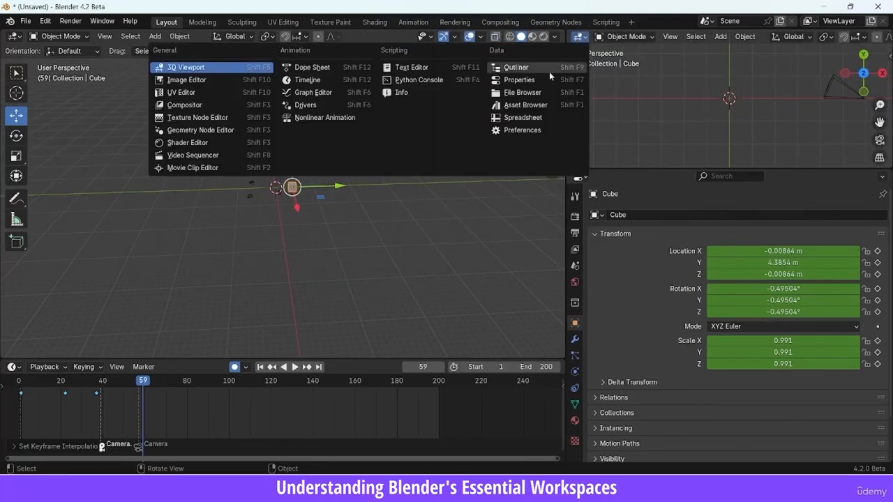
pyautogui.click(529, 78)
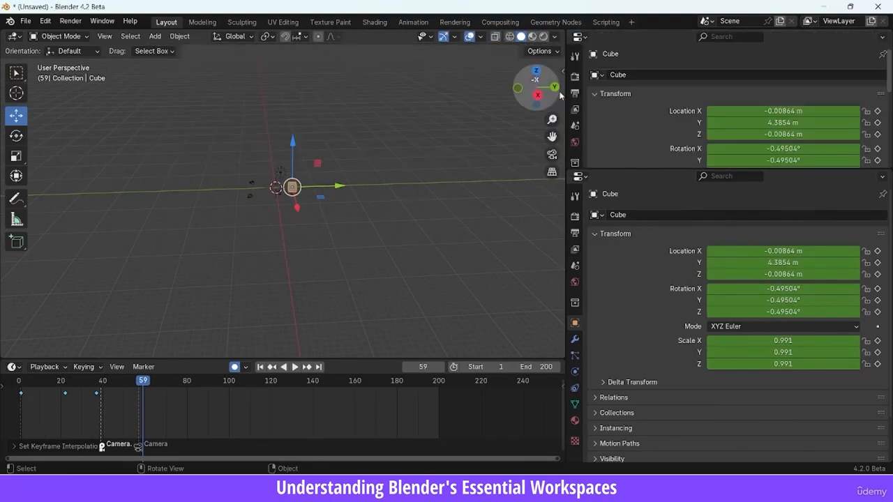
pyautogui.click(580, 37)
pyautogui.click(333, 92)
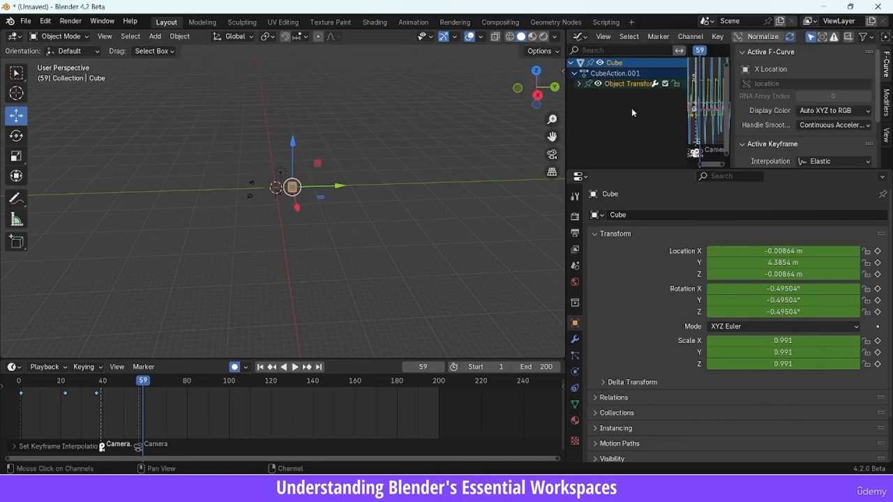
pyautogui.click(580, 37)
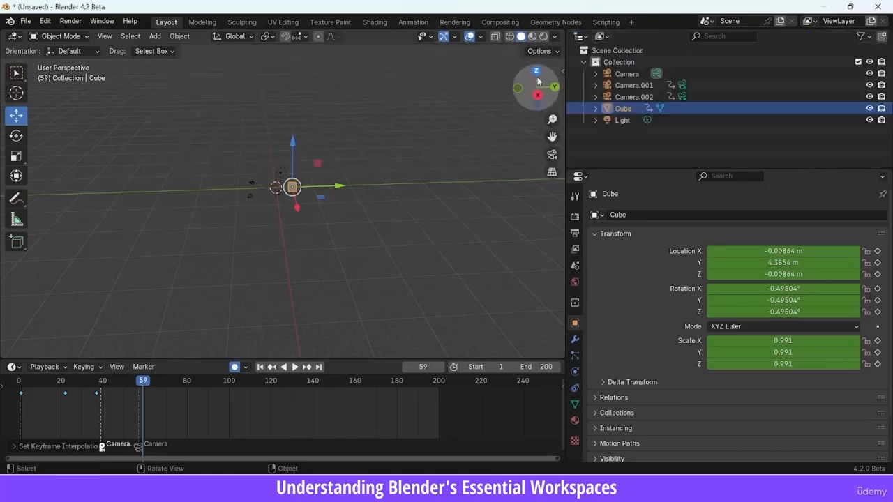
pyautogui.click(531, 67)
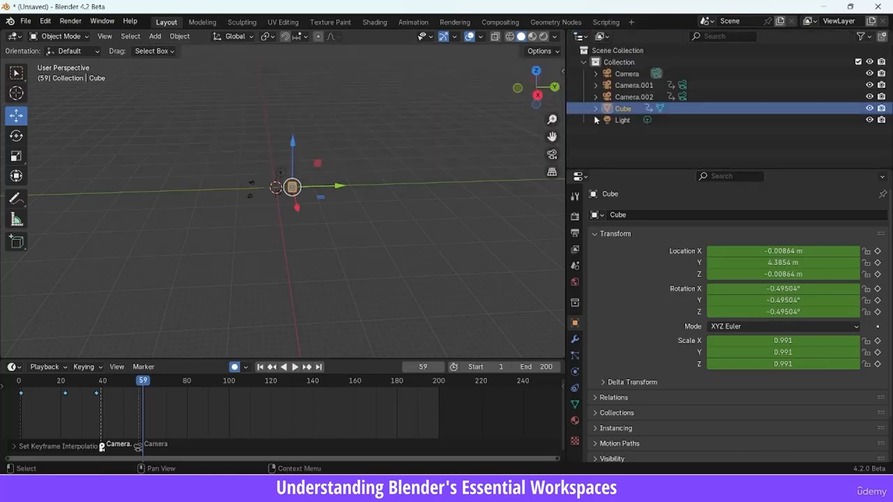
# - Change the Properties area below the Outliner to a 3D Viewport and show the view through the camera
pyautogui.click(586, 179)
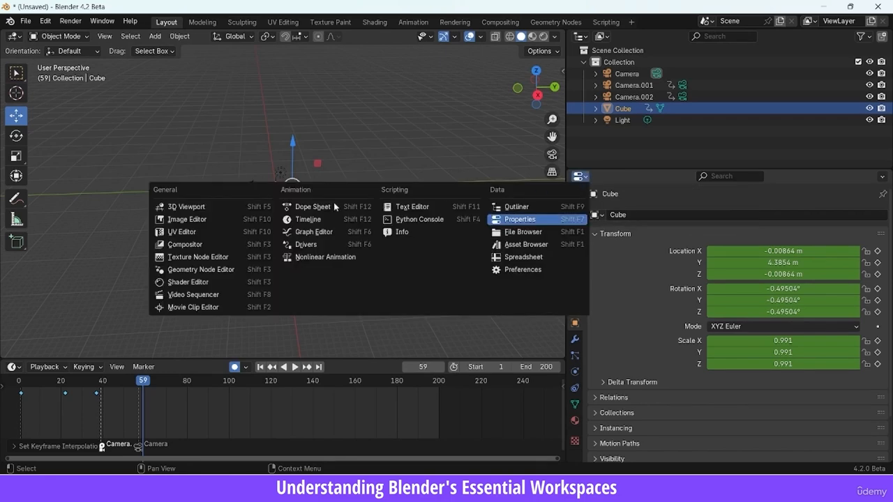
pyautogui.click(209, 207)
pyautogui.click(879, 280)
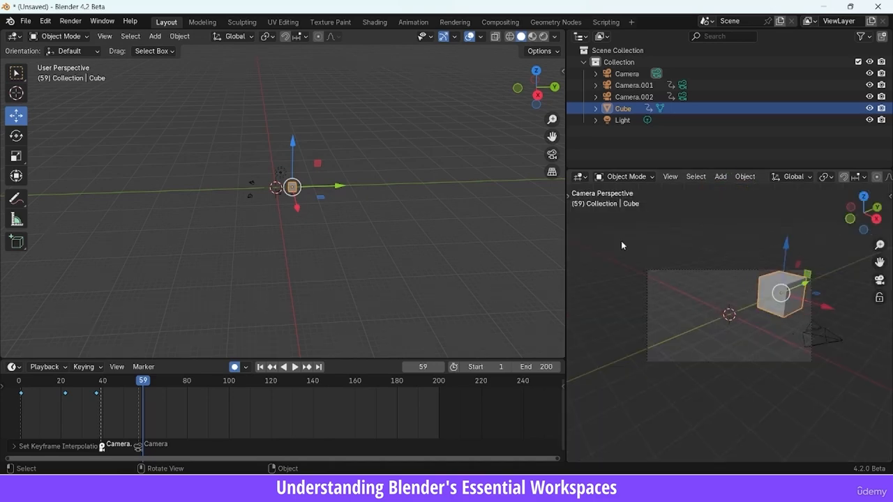
# - Change the area below the Outliner back to the Properties editor and deselect the cube in the main viewport
pyautogui.click(579, 177)
pyautogui.click(532, 220)
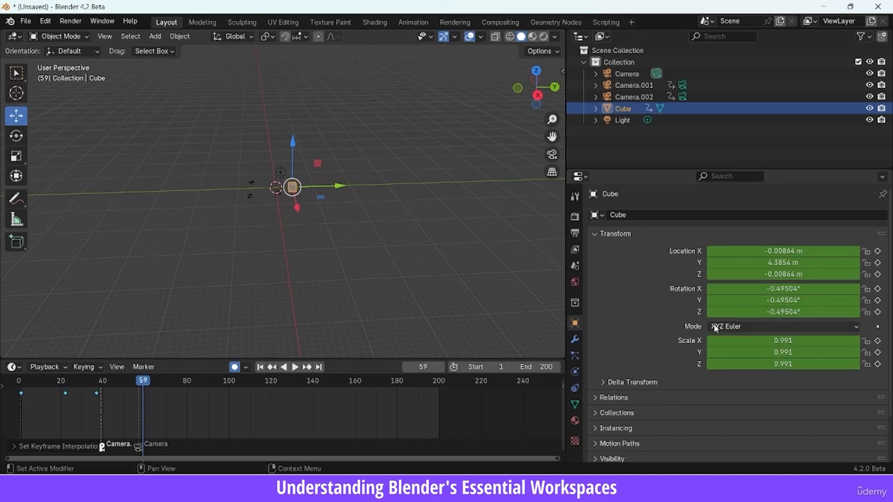
pyautogui.click(385, 300)
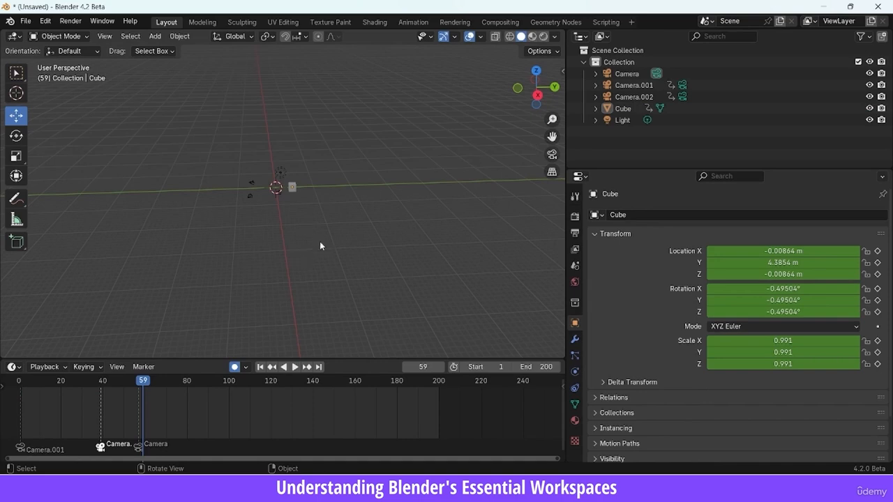
# - Split the 3D Viewport vertically down the middle and join the two halves back into one area
pyautogui.rightClick(564, 205)
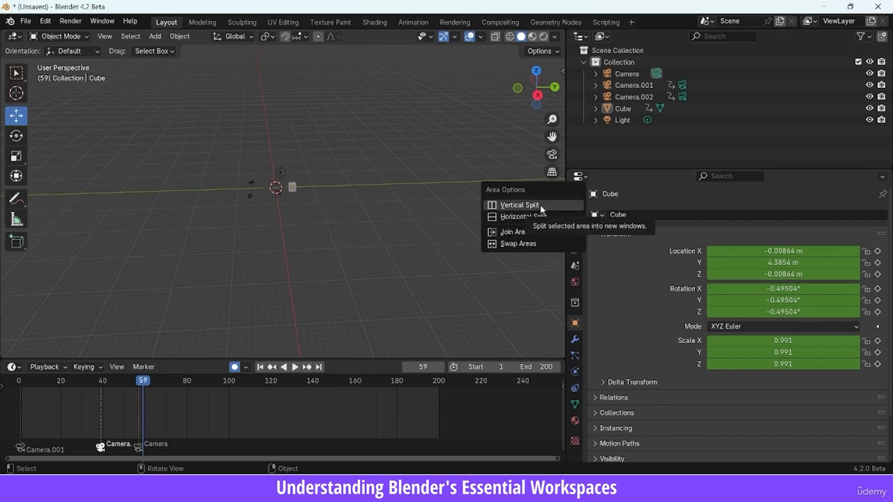
pyautogui.click(542, 206)
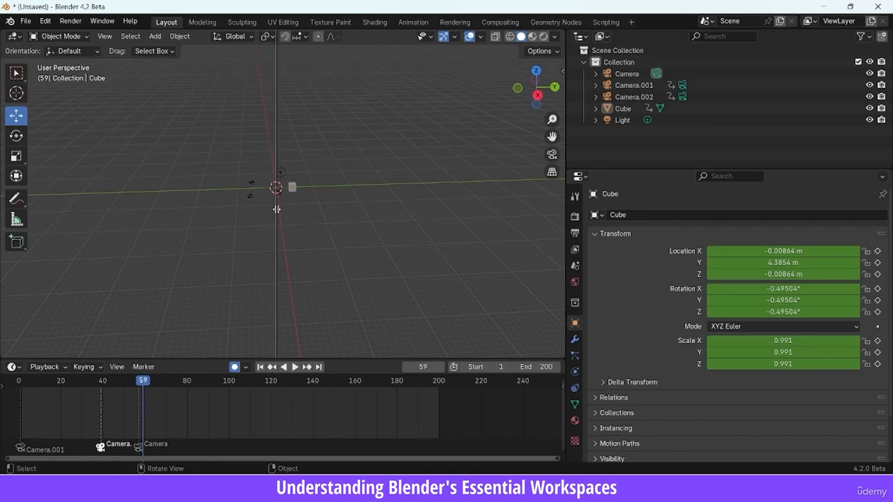
pyautogui.click(276, 210)
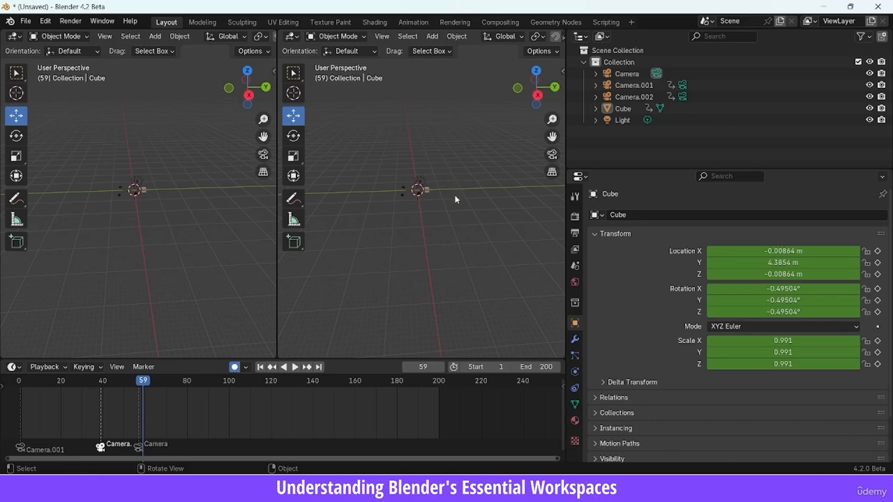
pyautogui.rightClick(277, 215)
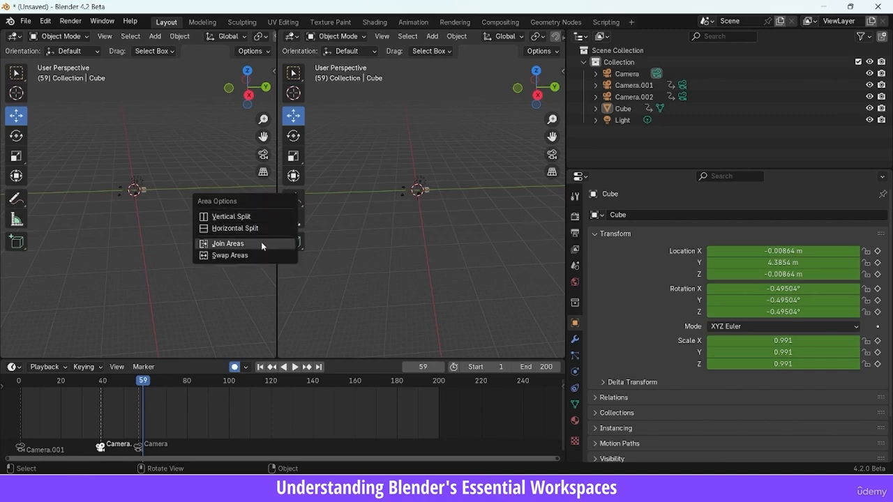
pyautogui.click(261, 244)
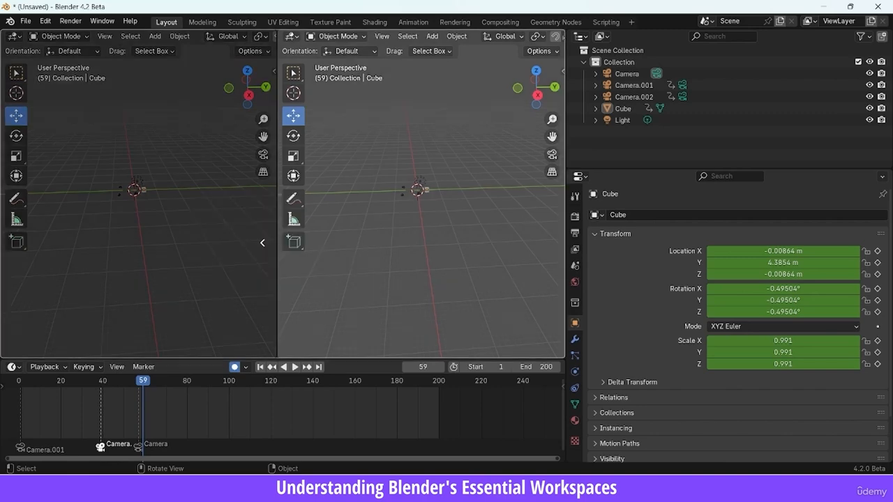
pyautogui.click(557, 236)
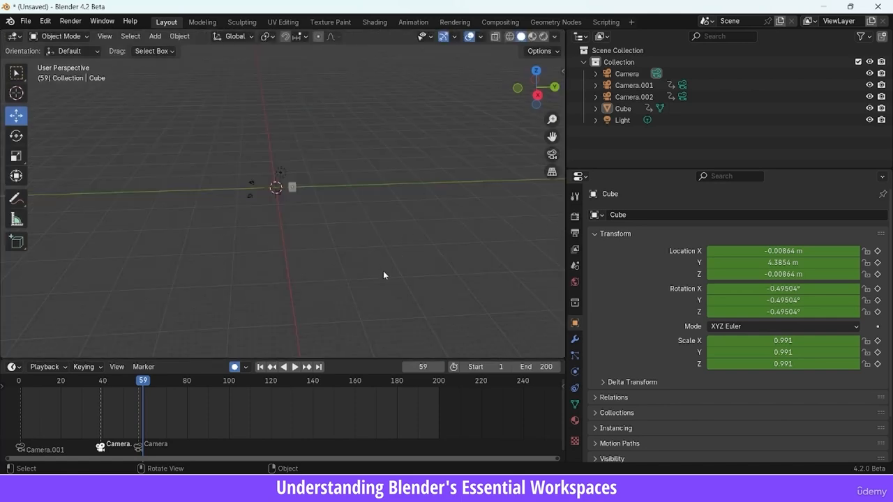
# - Swap the 3D Viewport and Timeline areas and swap them back to their original positions
pyautogui.rightClick(351, 359)
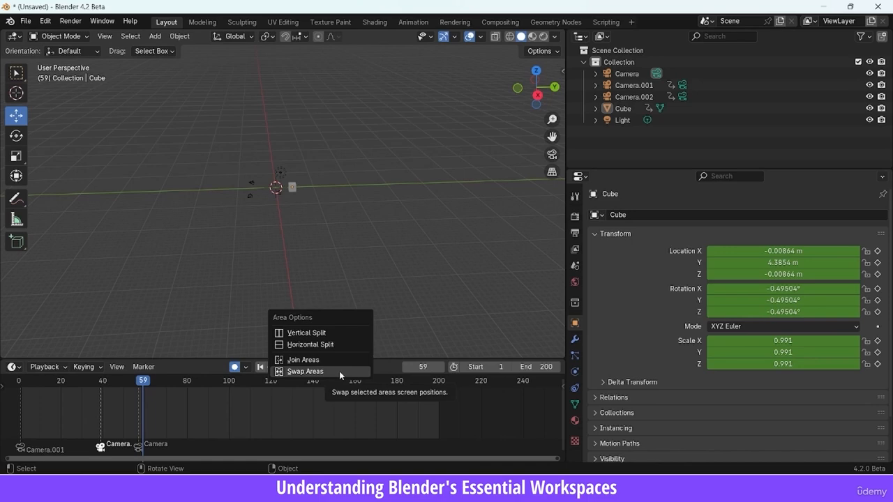
pyautogui.click(339, 371)
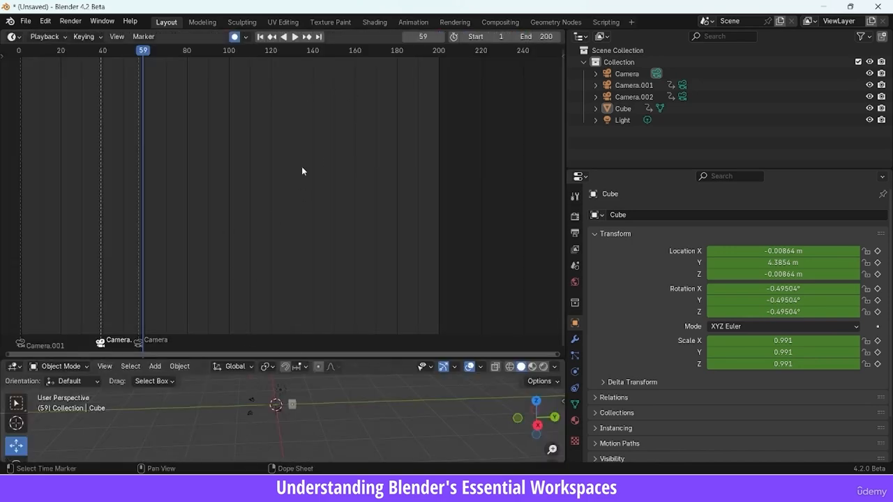
pyautogui.rightClick(356, 360)
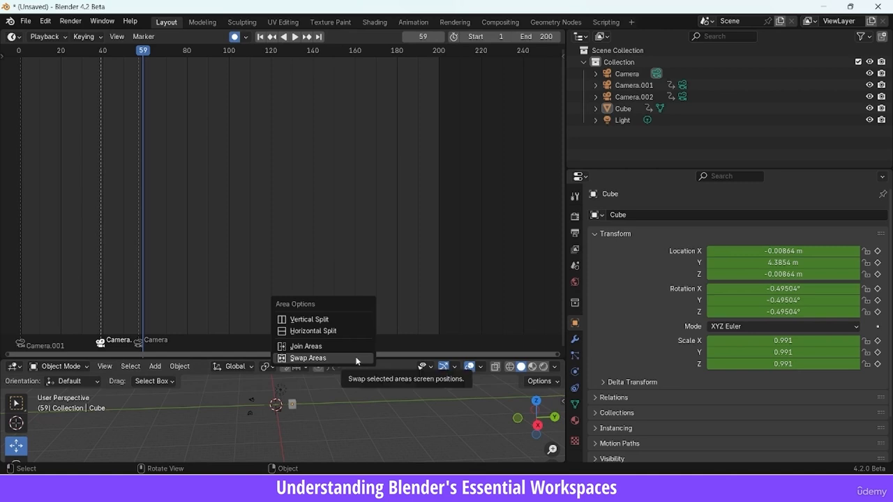
pyautogui.click(356, 358)
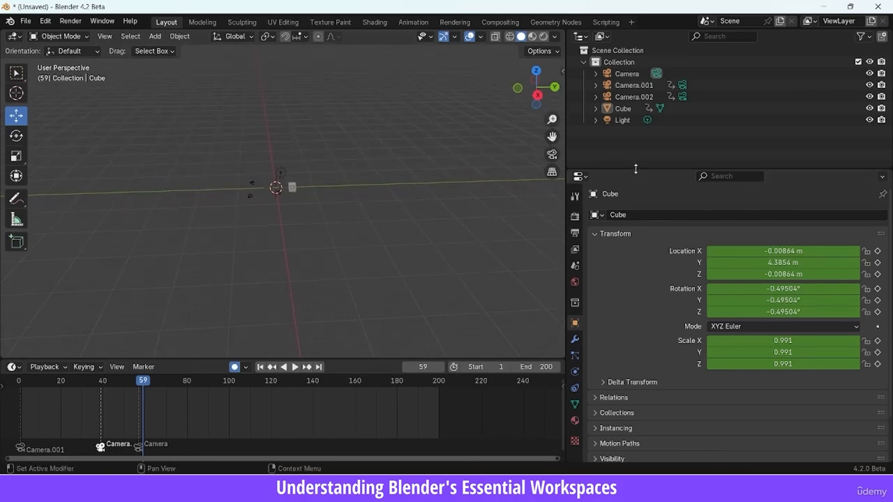
# - Enlarge the Outliner area by lowering its border with the Properties editor
pyautogui.moveTo(614, 171); pyautogui.dragTo(620, 264)
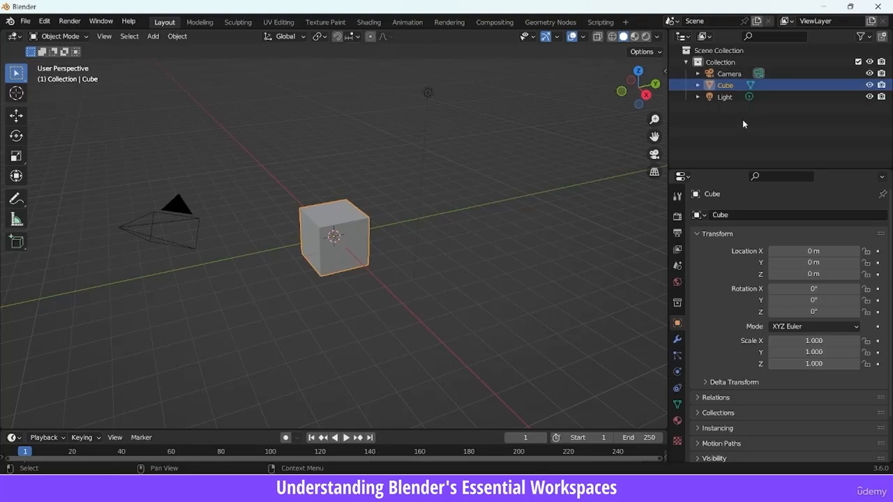
# - Hide the Collection in the viewport and show it again, twice in a row
pyautogui.click(870, 62)
pyautogui.click(869, 63)
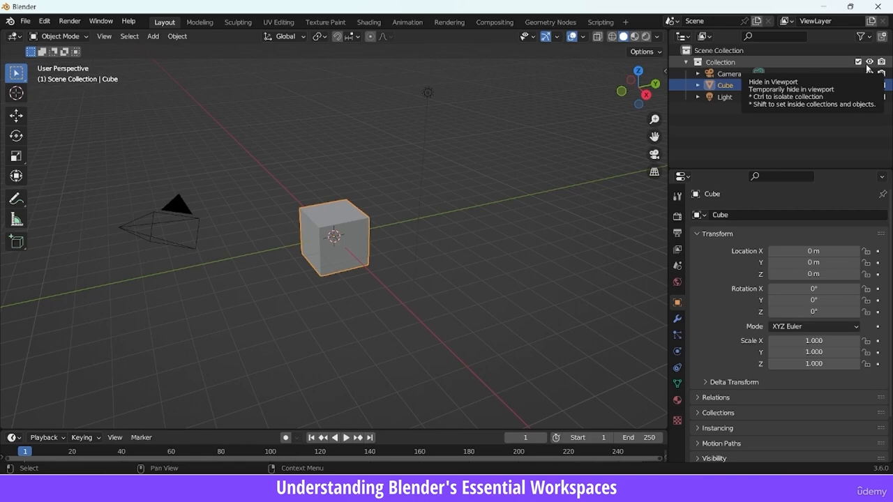
pyautogui.click(869, 63)
pyautogui.click(869, 63)
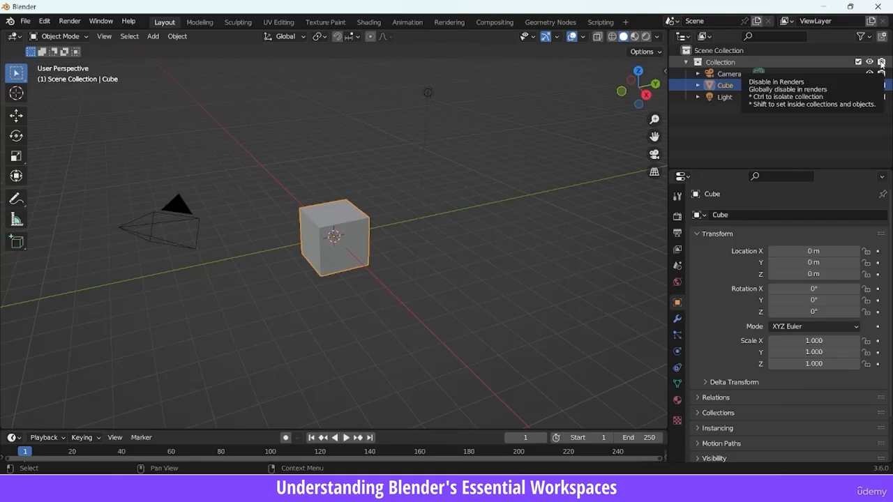
# - Disable the Collection in renders, enable it again, and disable it once more
pyautogui.click(880, 62)
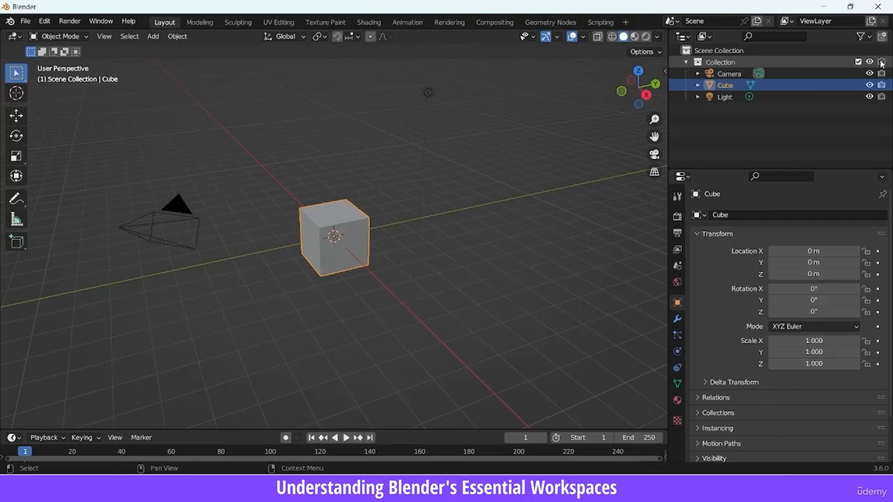
pyautogui.click(881, 61)
pyautogui.click(881, 61)
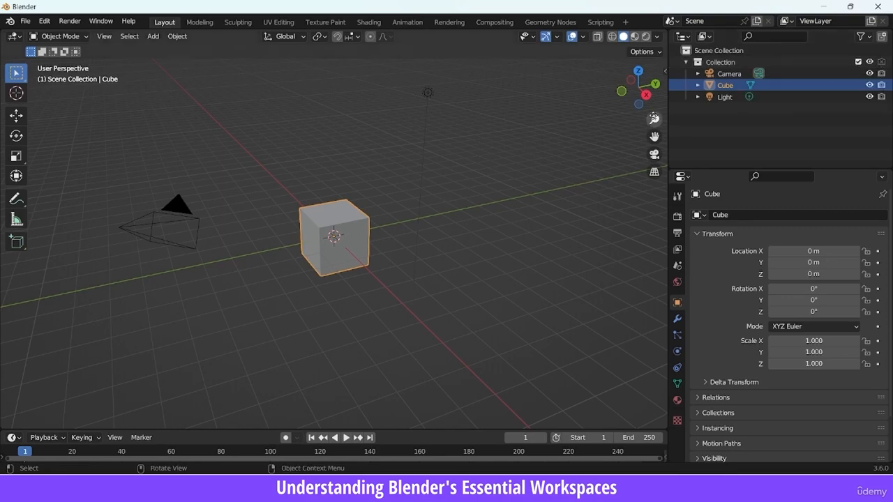
# - Enable the Selectable restriction toggle in the Outliner's filter options
pyautogui.moveTo(654, 119); pyautogui.dragTo(579, 155)
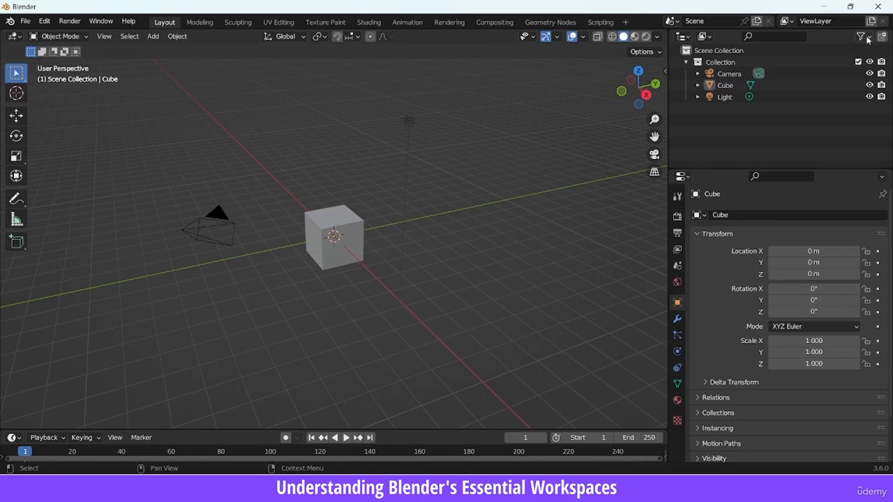
pyautogui.click(865, 37)
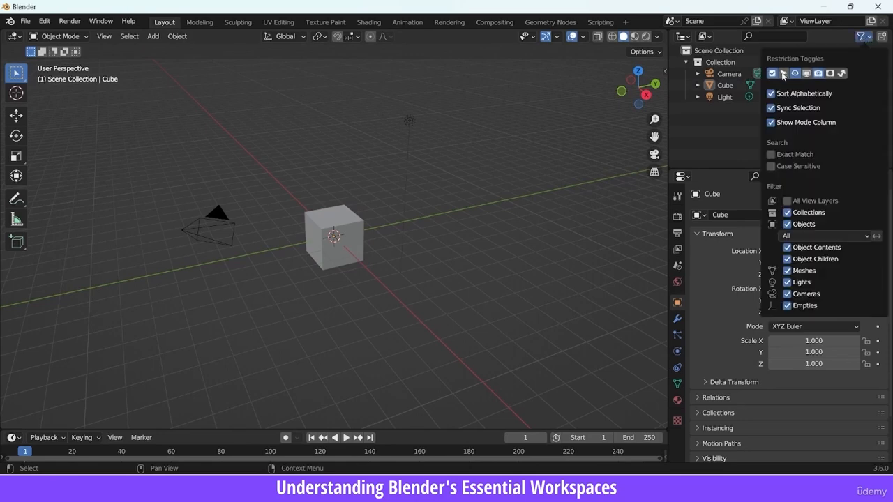
pyautogui.click(785, 74)
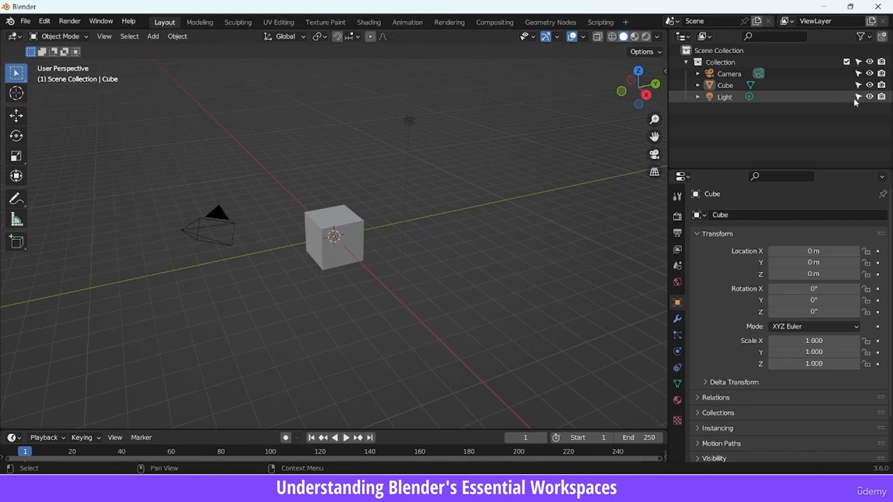
# - Disable selection for the Cube in the Outliner and try to box-select it in the 3D Viewport
pyautogui.click(726, 86)
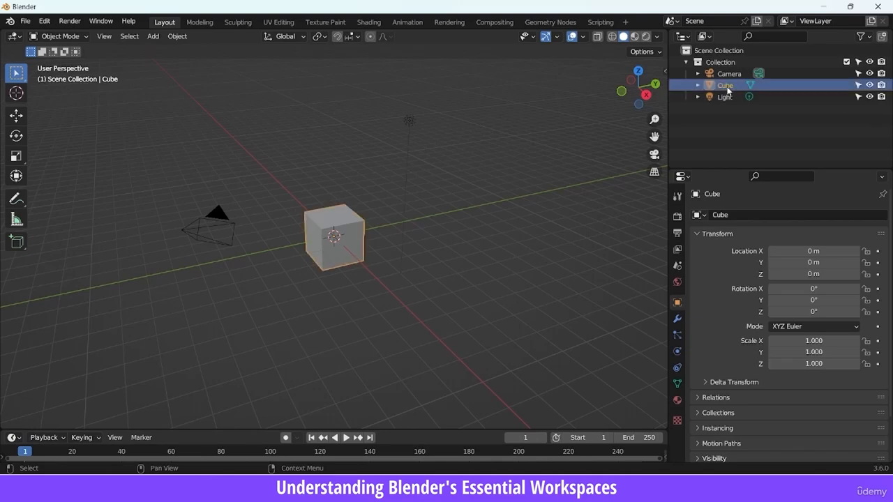
pyautogui.click(858, 85)
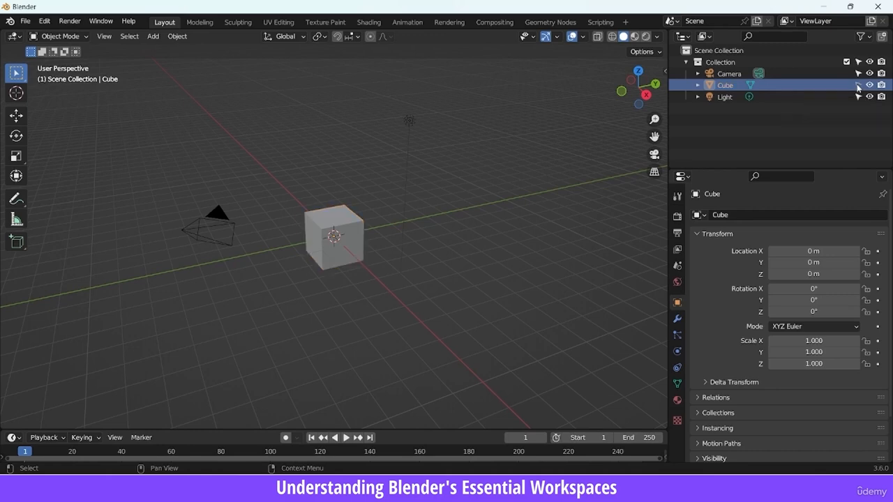
pyautogui.moveTo(250, 171); pyautogui.dragTo(372, 293)
pyautogui.moveTo(267, 151); pyautogui.dragTo(382, 274)
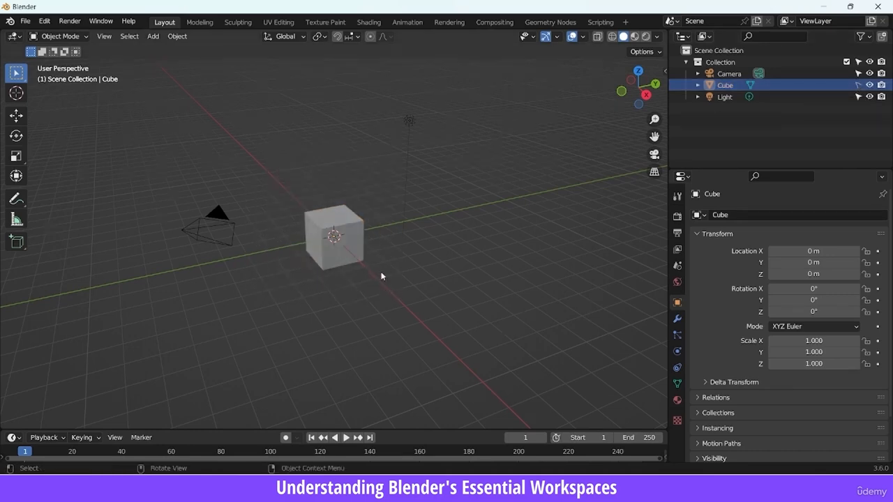
# - Make the Cube selectable again, test the Collection's selectability toggle off and on, and try box-selecting its objects
pyautogui.click(858, 85)
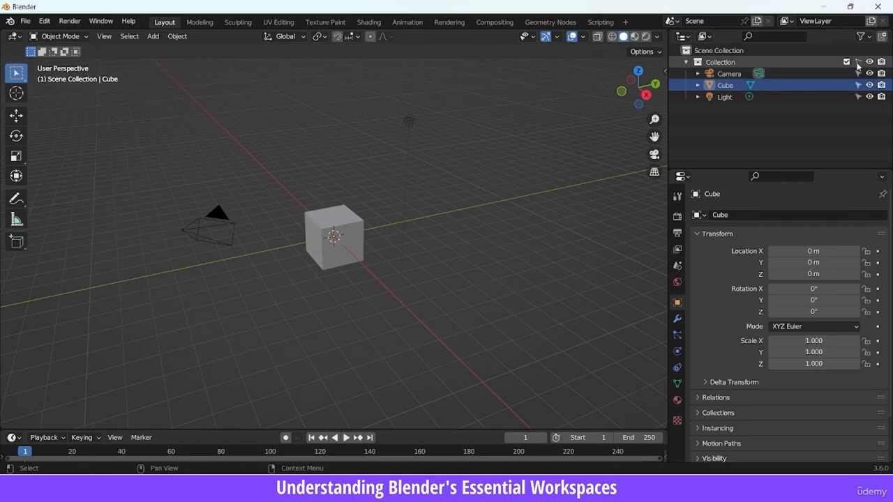
pyautogui.moveTo(247, 156); pyautogui.dragTo(432, 289)
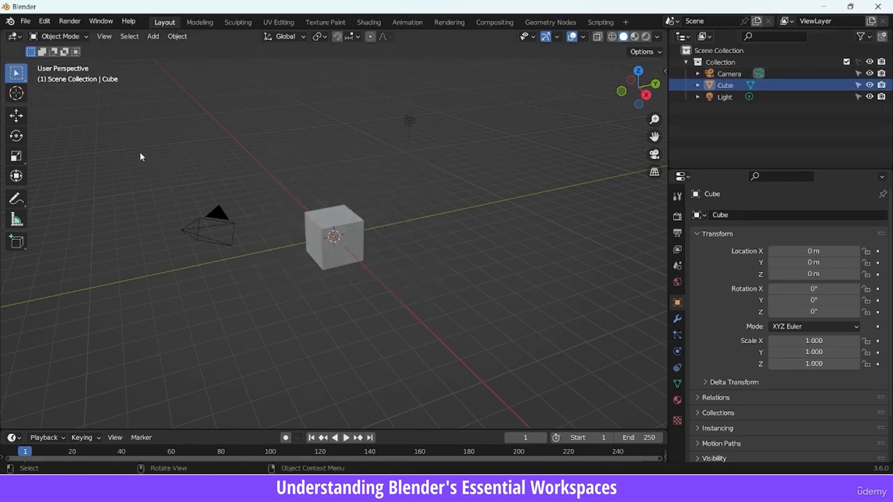
pyautogui.moveTo(118, 117); pyautogui.dragTo(503, 320)
pyautogui.moveTo(139, 129); pyautogui.dragTo(491, 344)
pyautogui.moveTo(154, 116); pyautogui.dragTo(490, 324)
pyautogui.moveTo(249, 148); pyautogui.dragTo(388, 274)
# - Create a new collection in the Outliner and rename it "mesh"
pyautogui.rightClick(758, 132)
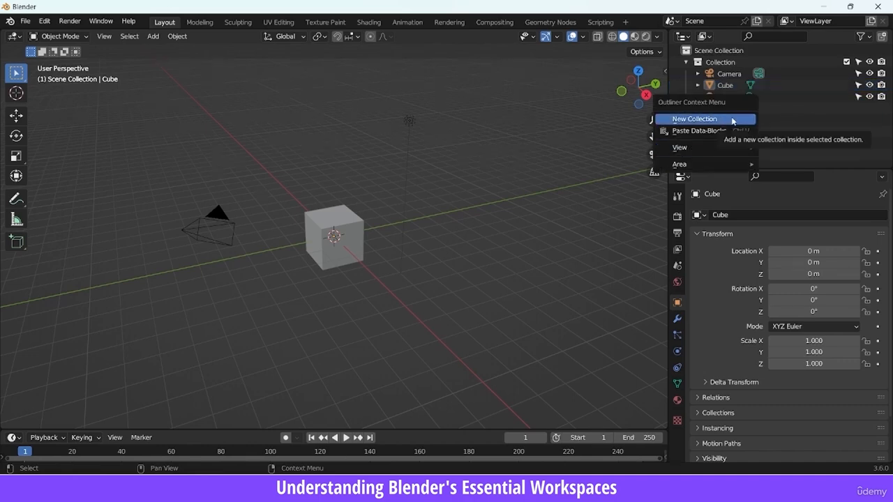
pyautogui.click(734, 120)
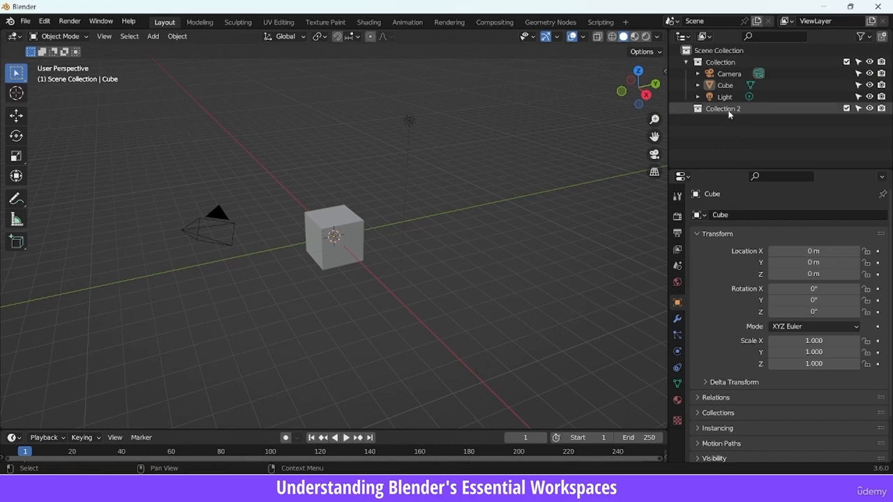
pyautogui.click(732, 112)
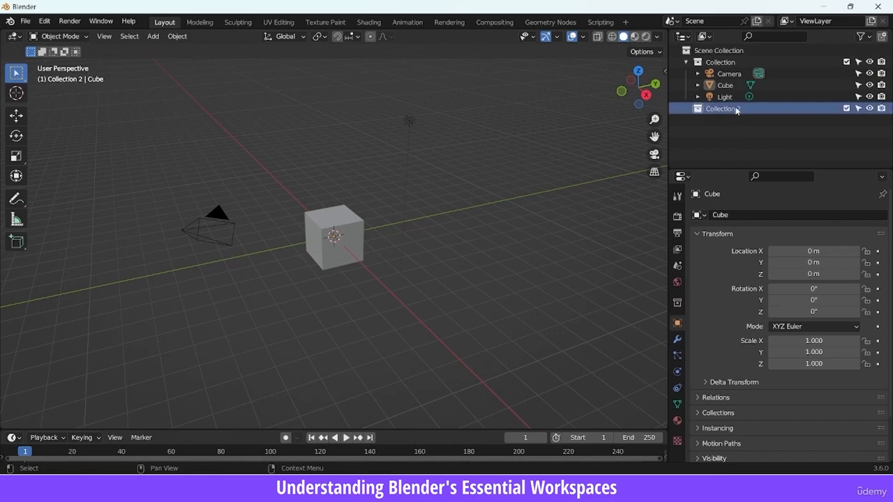
pyautogui.doubleClick(736, 110)
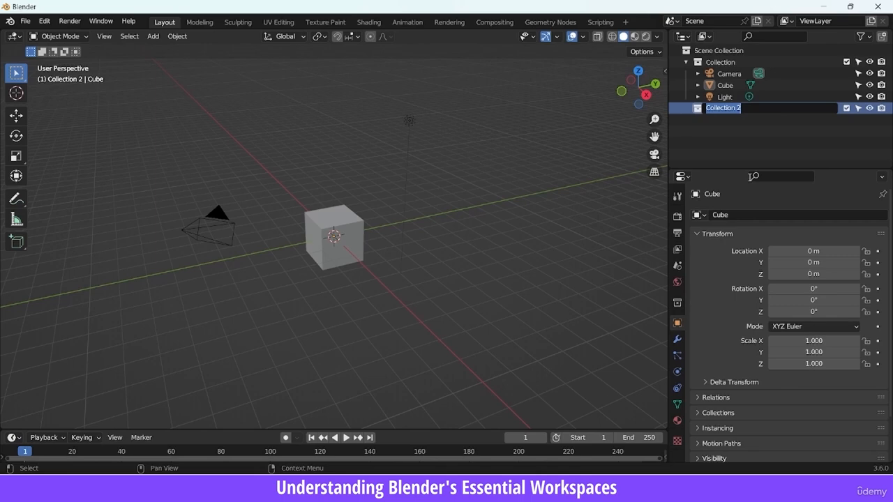
pyautogui.write('mesh')
pyautogui.press('Return')
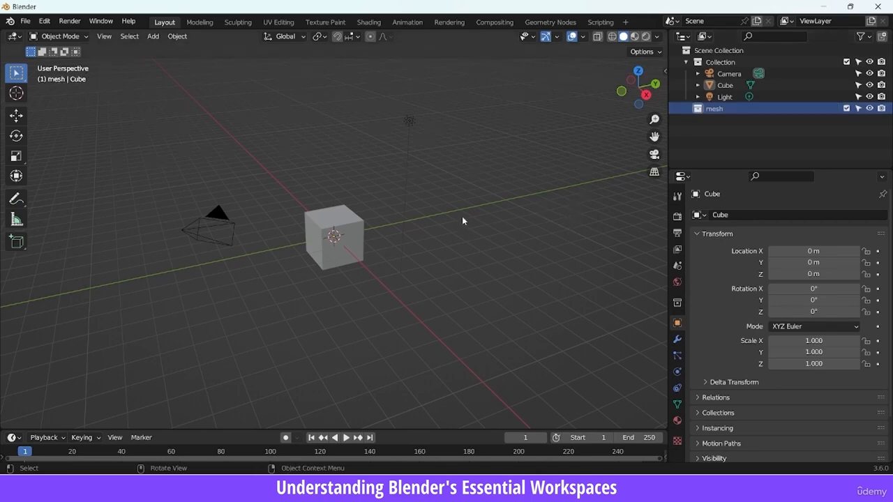
# - Move the Cube out of Collection to the Scene Collection level in the Outliner, then deselect it
pyautogui.click(352, 241)
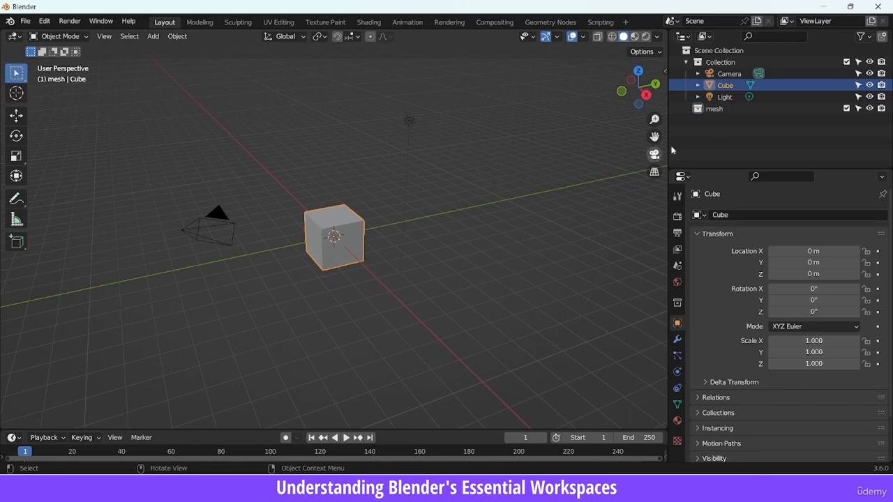
pyautogui.click(488, 219)
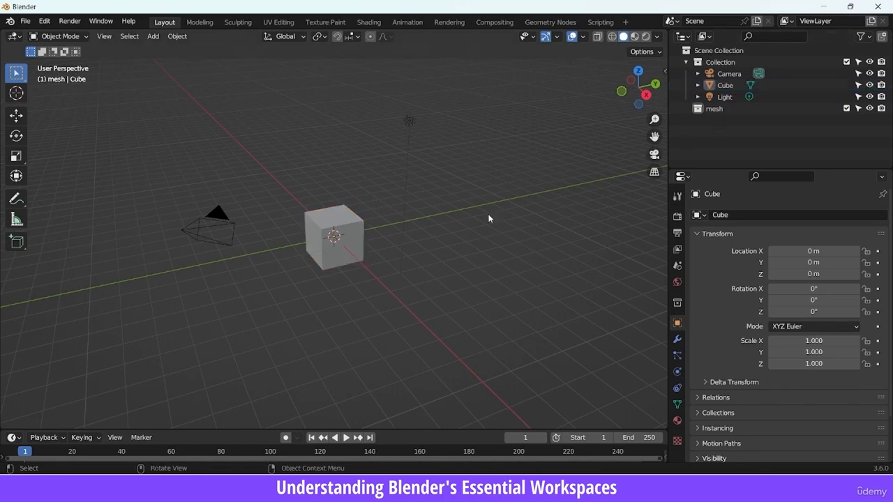
pyautogui.click(348, 237)
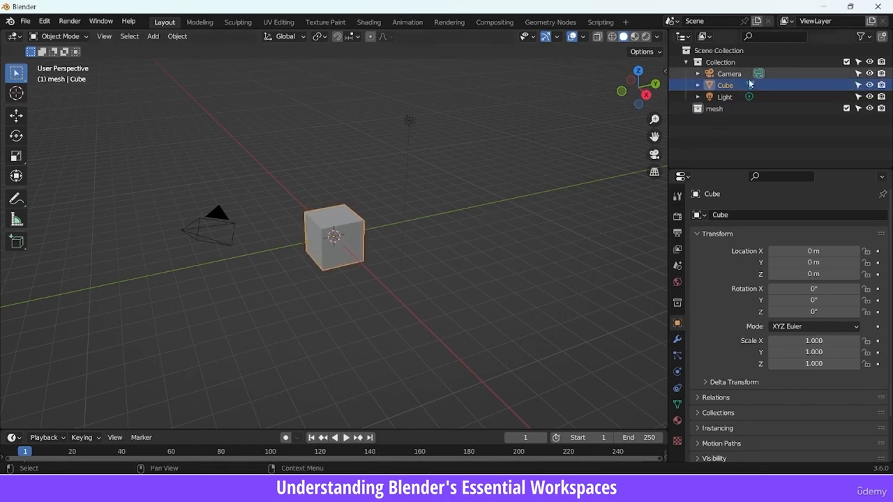
pyautogui.moveTo(731, 86); pyautogui.dragTo(718, 116)
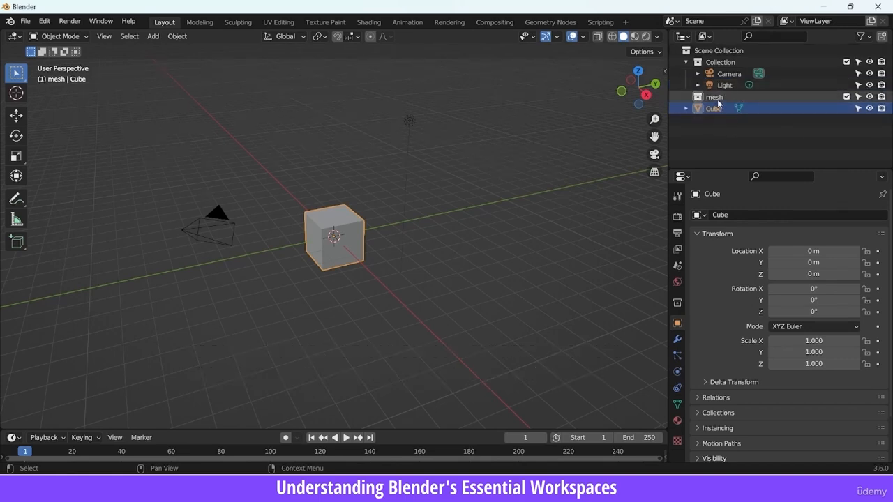
pyautogui.click(496, 209)
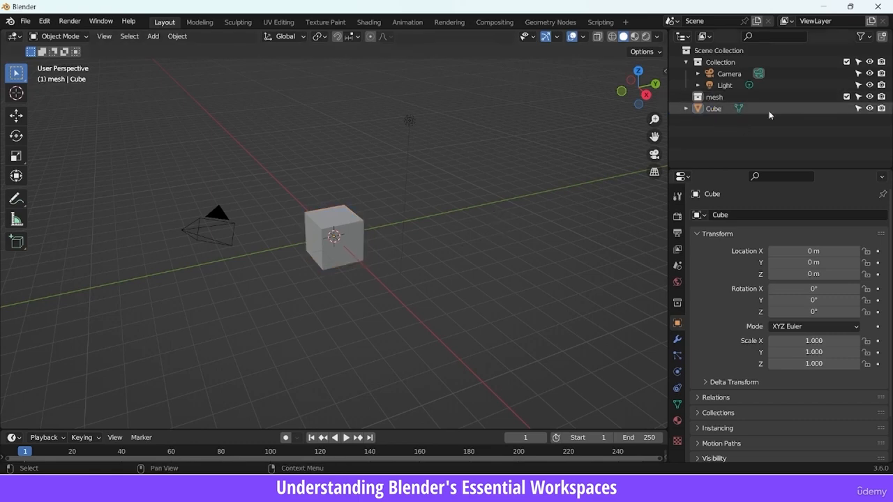
# - Hide the Cube in the viewport from the Outliner and show it again
pyautogui.click(723, 101)
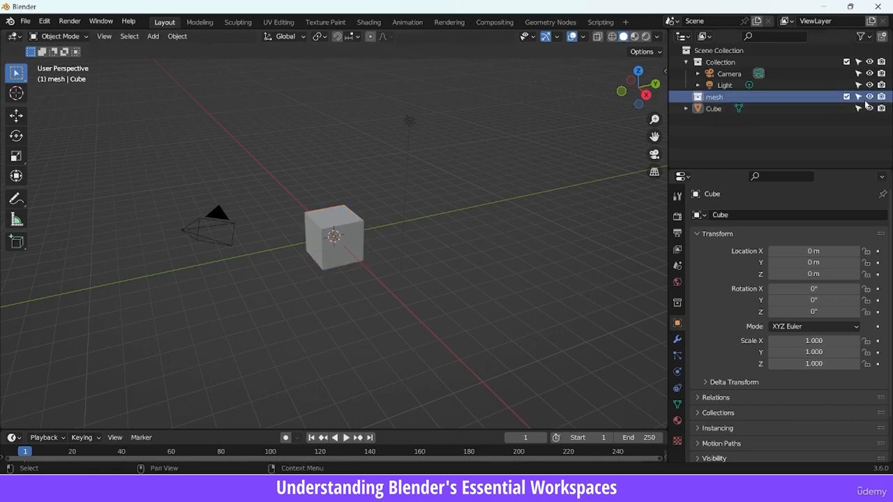
pyautogui.click(824, 110)
pyautogui.click(869, 108)
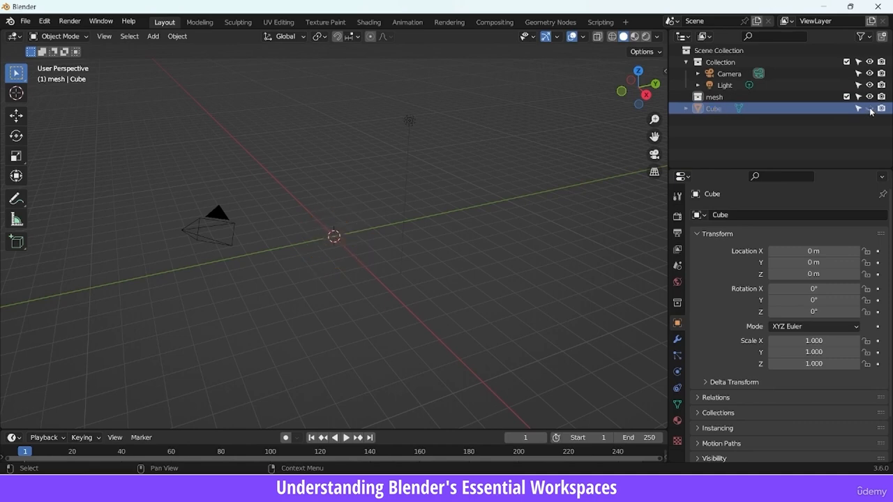
pyautogui.click(870, 108)
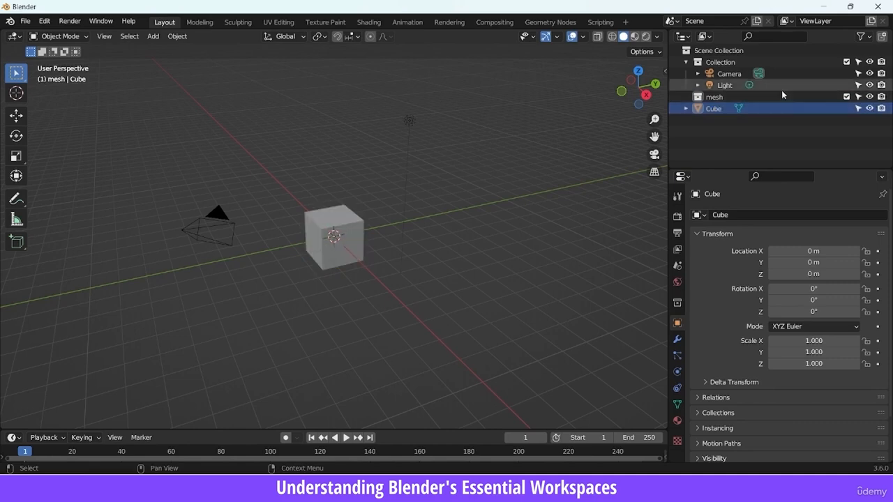
# - Search the Outliner for "light" and clear the search
pyautogui.click(882, 97)
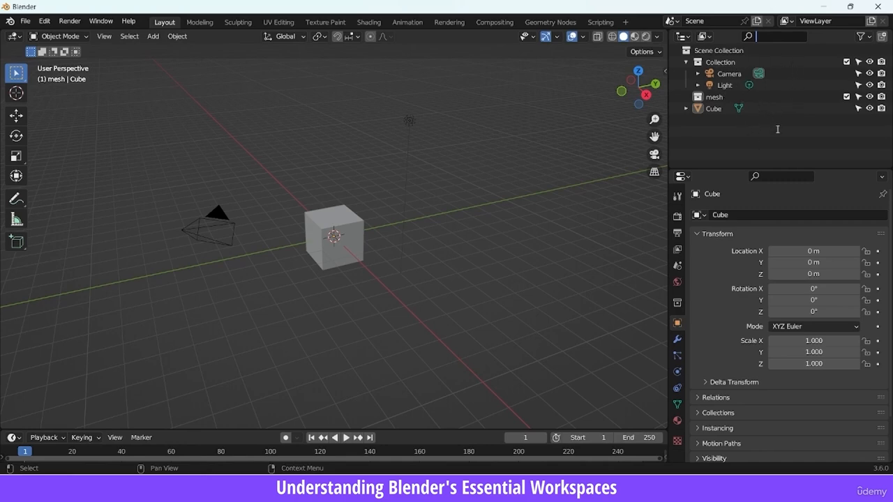
pyautogui.write('light')
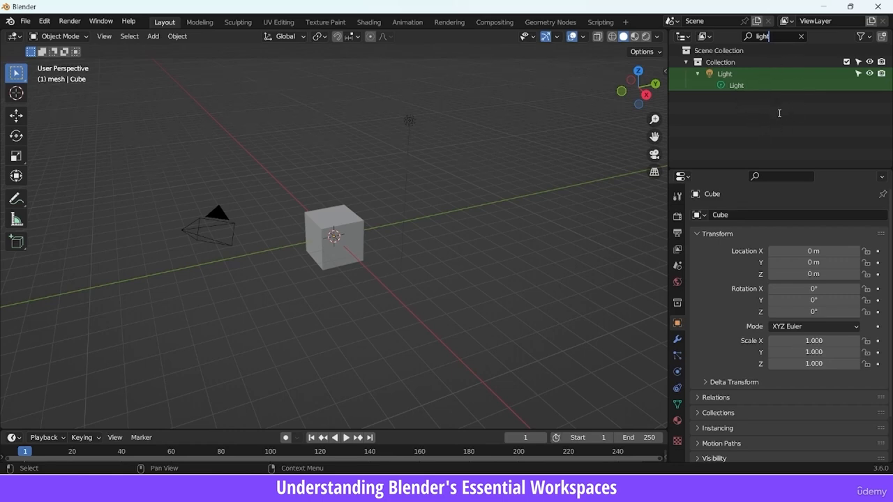
pyautogui.click(802, 37)
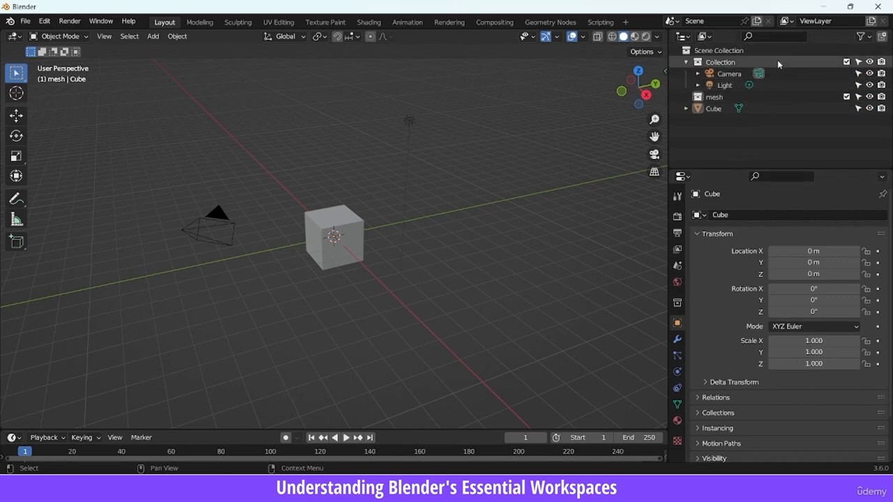
pyautogui.click(771, 35)
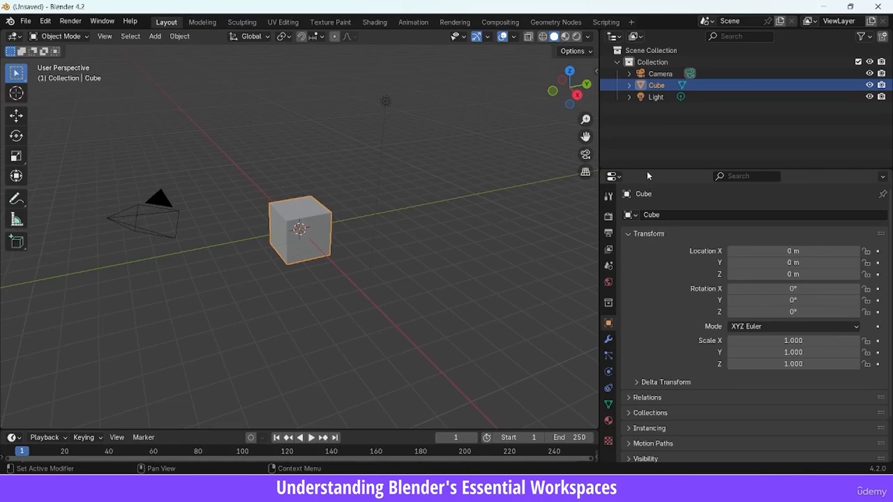
# - Enlarge the Properties editor by raising its border with the Outliner, and show the active tool's settings
pyautogui.moveTo(646, 169); pyautogui.dragTo(636, 138)
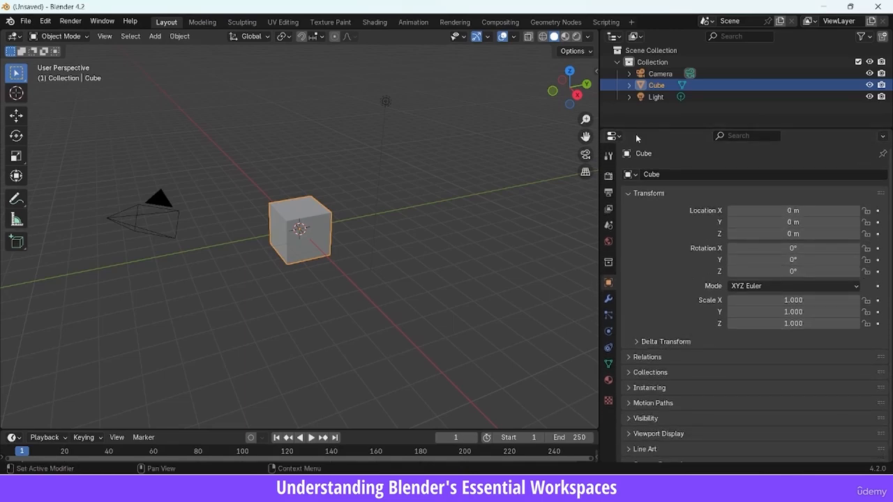
pyautogui.click(610, 156)
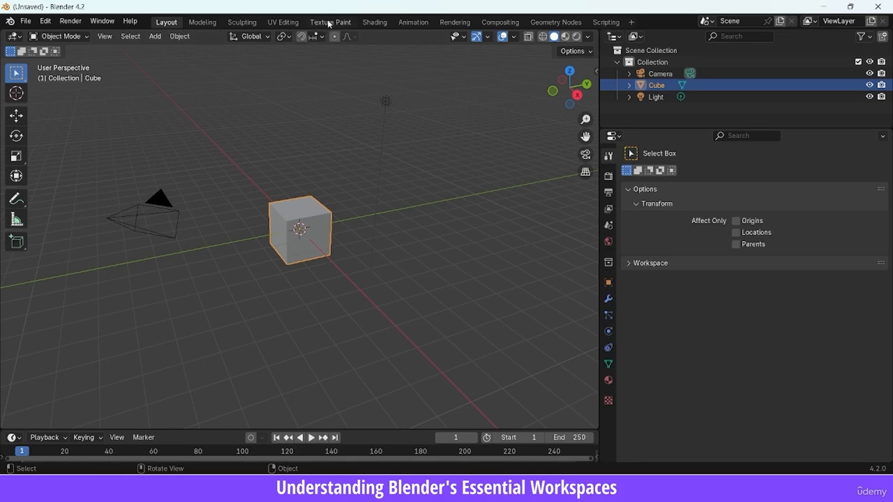
# - Open the Sculpting and Texture Paint workspaces, widening the Properties editor in each to view the brush settings
pyautogui.click(242, 23)
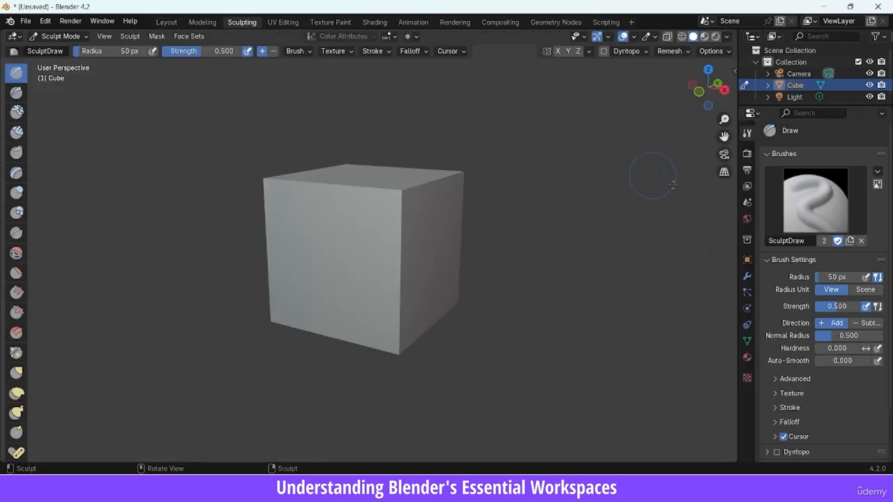
pyautogui.moveTo(737, 204); pyautogui.dragTo(571, 136)
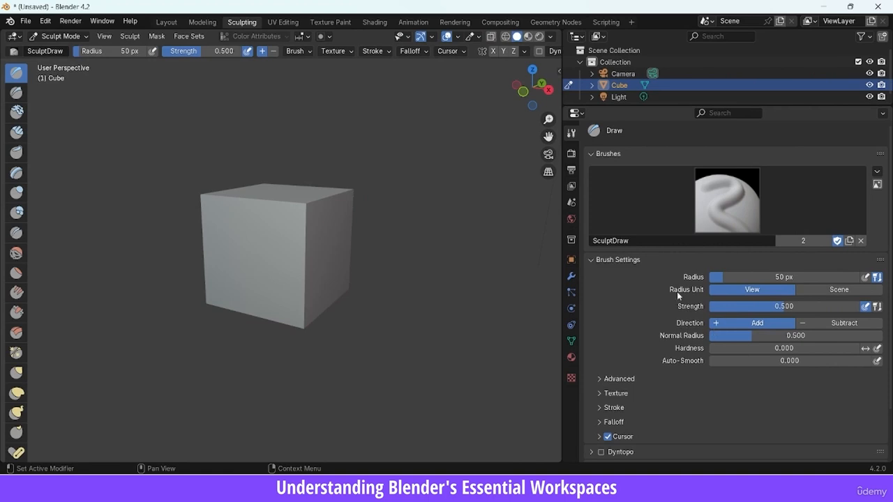
pyautogui.click(330, 23)
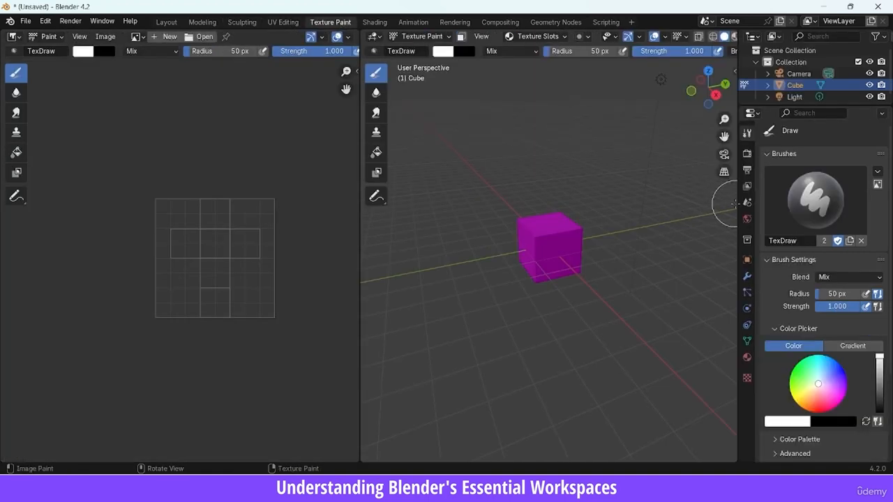
pyautogui.moveTo(739, 196); pyautogui.dragTo(572, 196)
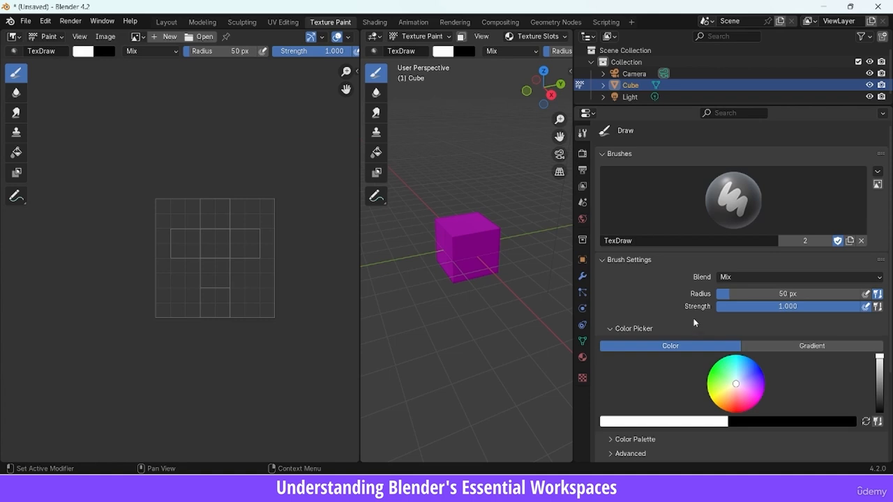
# - Show the scene's Render properties in the Layout workspace and widen the Properties editor
pyautogui.click(165, 22)
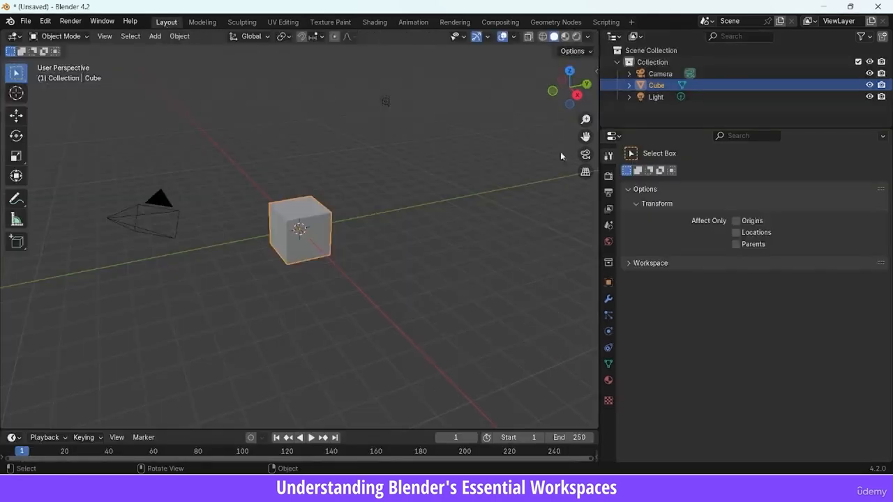
pyautogui.click(609, 178)
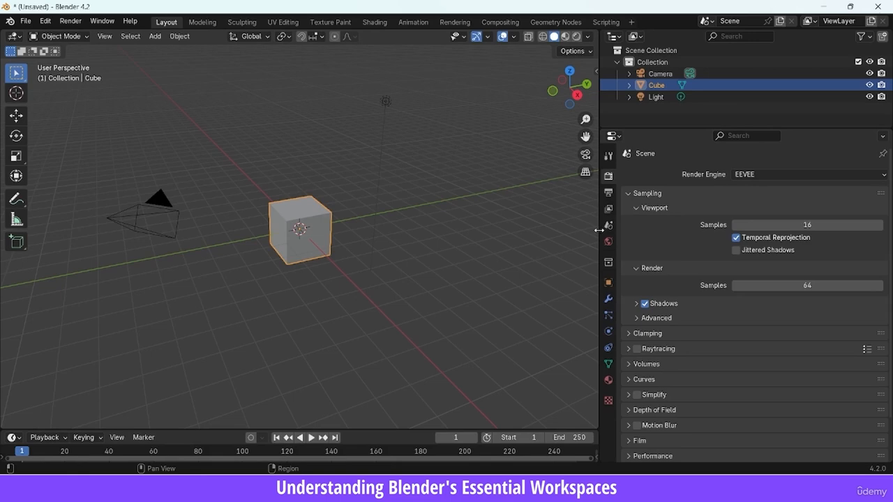
pyautogui.moveTo(599, 230); pyautogui.dragTo(542, 229)
# - Set the render engine to Cycles and the viewport Max Samples to 200
pyautogui.click(725, 175)
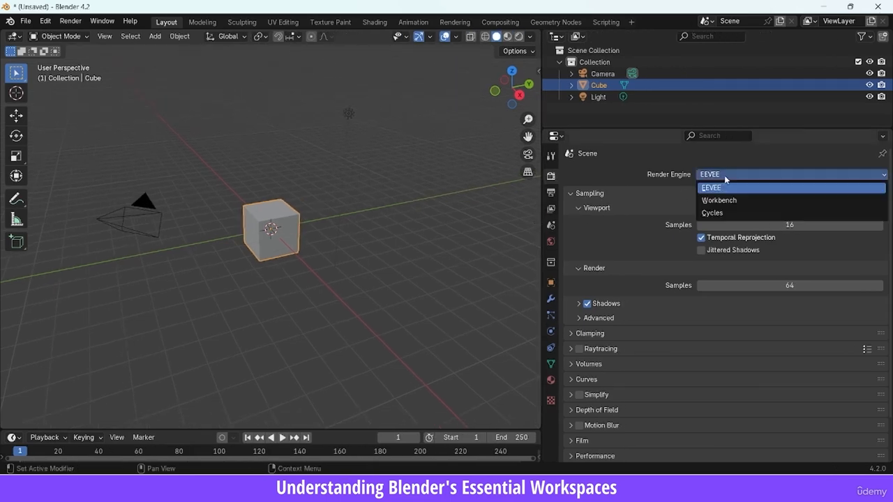
pyautogui.click(724, 216)
pyautogui.click(768, 282)
pyautogui.write('200')
pyautogui.press('Return')
# - Set the final render's Max Samples to 200 and view the remaining Cycles render settings
pyautogui.click(777, 359)
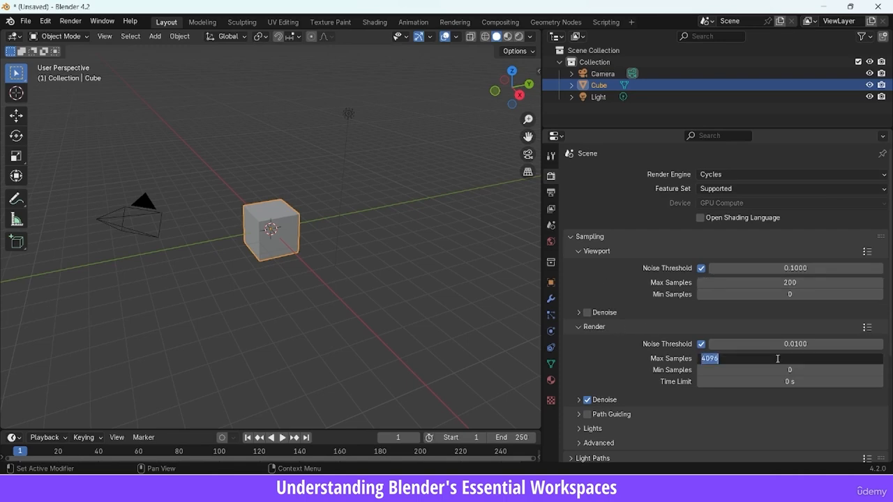
pyautogui.write('200')
pyautogui.press('Return')
pyautogui.scroll(-5, 767, 342)
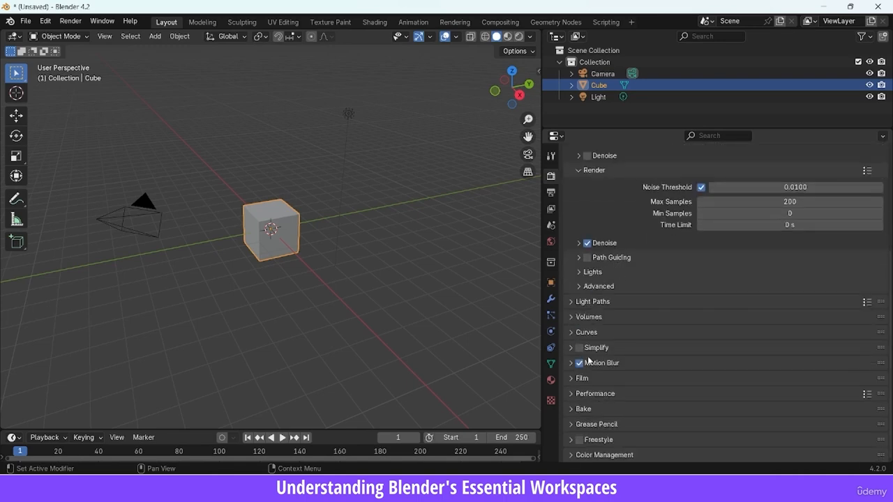
# - Show the Output properties and view the scene through the camera with viewport overlays hidden
pyautogui.click(550, 191)
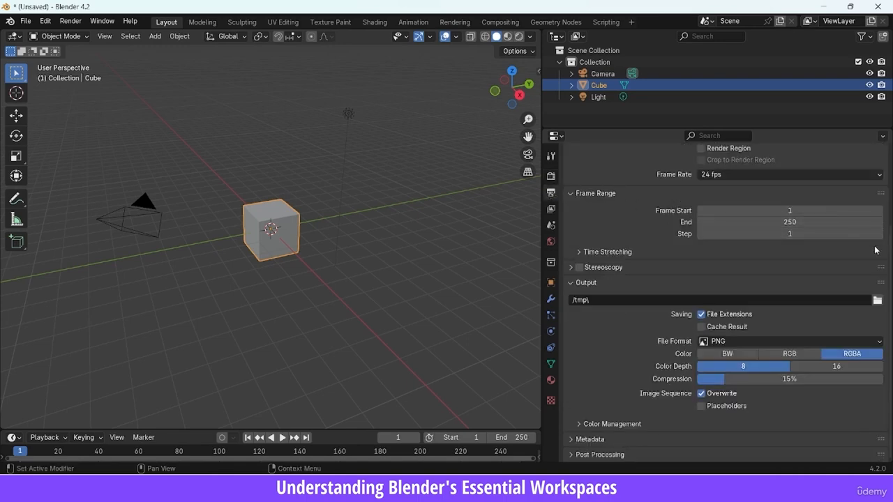
pyautogui.scroll(5, 878, 209)
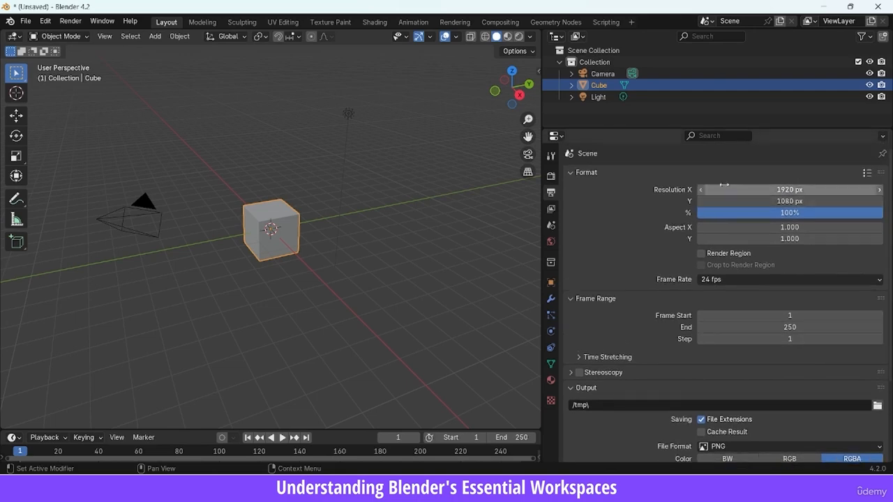
pyautogui.click(529, 155)
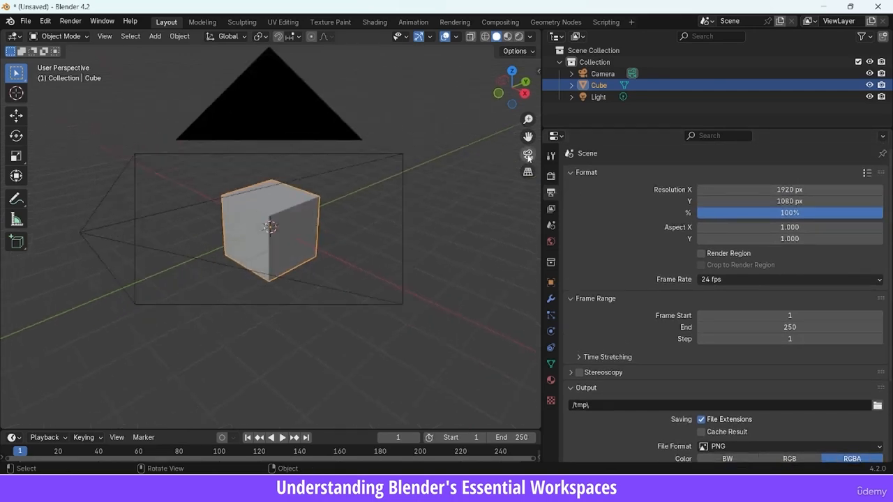
pyautogui.moveTo(528, 121); pyautogui.dragTo(524, 133)
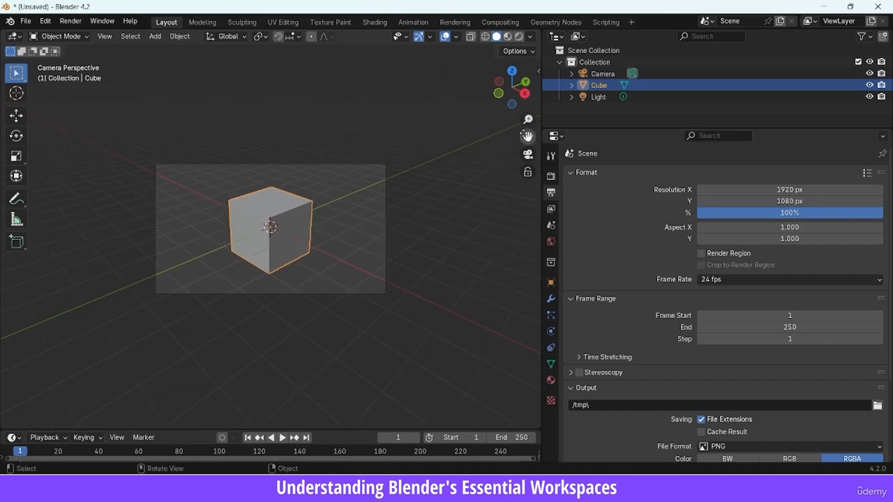
pyautogui.click(445, 37)
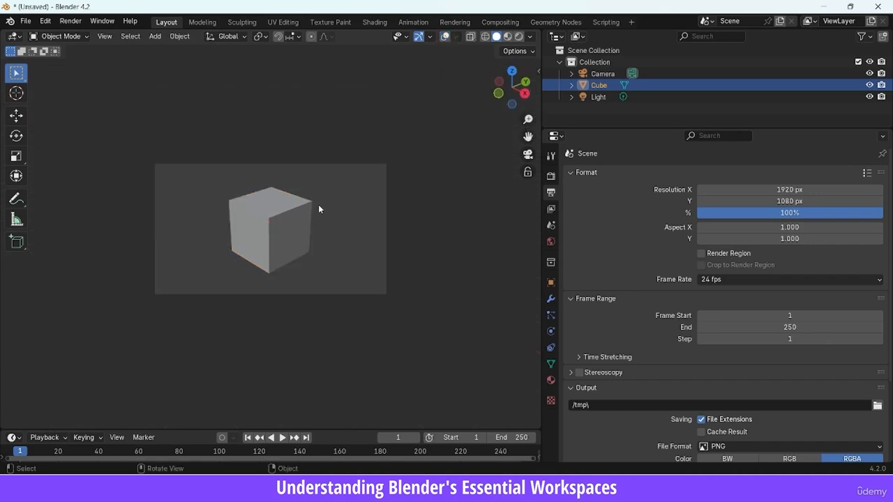
# - Set the output resolution to 1080 px in X and 1091 px in Y
pyautogui.click(790, 190)
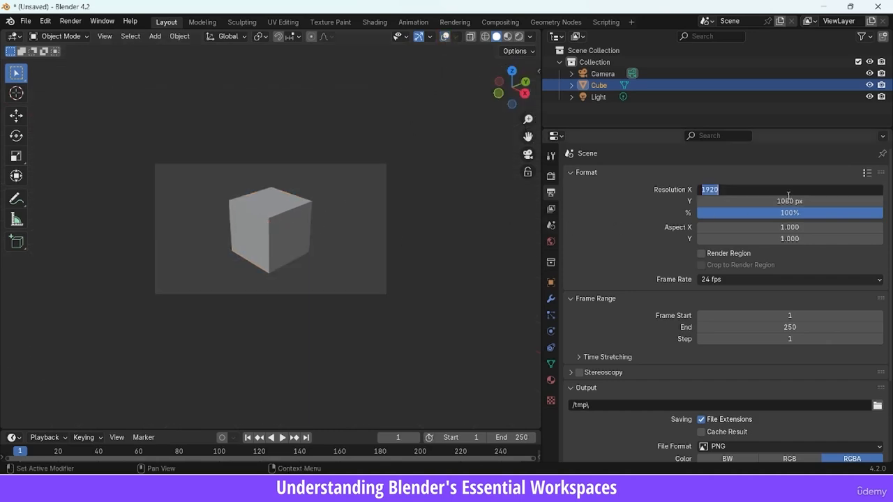
pyautogui.write('1080')
pyautogui.press('Return')
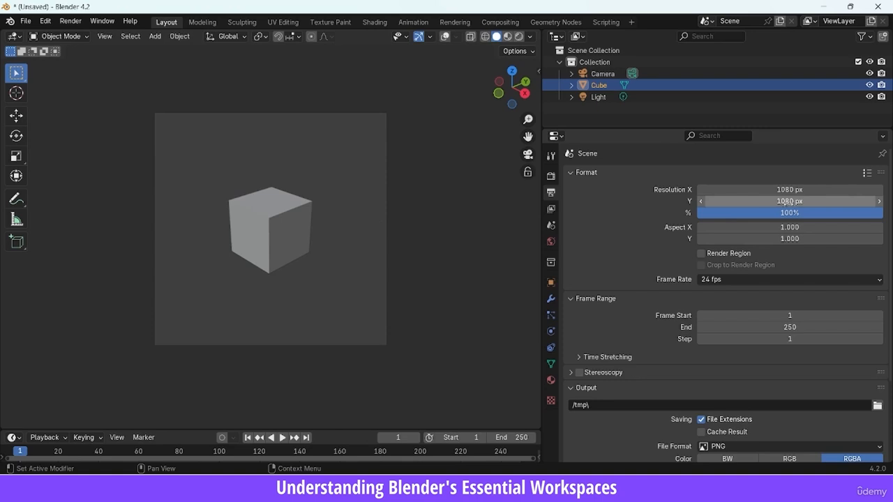
pyautogui.moveTo(780, 201)
pyautogui.mouseDown()
pyautogui.moveTo(829, 201)
pyautogui.moveTo(781, 201)
pyautogui.mouseUp()
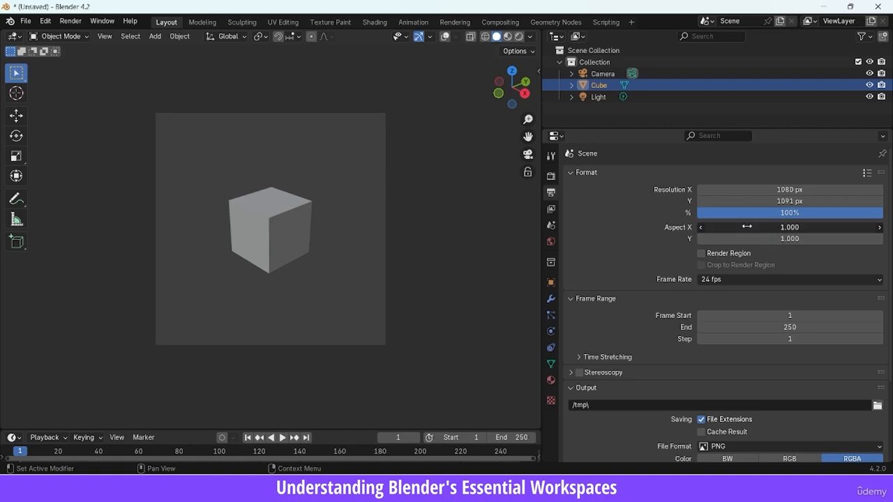
# - Set the output's Aspect X to 1.400 and the frame rate to 30 fps
pyautogui.moveTo(752, 227); pyautogui.dragTo(768, 239)
pyautogui.keyDown('ctrl'); pyautogui.scroll(-3, 732, 278); pyautogui.keyUp('ctrl')
pyautogui.scroll(-2, 741, 277)
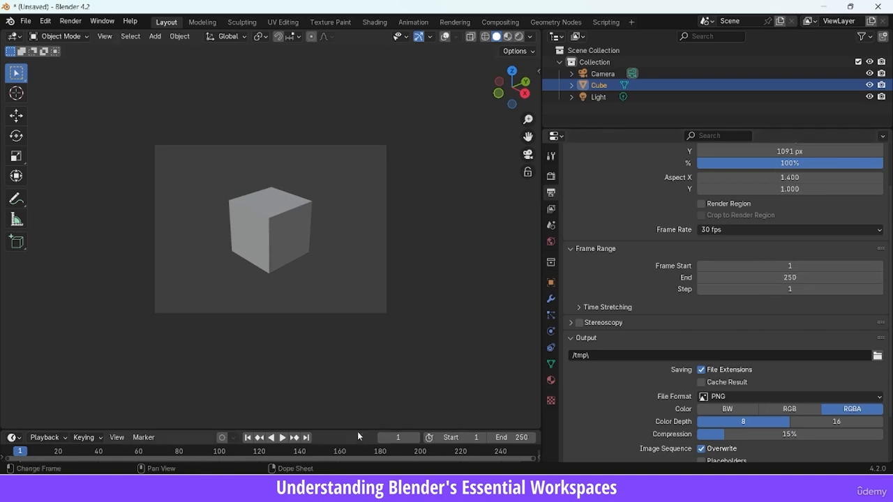
# - Enlarge the Timeline by raising its upper border and set the frame range's End to 100
pyautogui.moveTo(357, 431); pyautogui.dragTo(353, 349)
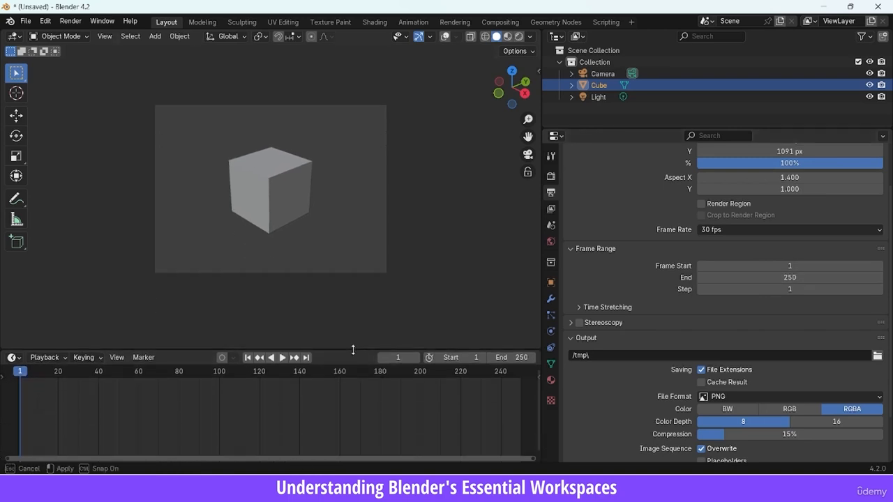
pyautogui.click(796, 278)
pyautogui.write('100')
pyautogui.press('Return')
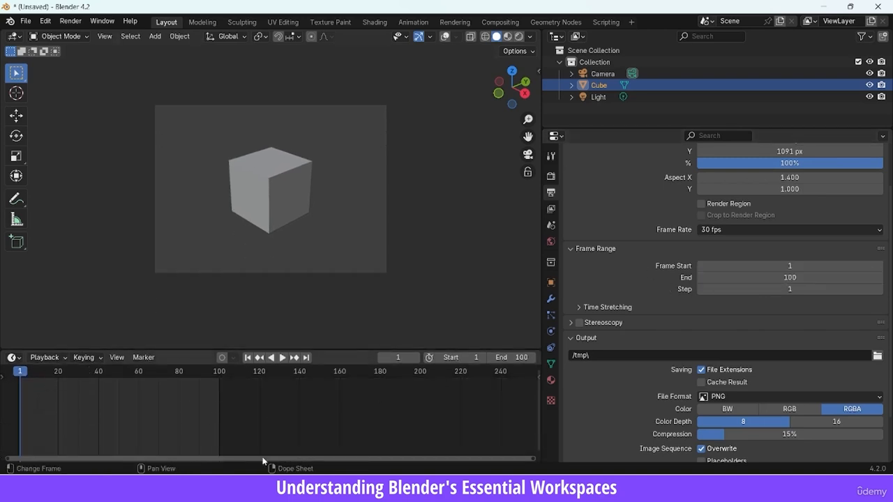
# - Set the output file format to FFmpeg Video
pyautogui.scroll(-2, 856, 305)
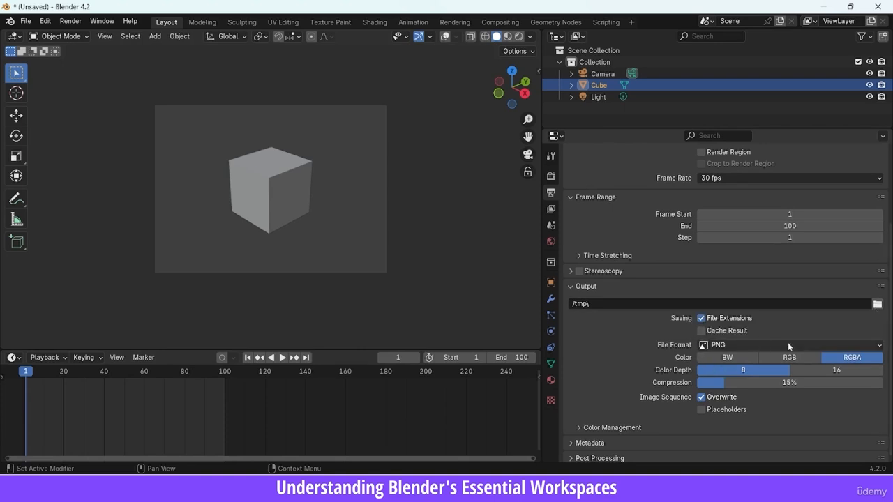
pyautogui.click(815, 347)
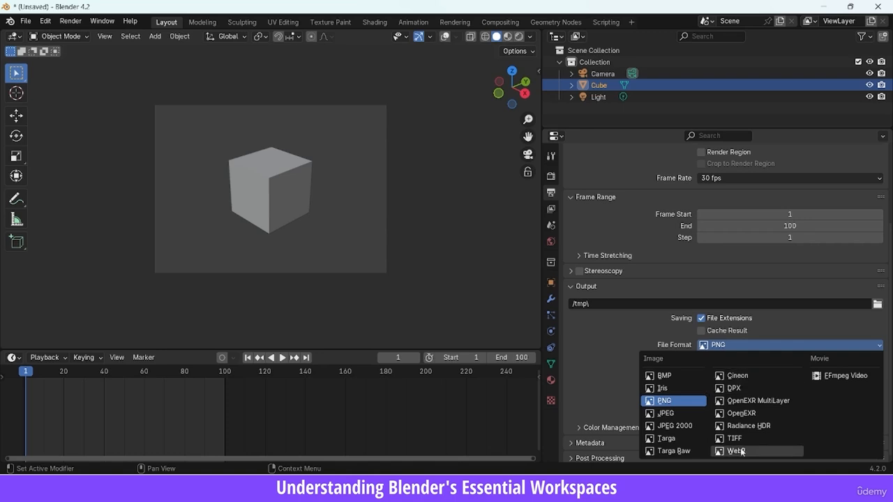
pyautogui.click(828, 377)
# - Expand the video output's Encoding settings and set the container to MPEG-4
pyautogui.scroll(2, 849, 344)
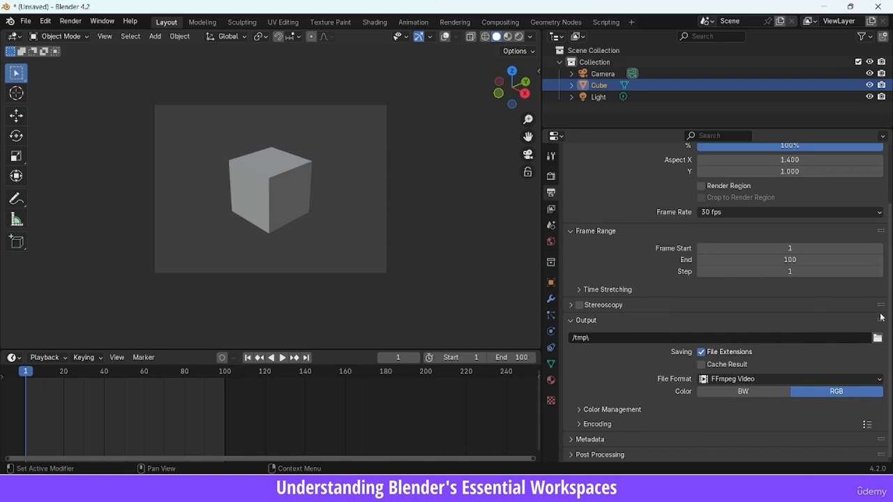
pyautogui.click(663, 424)
pyautogui.scroll(-8, 796, 323)
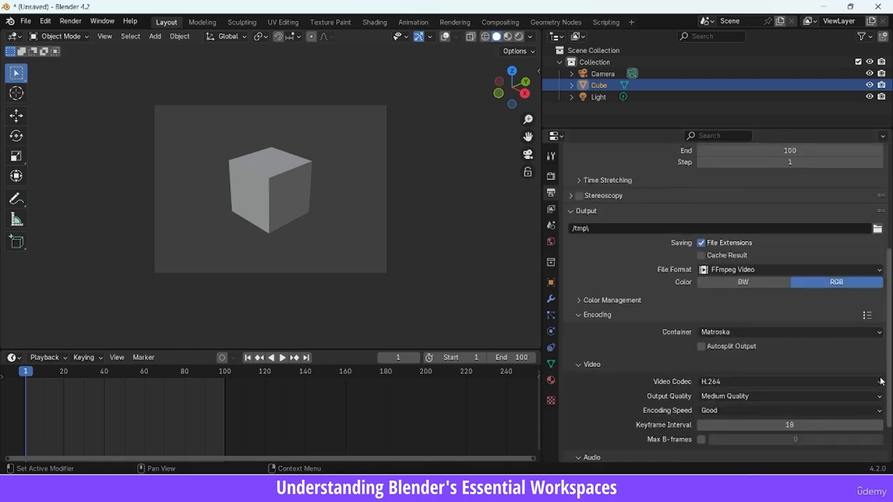
pyautogui.click(698, 286)
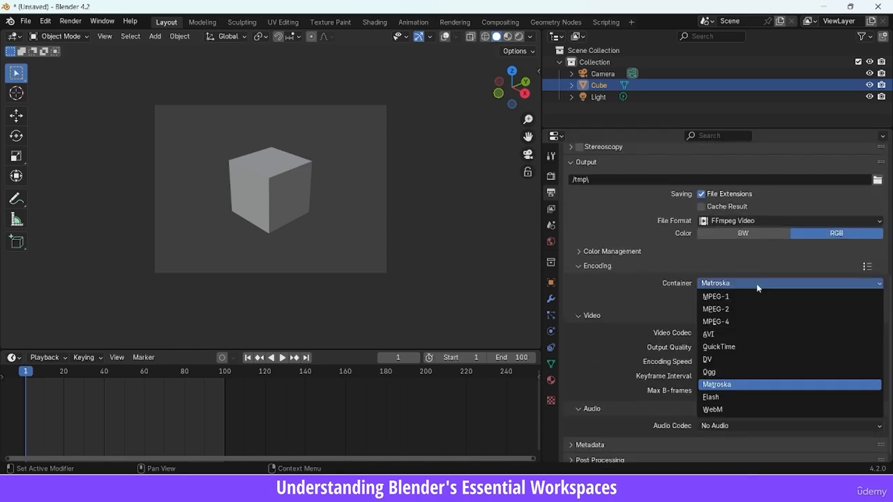
pyautogui.click(732, 319)
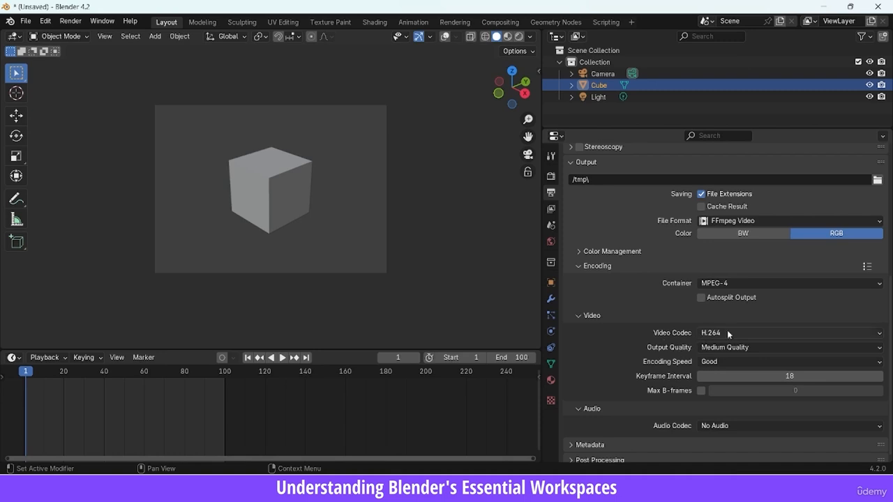
# - View the available options for the video codec, encoding speed and output quality
pyautogui.click(734, 333)
pyautogui.click(737, 362)
pyautogui.click(737, 362)
pyautogui.click(739, 349)
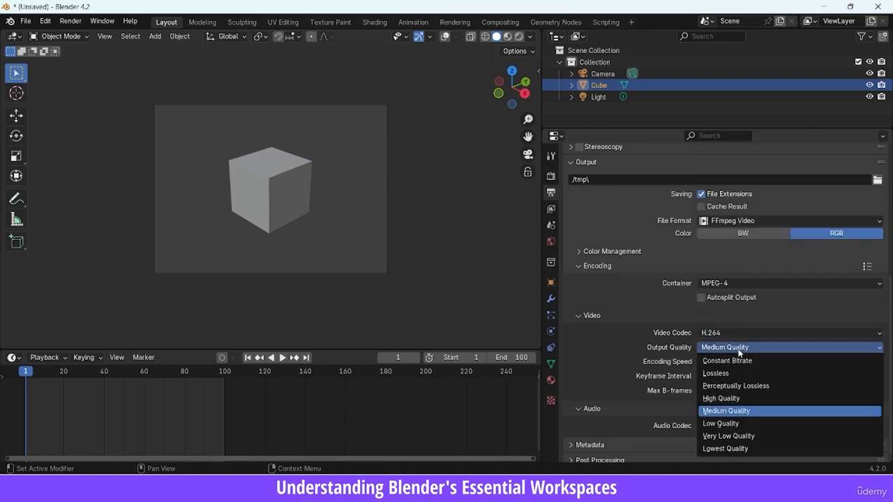
# - Show the View Layer properties, widen the Properties editor slightly, and view the Data and Light passes
pyautogui.click(551, 209)
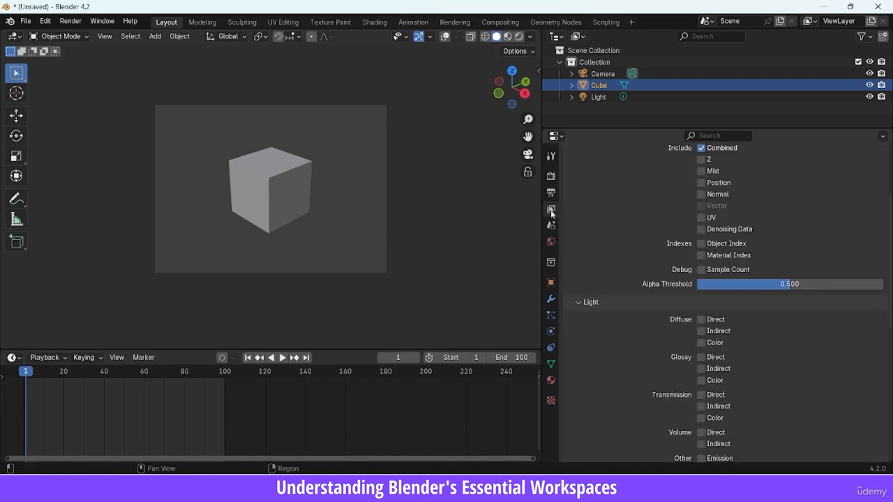
pyautogui.scroll(5, 864, 258)
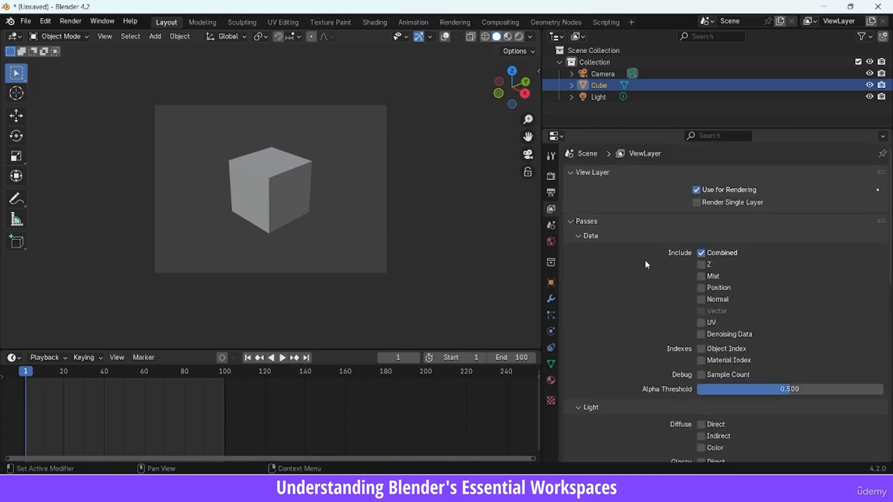
pyautogui.moveTo(540, 192); pyautogui.dragTo(520, 197)
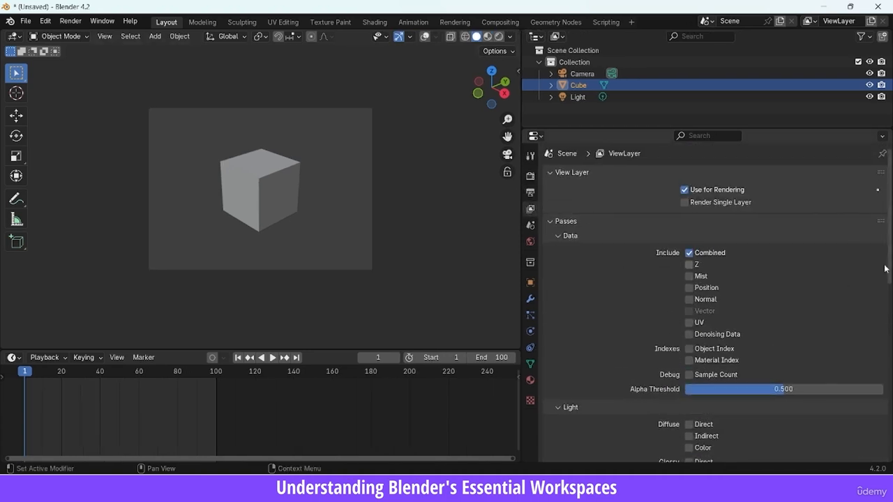
pyautogui.moveTo(885, 268); pyautogui.dragTo(862, 334)
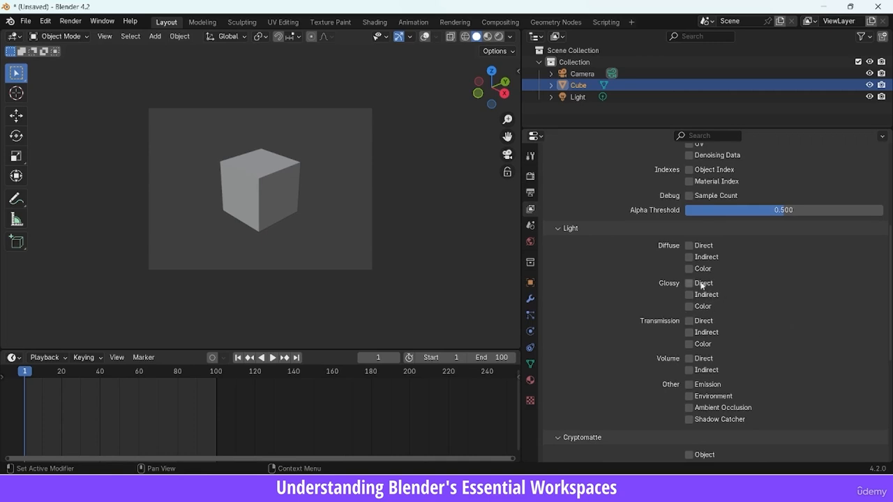
# - Open the Compositing workspace and enable Use Nodes, centring the node tree in the editor
pyautogui.click(499, 23)
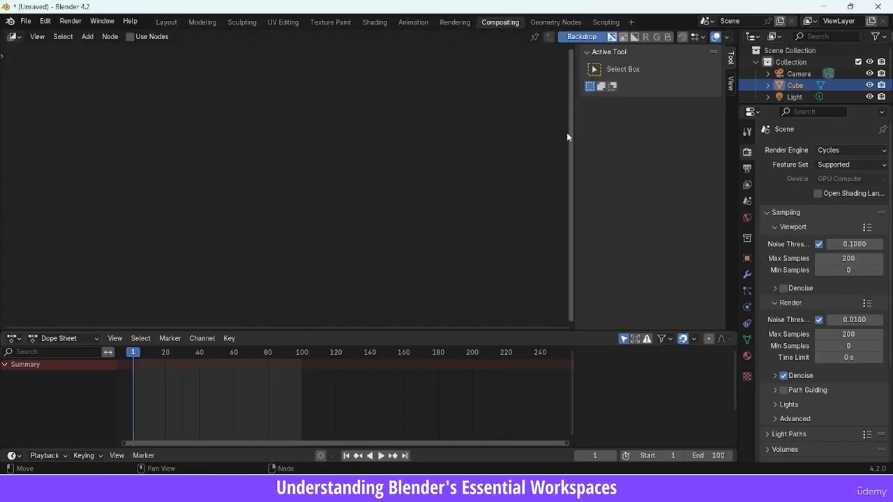
pyautogui.click(131, 37)
pyautogui.moveTo(198, 177); pyautogui.dragTo(290, 148, button='middle')
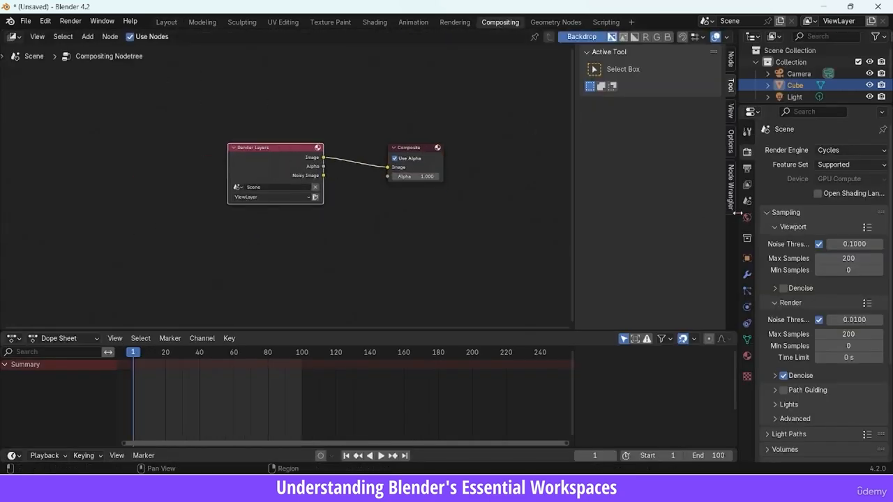
# - Widen the Properties editor, show the View Layer properties, and enable the Diffuse Direct and Indirect passes
pyautogui.moveTo(738, 213); pyautogui.dragTo(602, 214)
pyautogui.click(610, 185)
pyautogui.scroll(-1, 740, 279)
pyautogui.click(738, 368)
pyautogui.click(737, 380)
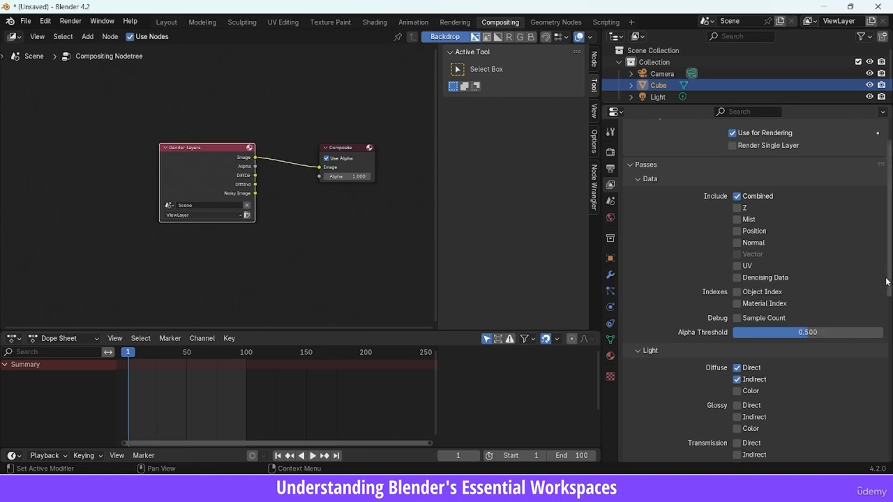
# - Enable the Shadow Catcher, Ambient Occlusion, Glossy Direct and Glossy Indirect passes
pyautogui.moveTo(887, 282); pyautogui.dragTo(878, 377)
pyautogui.click(738, 336)
pyautogui.click(737, 323)
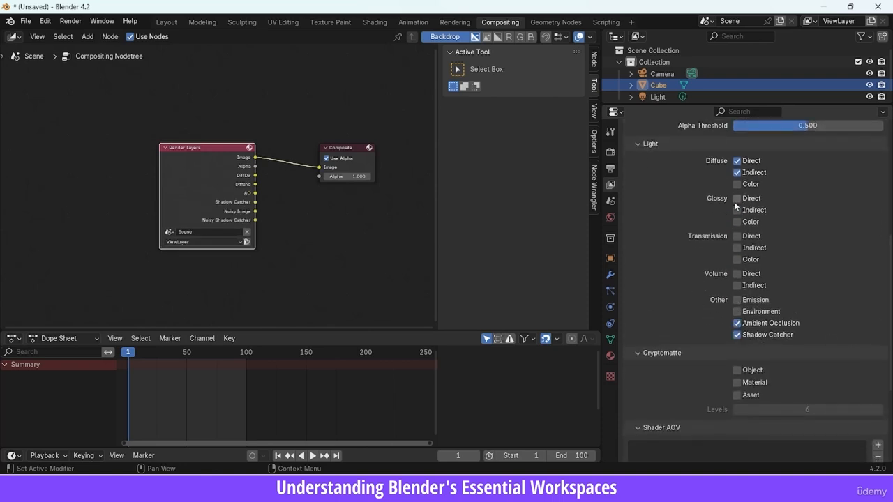
pyautogui.click(737, 199)
pyautogui.click(737, 210)
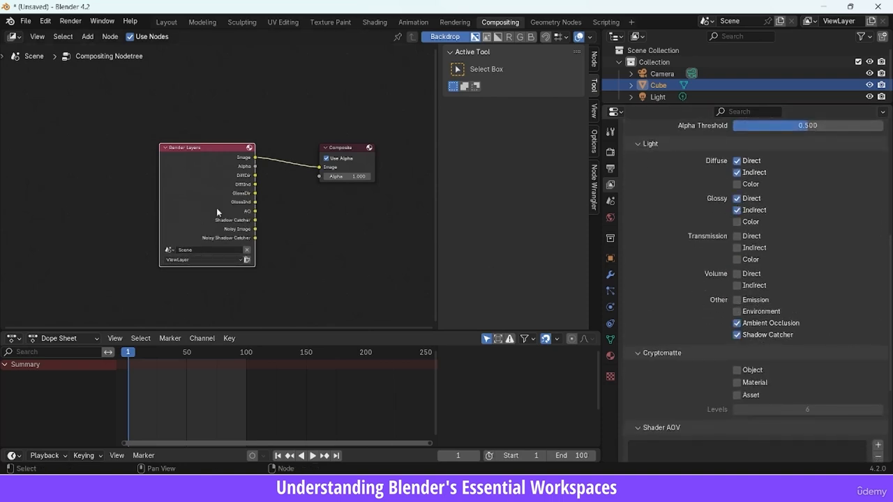
# - Turn off the Direct and Indirect passes for Diffuse and Glossy, and return to the Layout workspace
pyautogui.moveTo(737, 161); pyautogui.dragTo(737, 211)
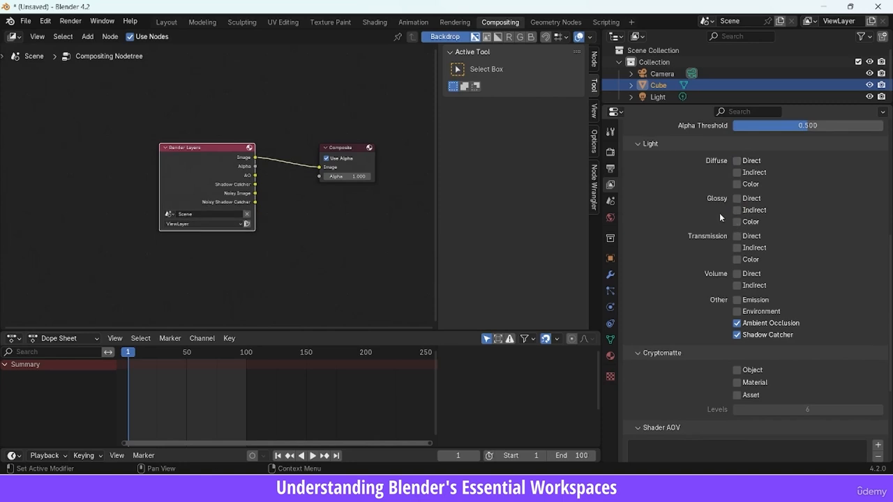
pyautogui.click(167, 22)
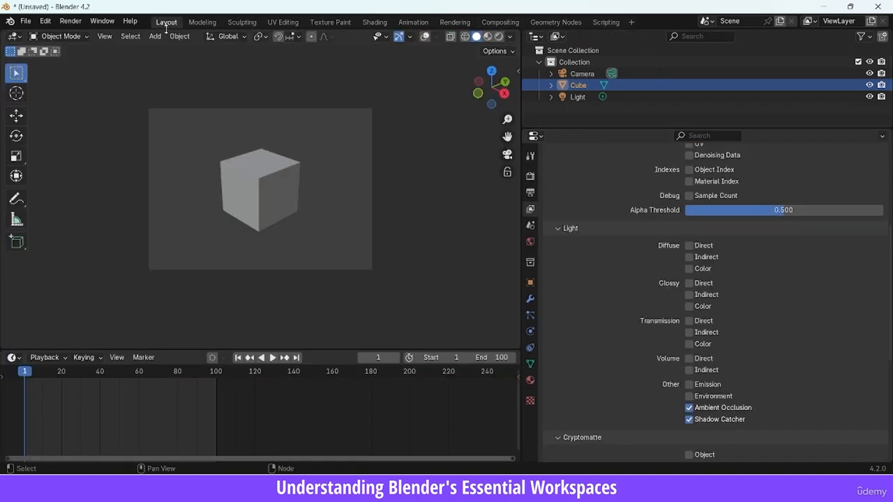
# - View the Scene properties with their Gravity settings, and show the World properties
pyautogui.click(530, 225)
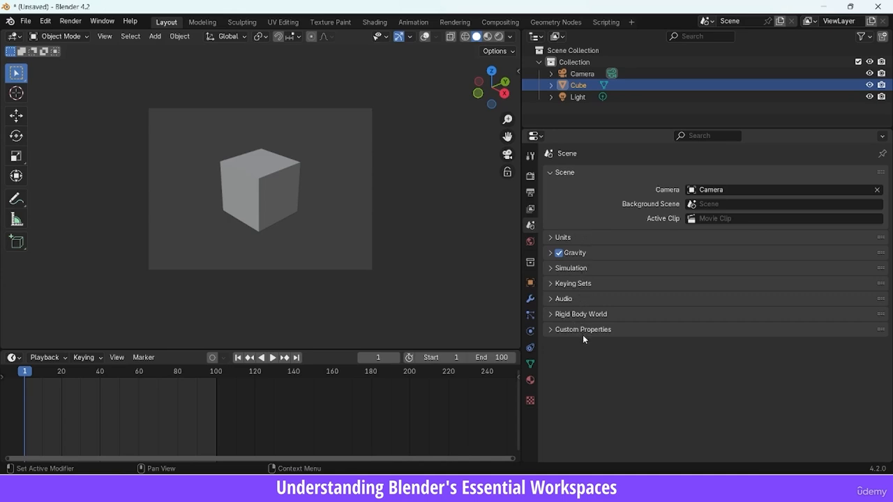
pyautogui.click(551, 253)
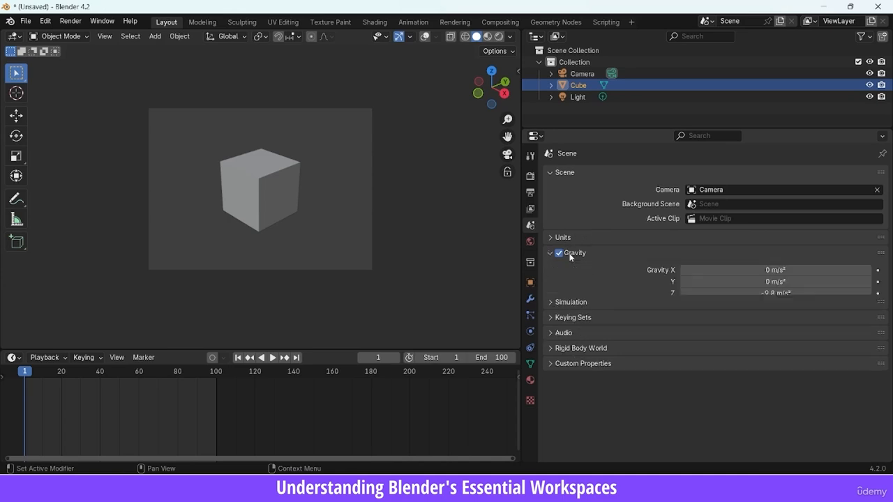
pyautogui.click(551, 255)
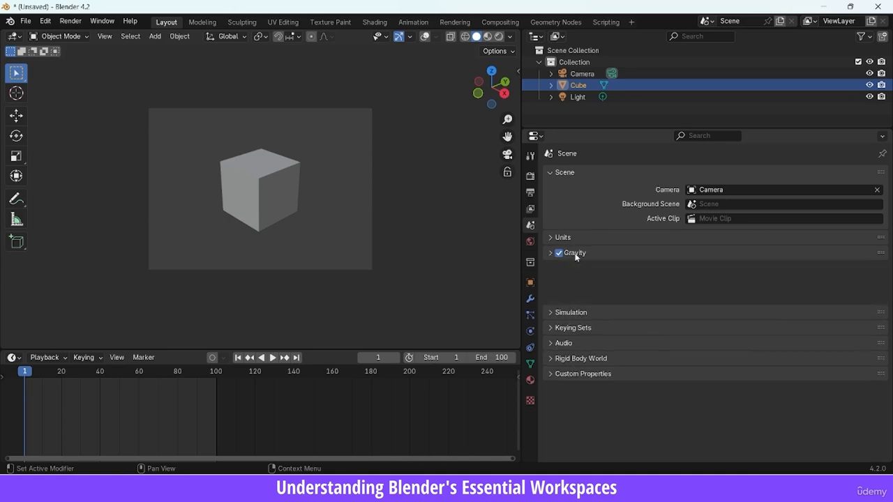
pyautogui.click(530, 241)
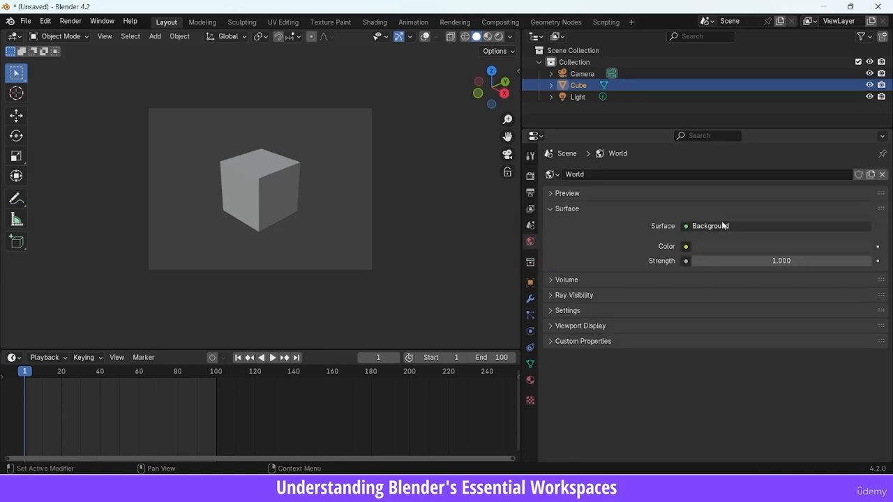
# - Switch the viewport to rendered shading, and set the world background to a dark blue colour with a strength of 2
pyautogui.click(490, 40)
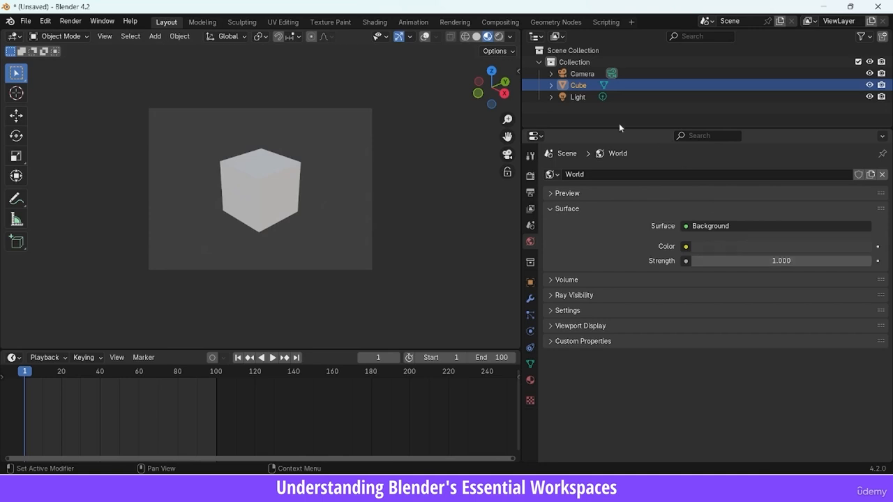
pyautogui.click(499, 38)
pyautogui.click(738, 247)
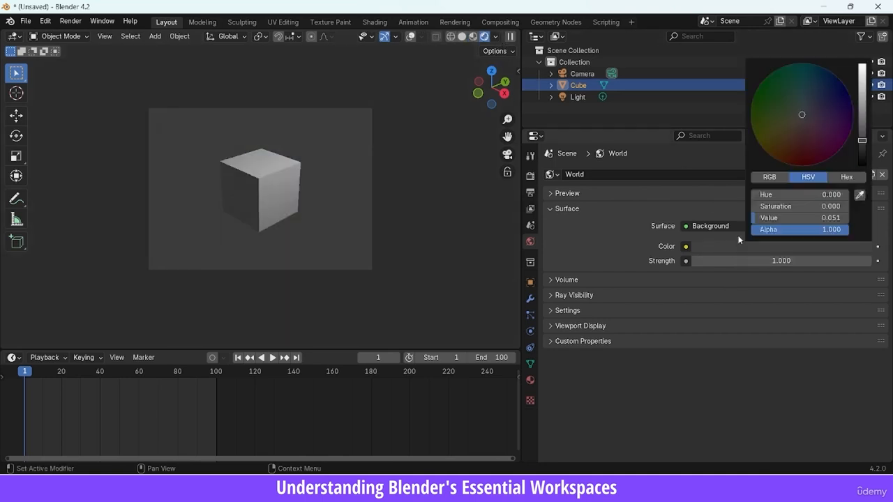
pyautogui.click(808, 93)
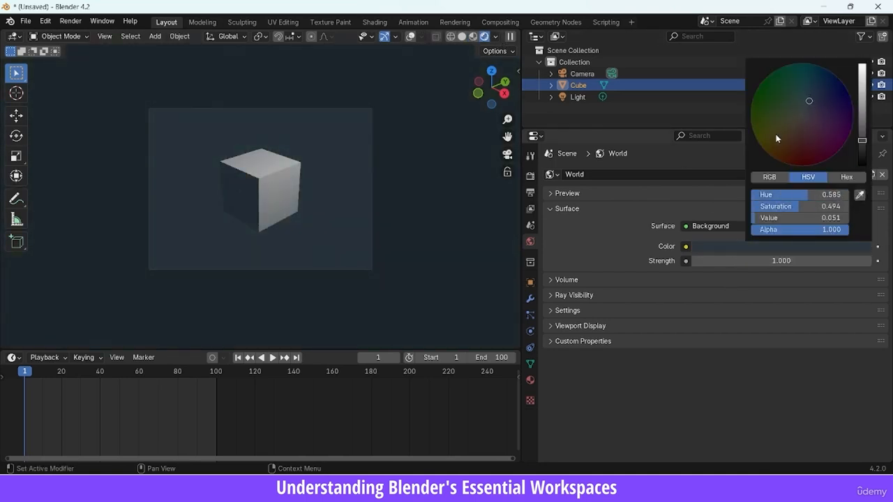
pyautogui.click(751, 261)
pyautogui.write('2')
pyautogui.press('Return')
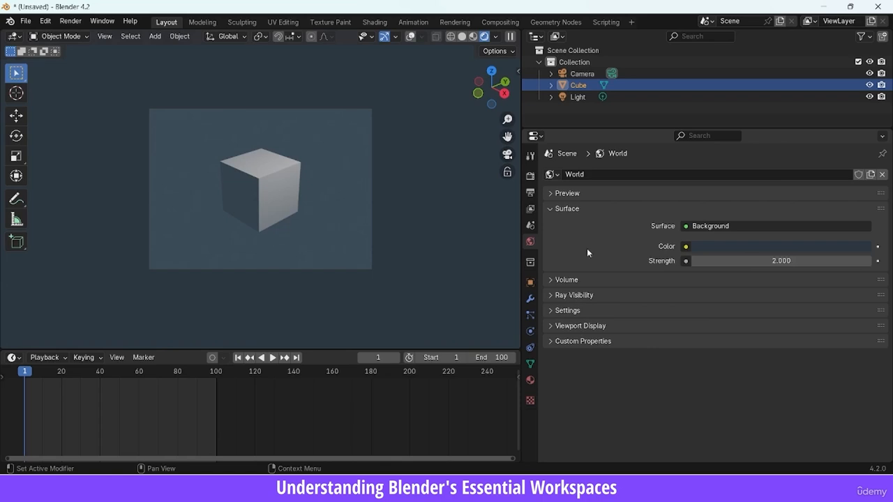
# - View the Collection properties, from the Restrictions and Instancing settings down to Exporters and Line Art
pyautogui.click(530, 263)
pyautogui.scroll(-1, 885, 203)
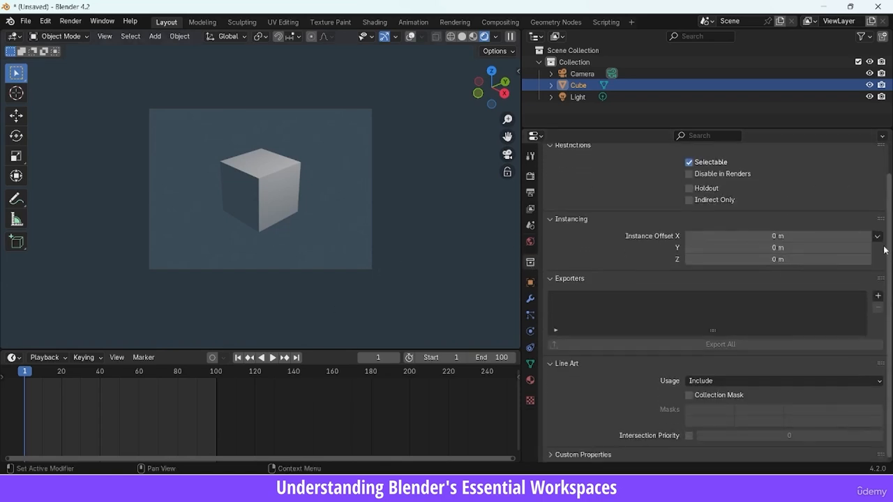
pyautogui.scroll(1, 888, 200)
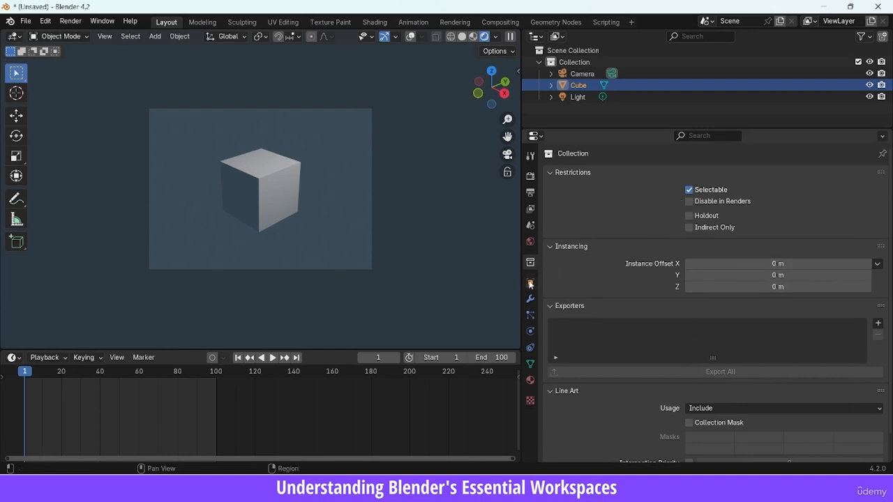
# - In the cube's Object properties, set Location X to -0.5 m, Rotation Y to -55° and Scale Y to 0.910
pyautogui.click(530, 283)
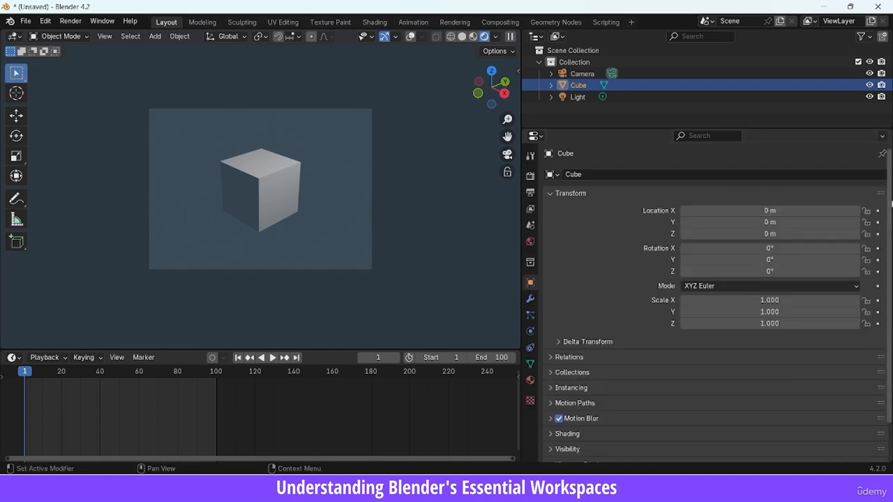
pyautogui.scroll(-1, 888, 202)
pyautogui.scroll(1, 887, 202)
pyautogui.moveTo(767, 211); pyautogui.dragTo(738, 212)
pyautogui.moveTo(759, 260); pyautogui.dragTo(712, 236)
pyautogui.moveTo(732, 313); pyautogui.dragTo(727, 294)
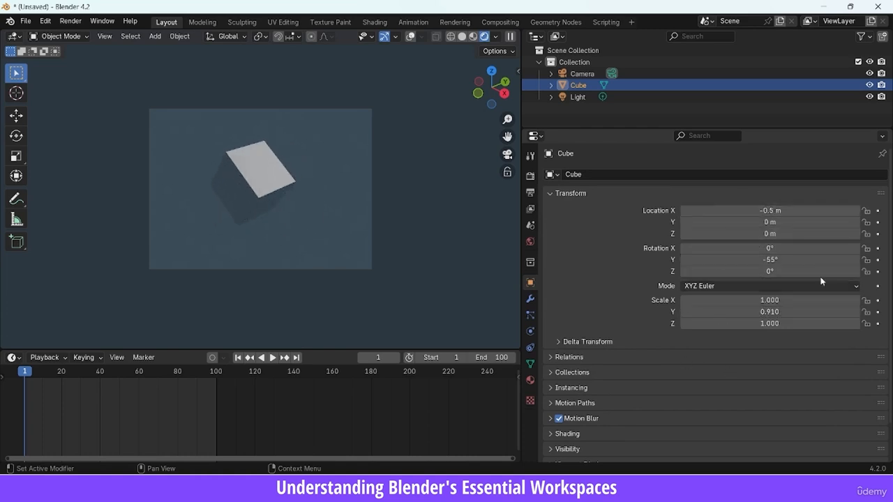
# - Examine the cube's Viewport Display options with the viewport overlays turned on, and deselect the cube
pyautogui.scroll(-2, 858, 314)
pyautogui.scroll(-5, 887, 270)
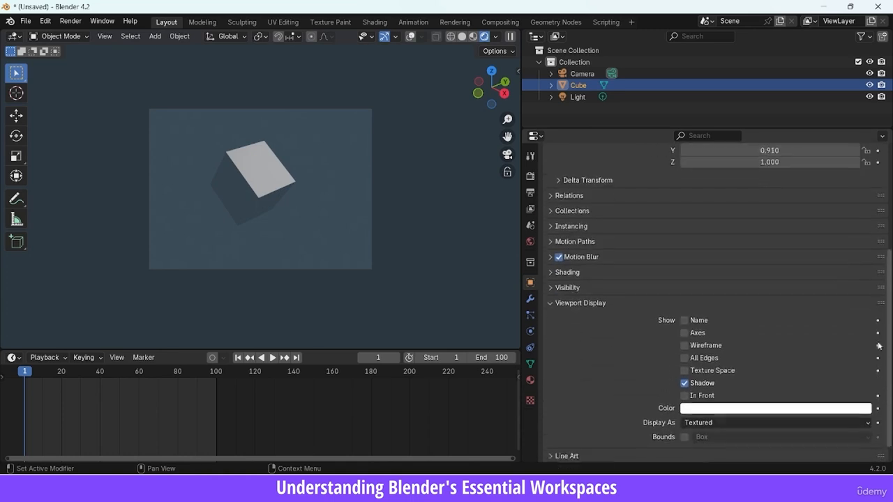
pyautogui.click(410, 36)
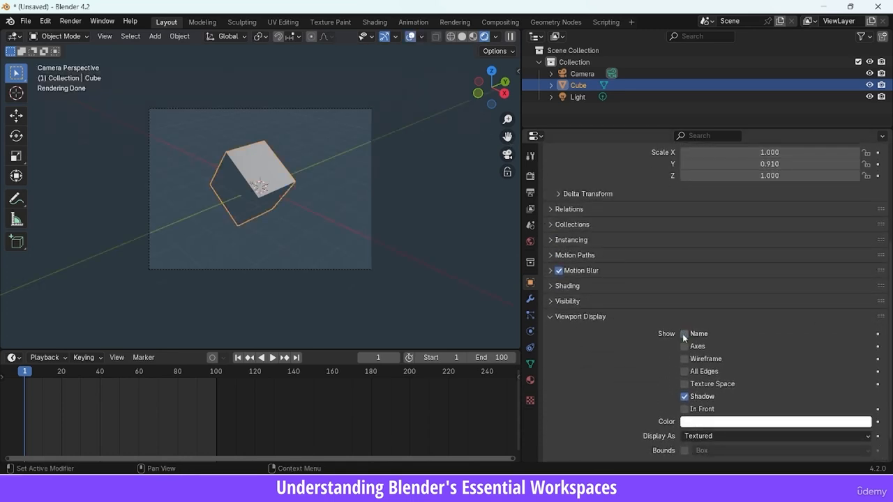
pyautogui.click(492, 189)
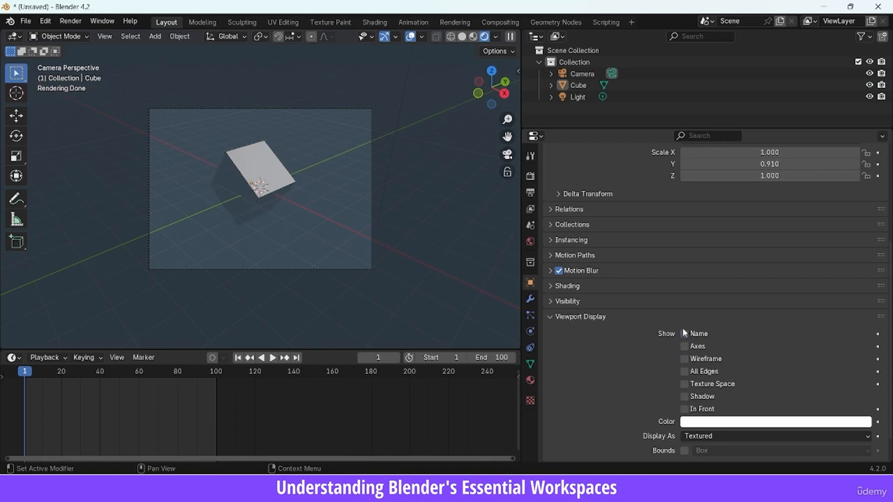
# - Add a Subdivision Surface modifier to the cube, found by searching for "su", and raise its viewport level to 2
pyautogui.click(531, 298)
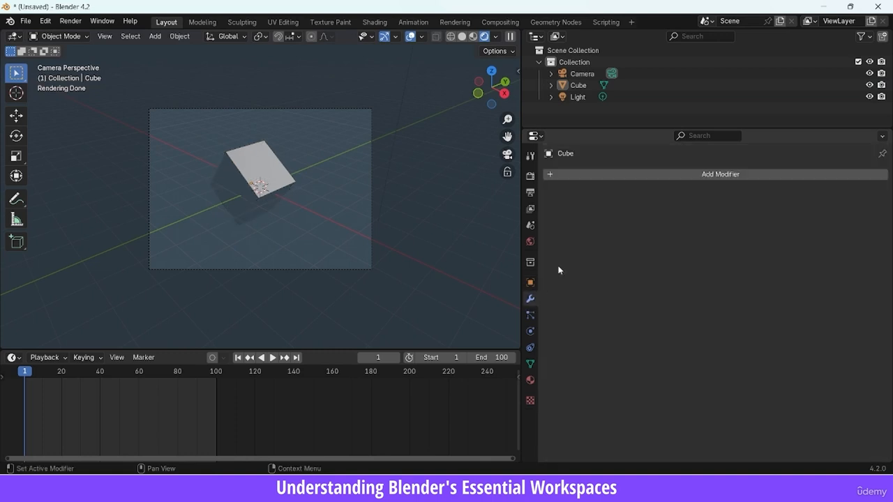
pyautogui.click(683, 176)
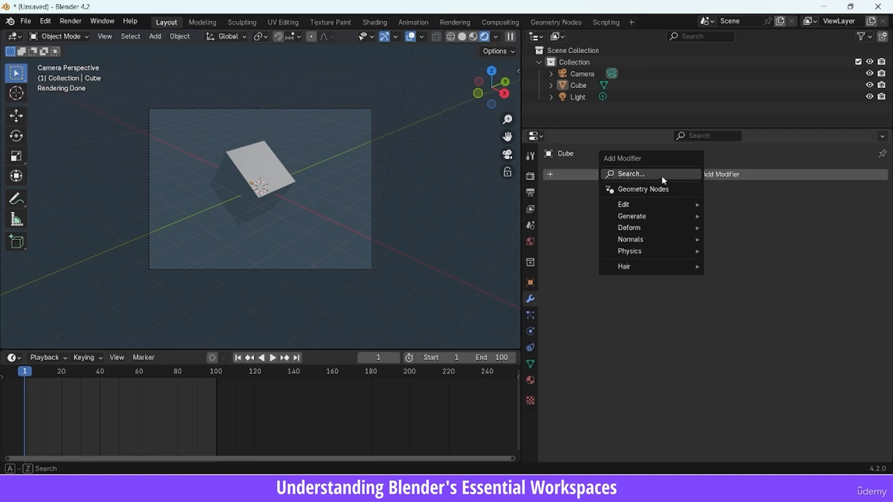
pyautogui.click(262, 171)
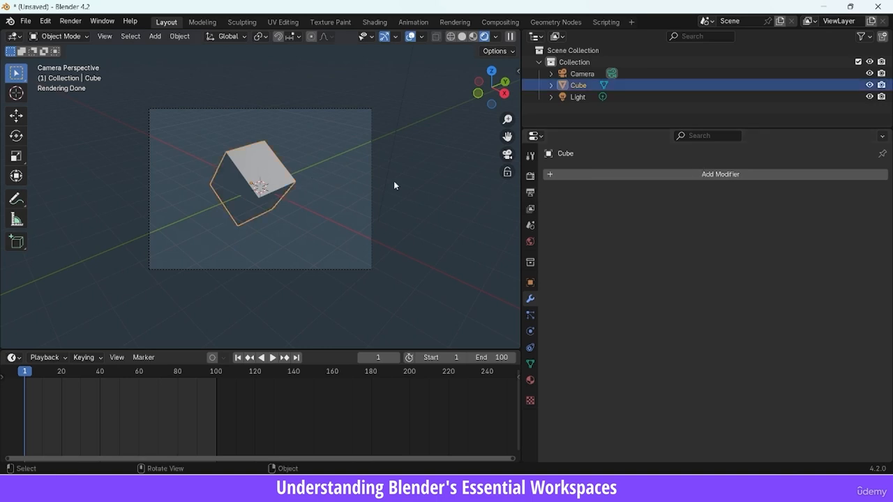
pyautogui.click(629, 176)
pyautogui.click(627, 174)
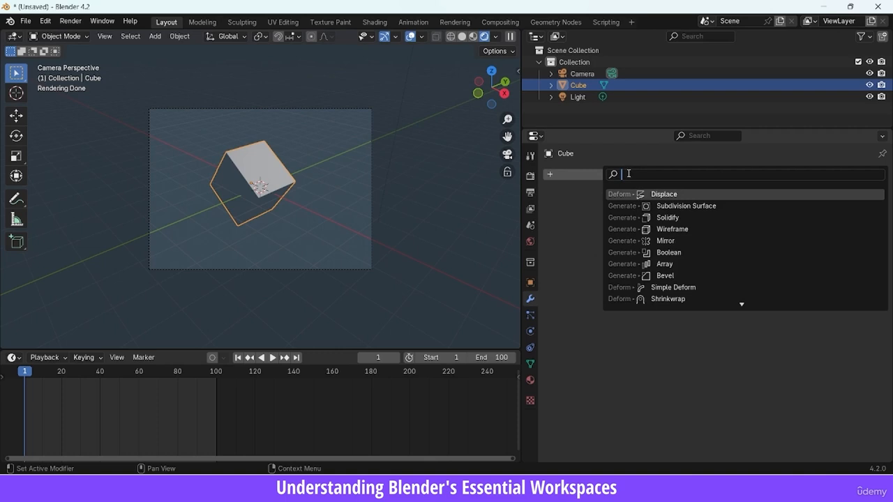
pyautogui.write('su')
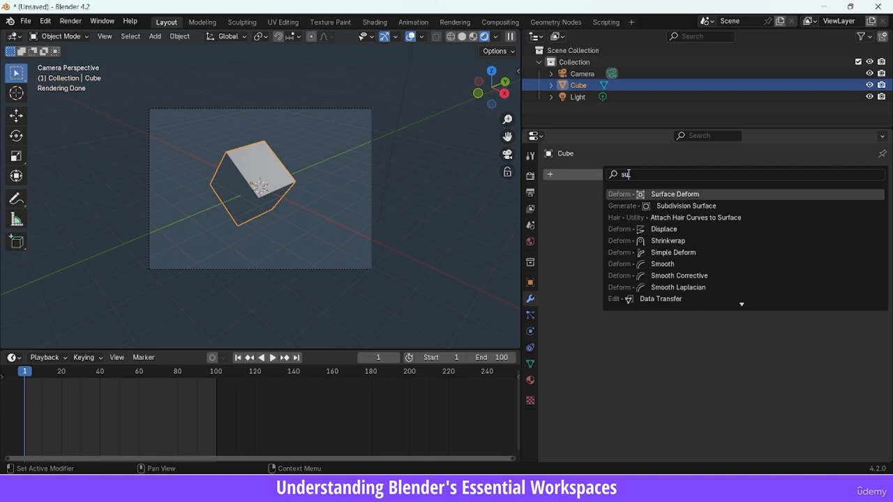
pyautogui.click(621, 208)
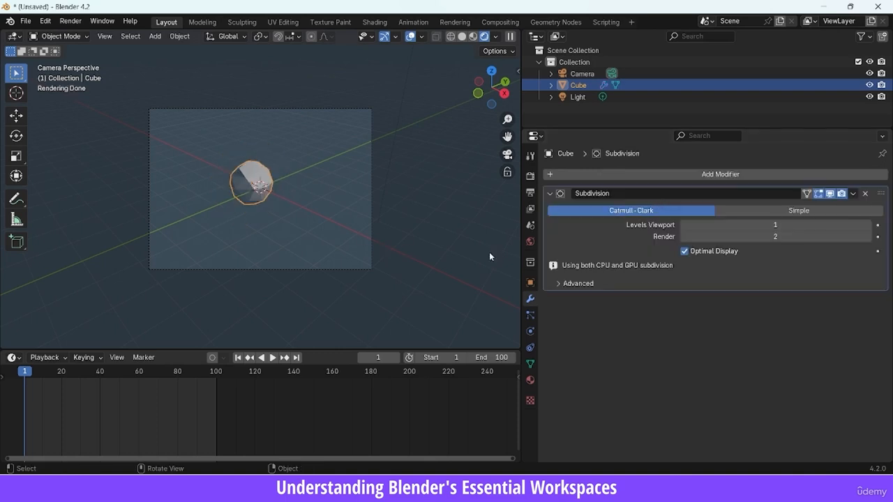
pyautogui.click(869, 226)
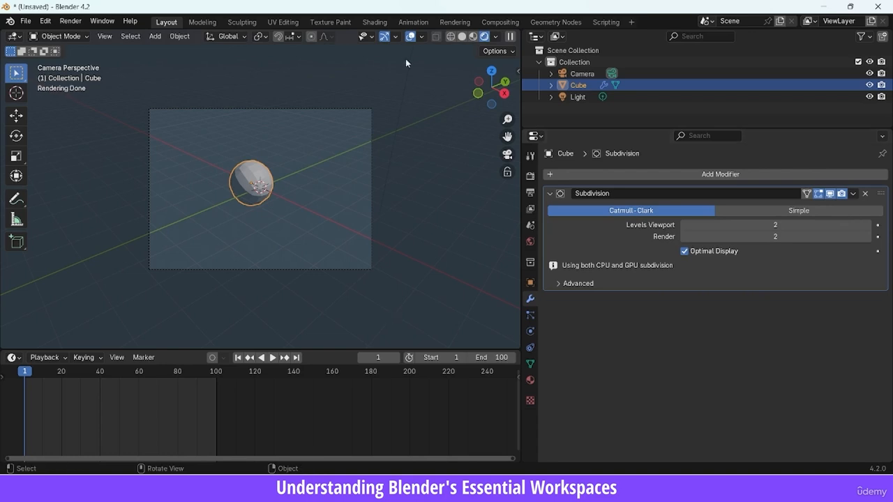
# - Hide the viewport overlays, try removing the Subdivision modifier, undo that removal, and apply the modifier to the cube
pyautogui.click(410, 37)
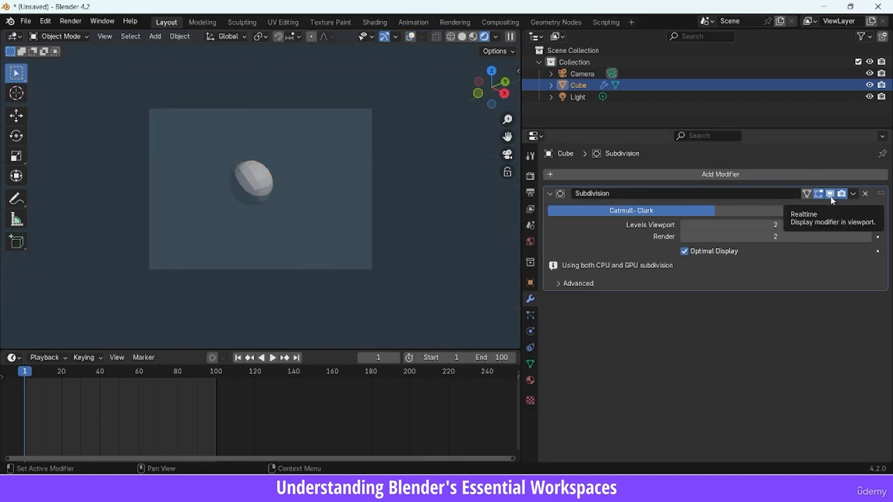
pyautogui.click(865, 194)
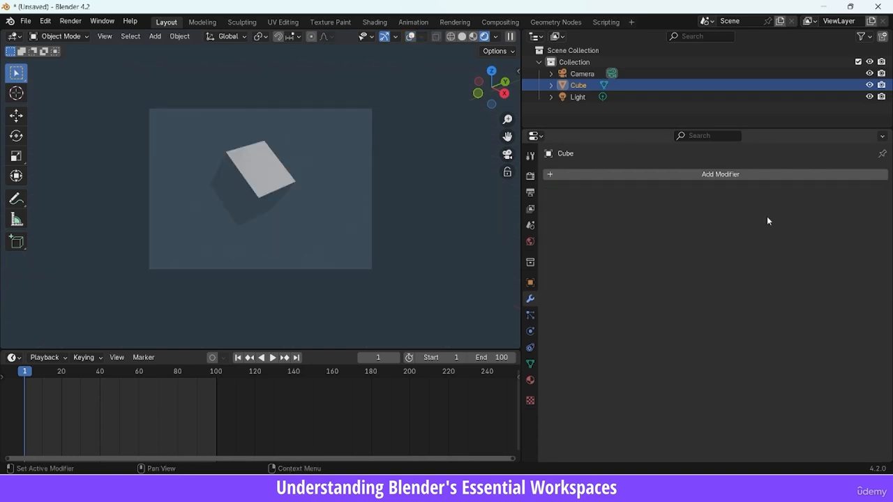
pyautogui.hotkey('ctrl', 'z')
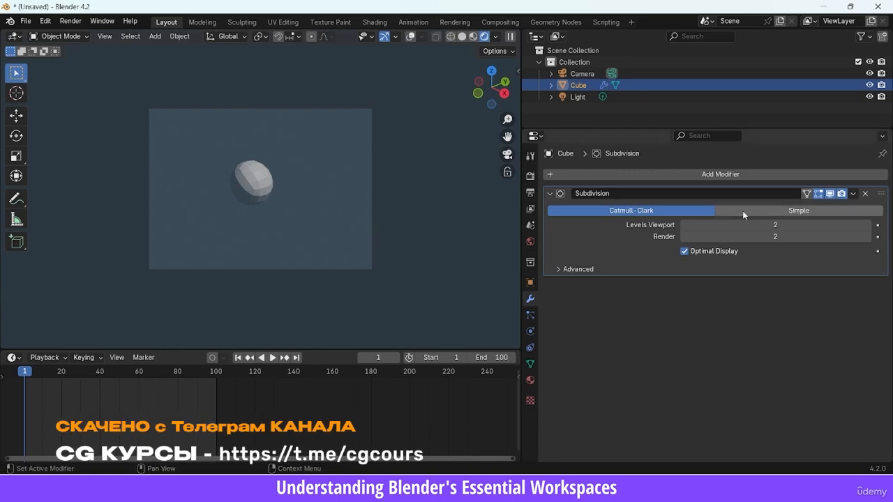
pyautogui.click(853, 193)
pyautogui.click(809, 204)
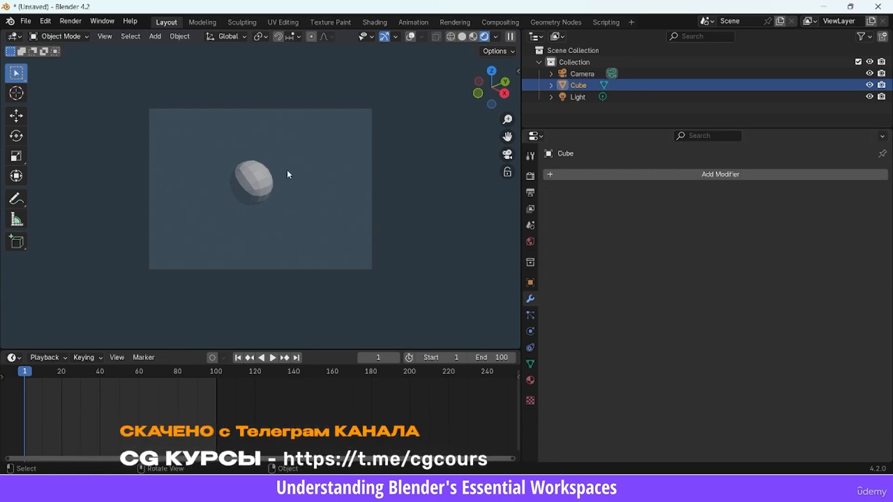
# - Add an Emitter particle system to the cube and play the animation up to frame 54
pyautogui.click(530, 315)
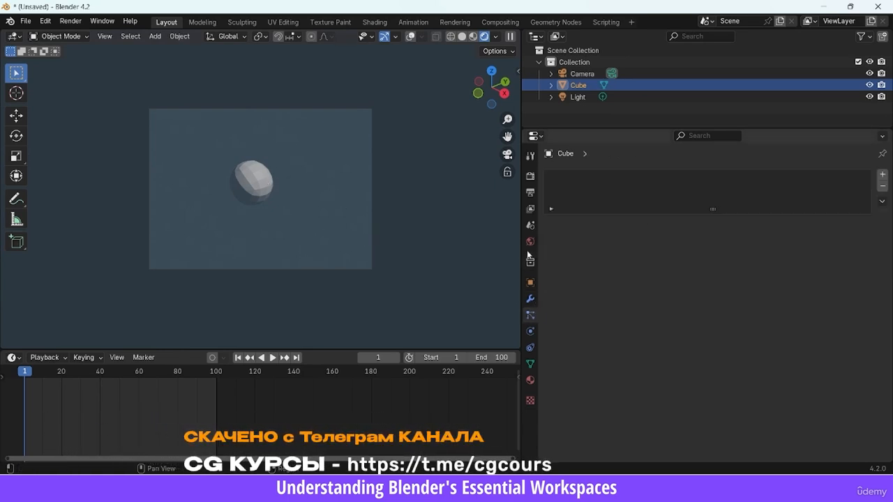
pyautogui.click(882, 176)
pyautogui.press('space')
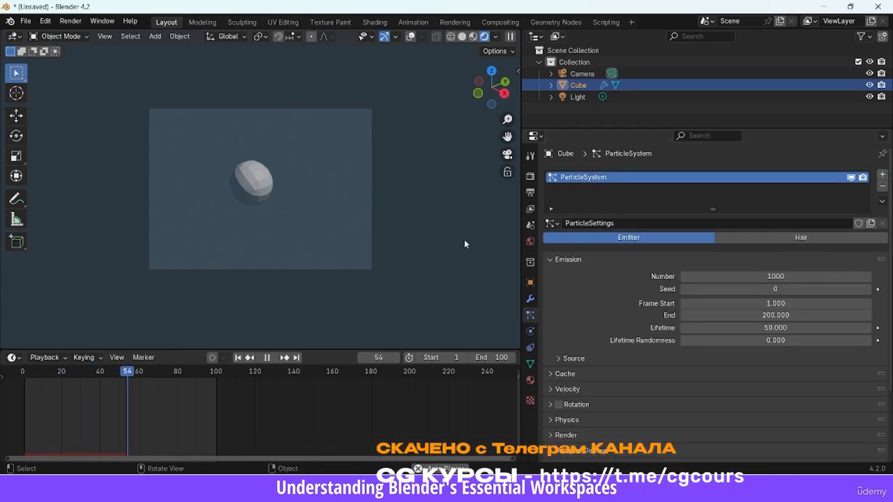
pyautogui.press('space')
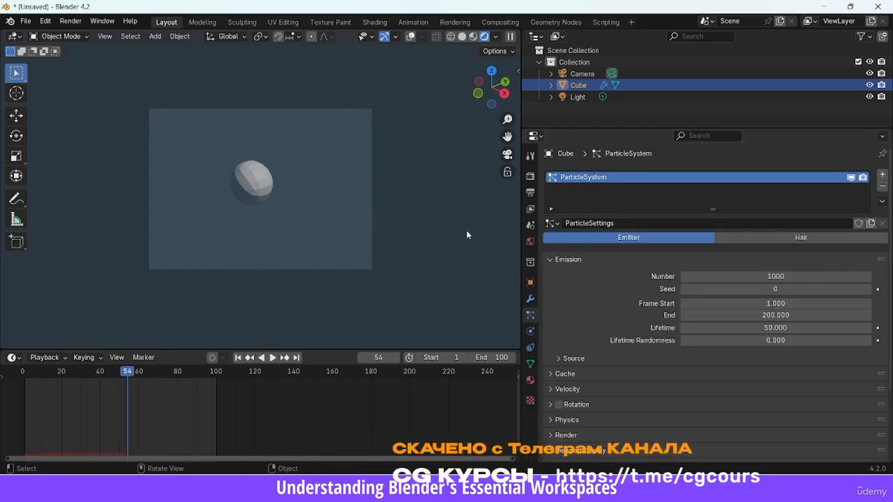
# - Switch the viewport to solid shading and replay the particle animation from the first frame up to frame 76
pyautogui.click(463, 40)
pyautogui.hotkey('shift', 'Left')
pyautogui.press('space')
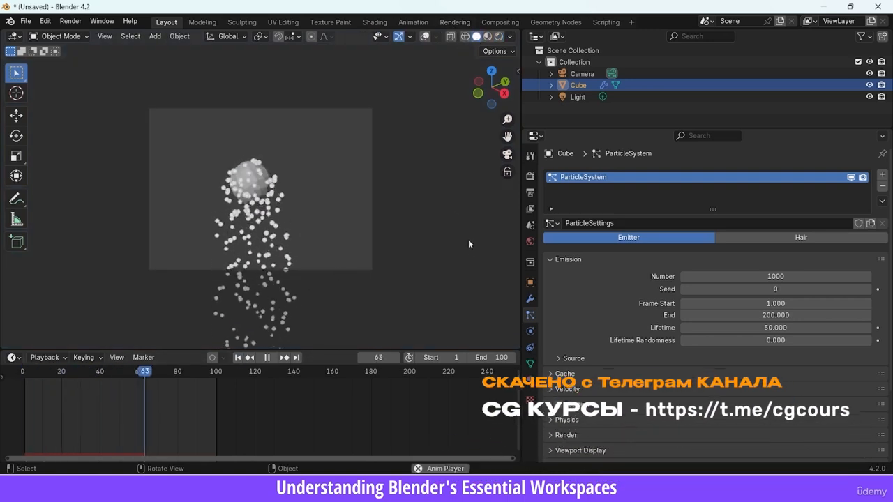
pyautogui.press('space')
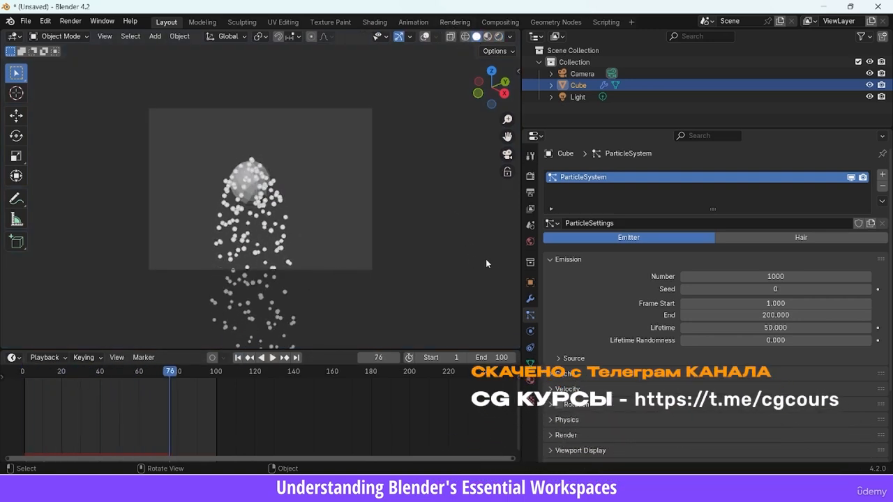
# - From the first frame, change the particle system to Hair with Number 932 and Hair Length 0.98 m, and play to frame 21
pyautogui.click(237, 357)
pyautogui.click(799, 237)
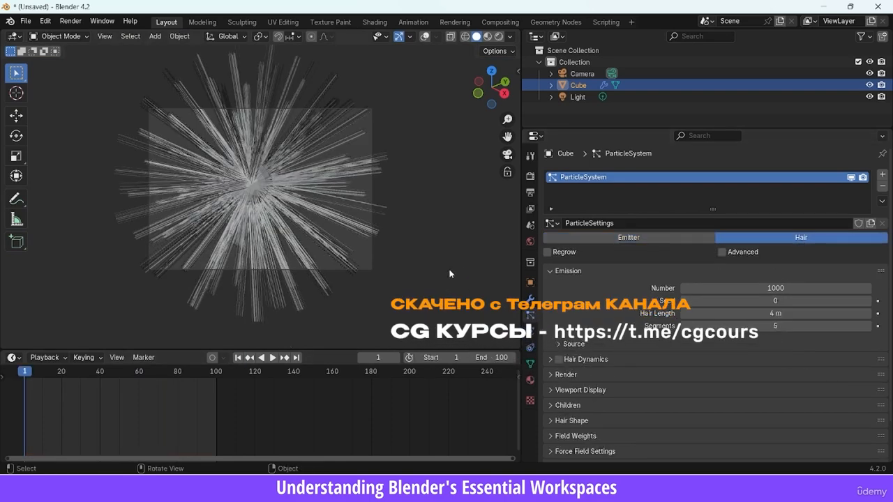
pyautogui.moveTo(783, 287); pyautogui.dragTo(555, 312)
pyautogui.press('space')
pyautogui.press('space')
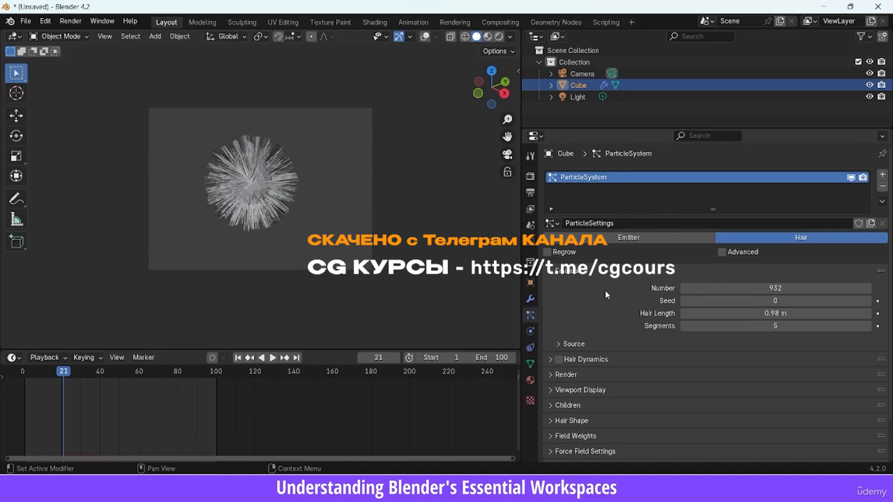
# - Remove the particle system from the cube and show the cube's Physics properties
pyautogui.click(884, 189)
pyautogui.click(531, 333)
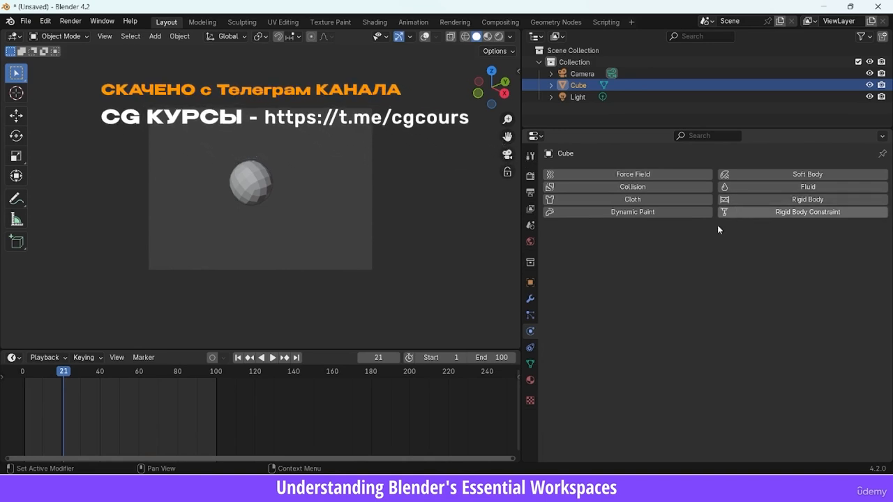
# - View the available object constraints and the cube's mesh Data properties, and zoom in on the object in the viewport
pyautogui.click(530, 347)
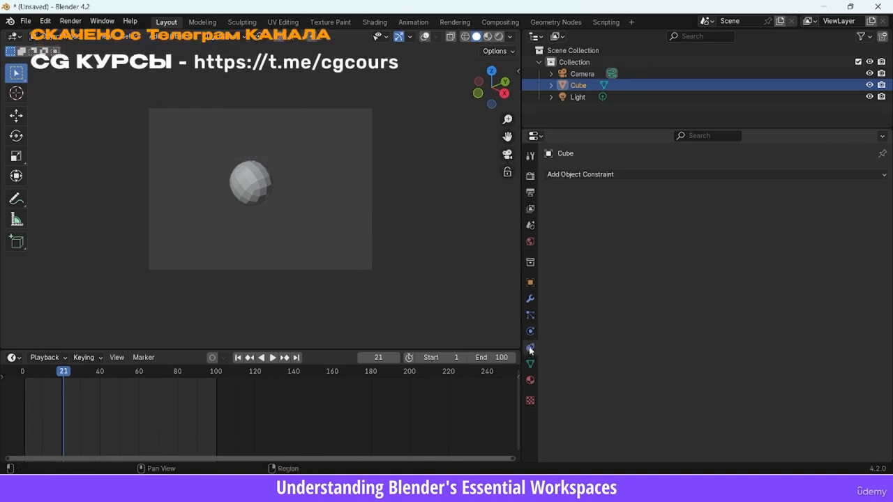
pyautogui.click(642, 174)
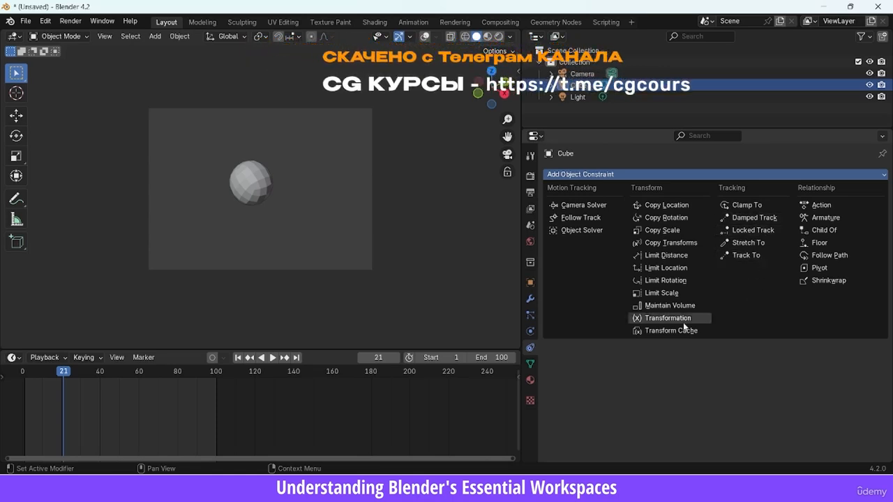
pyautogui.click(530, 363)
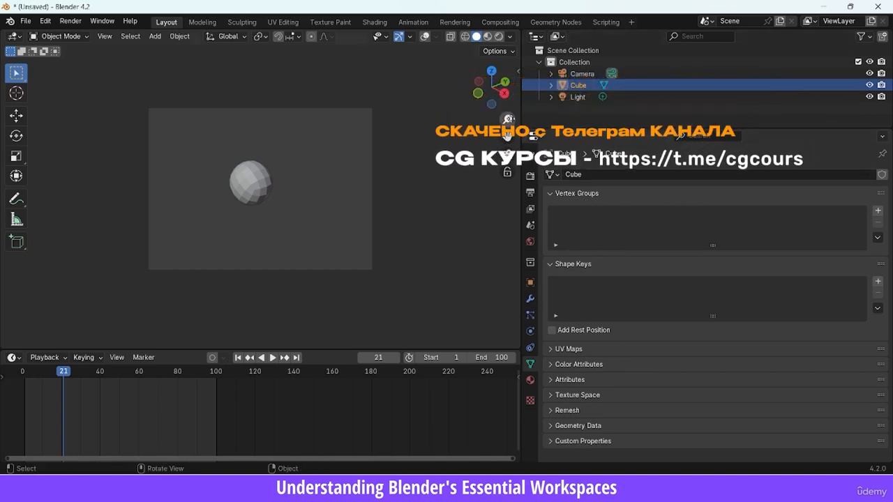
pyautogui.moveTo(509, 120); pyautogui.dragTo(508, 111)
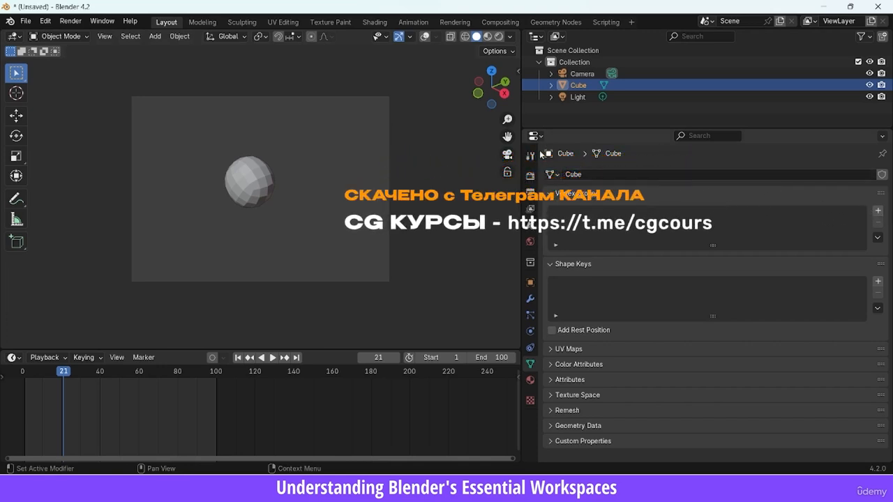
pyautogui.moveTo(507, 119); pyautogui.dragTo(504, 102)
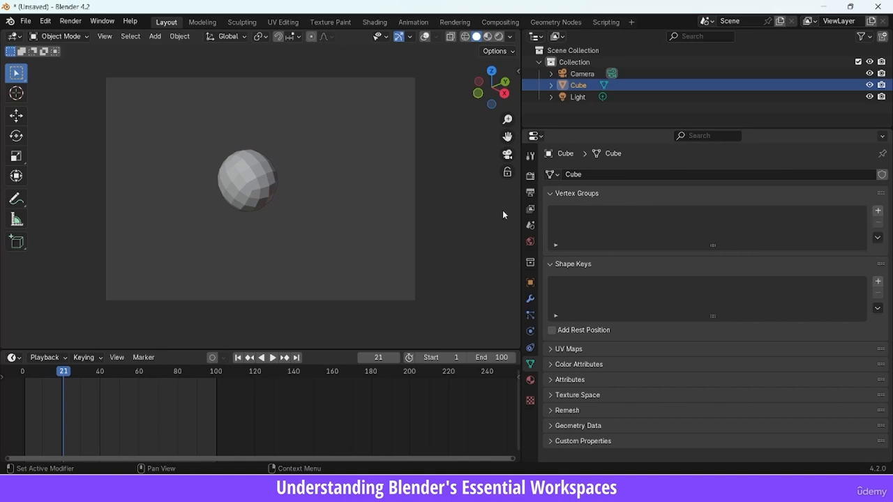
# - Show the viewport overlays, leave the camera view, and enter Edit Mode on the cube mesh with face selection
pyautogui.click(425, 37)
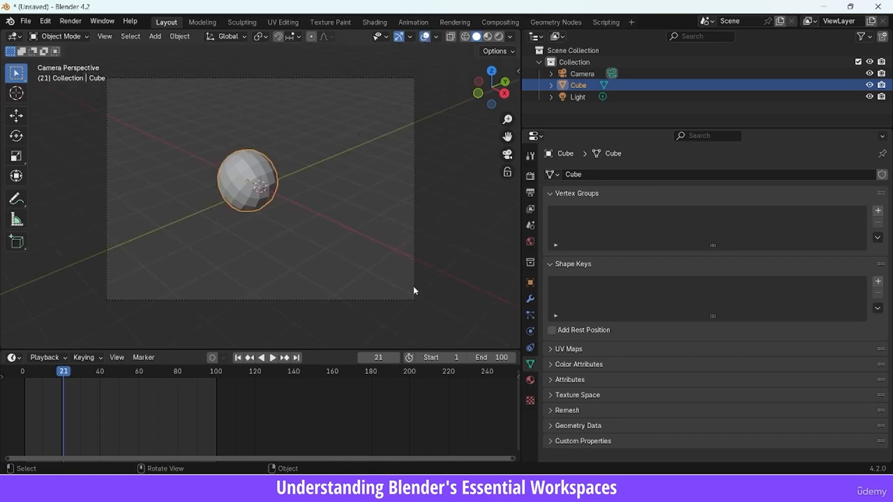
pyautogui.press('KP_0')
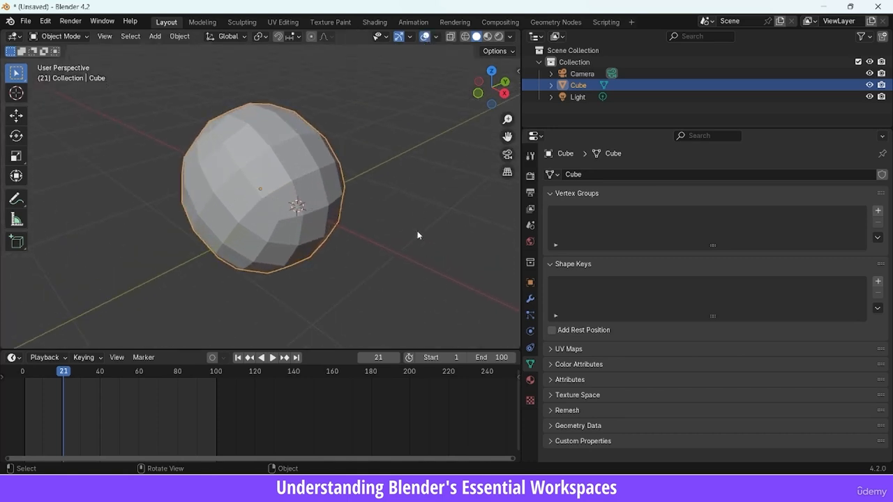
pyautogui.press('Tab')
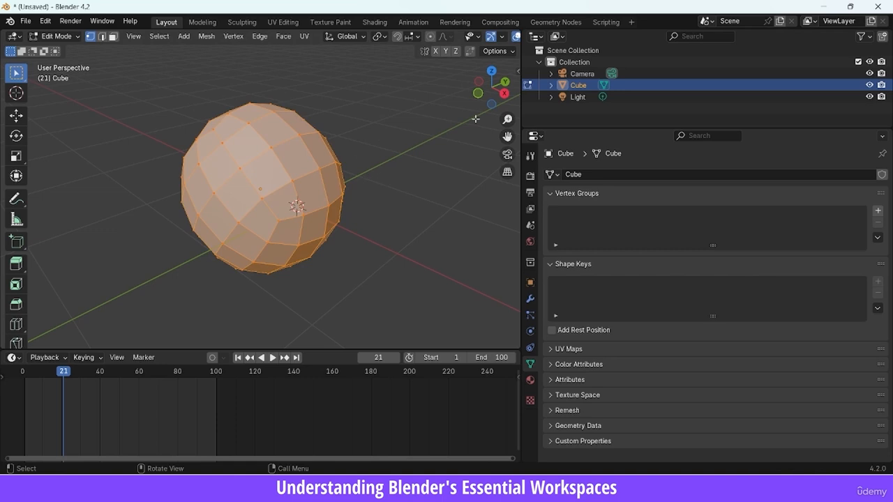
pyautogui.moveTo(507, 119); pyautogui.dragTo(504, 123)
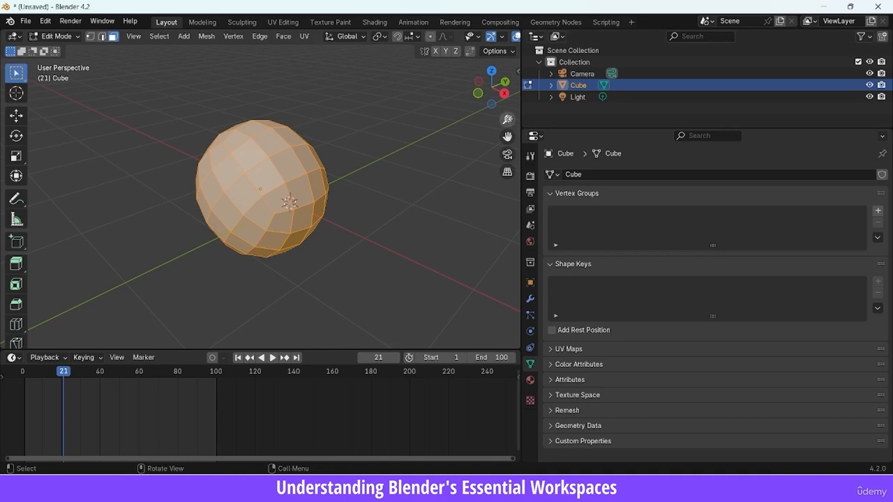
# - Select a patch of adjacent faces near the top of the rounded mesh and assign them to a new vertex group
pyautogui.click(245, 149)
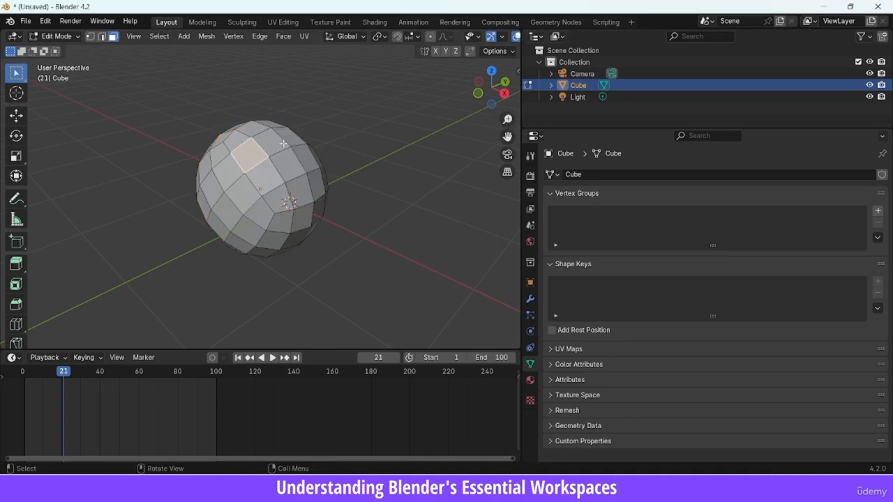
pyautogui.keyDown('shift'); pyautogui.click(276, 144); pyautogui.keyUp('shift')
pyautogui.keyDown('shift'); pyautogui.click(255, 131); pyautogui.keyUp('shift')
pyautogui.keyDown('shift'); pyautogui.click(239, 140); pyautogui.keyUp('shift')
pyautogui.moveTo(488, 93); pyautogui.dragTo(484, 143)
pyautogui.keyDown('shift'); pyautogui.click(291, 163); pyautogui.keyUp('shift')
pyautogui.keyDown('shift'); pyautogui.click(273, 145); pyautogui.keyUp('shift')
pyautogui.moveTo(492, 91); pyautogui.dragTo(468, 53)
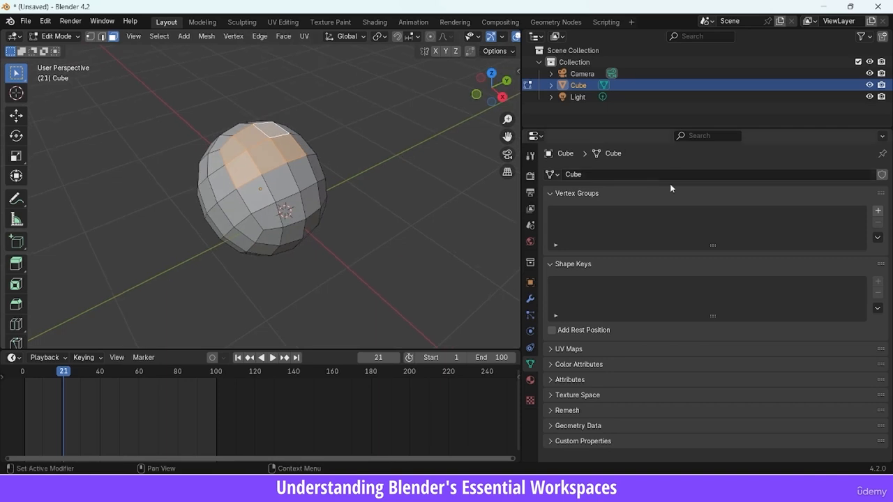
pyautogui.click(877, 211)
pyautogui.click(588, 283)
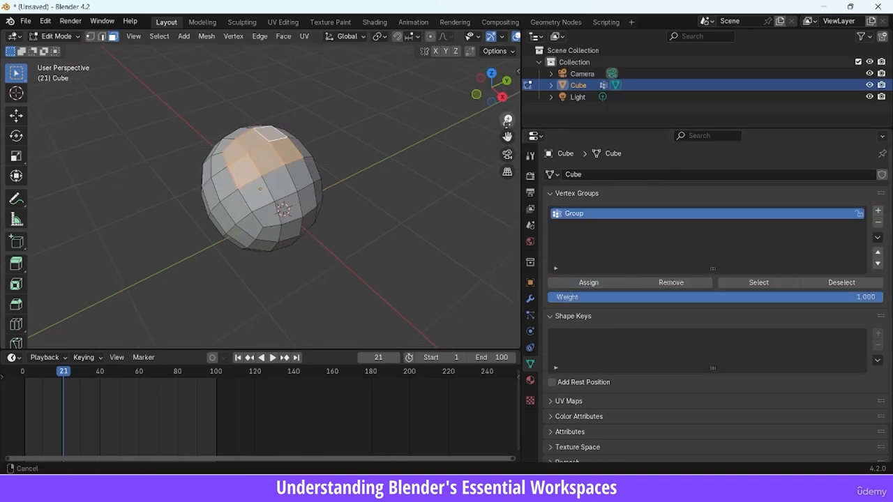
pyautogui.press('Tab')
# - Add a Displace modifier to the cube and limit it to the vertex group "Group"
pyautogui.click(530, 298)
pyautogui.click(640, 175)
pyautogui.click(640, 175)
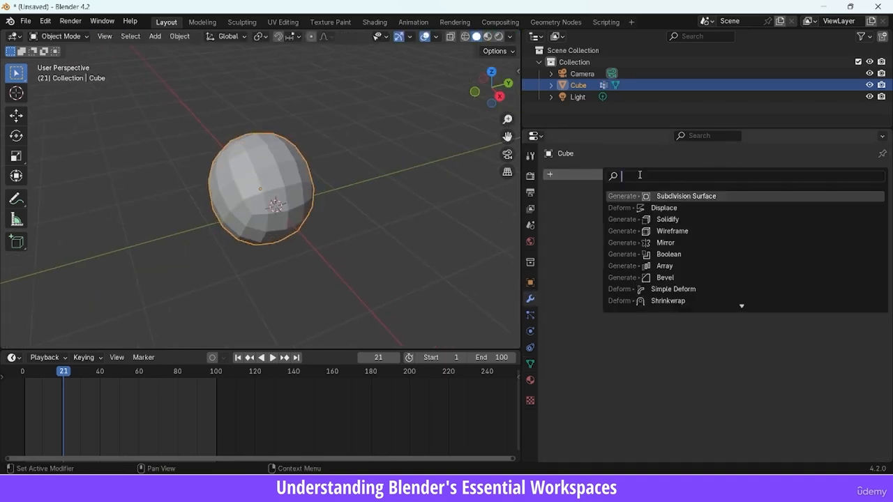
pyautogui.write('di')
pyautogui.click(660, 196)
pyautogui.click(753, 291)
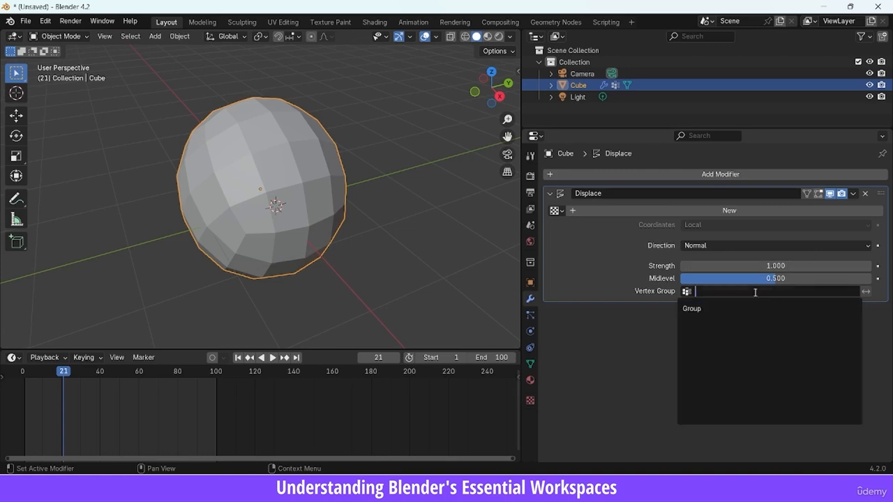
pyautogui.click(735, 307)
# - Set the Displace modifier's Strength to 0.800
pyautogui.moveTo(490, 85); pyautogui.dragTo(504, 59)
pyautogui.moveTo(775, 265)
pyautogui.mouseDown()
pyautogui.moveTo(746, 265)
pyautogui.moveTo(762, 264)
pyautogui.mouseUp()
pyautogui.moveTo(489, 83); pyautogui.dragTo(424, 72)
pyautogui.moveTo(491, 87); pyautogui.dragTo(501, 82)
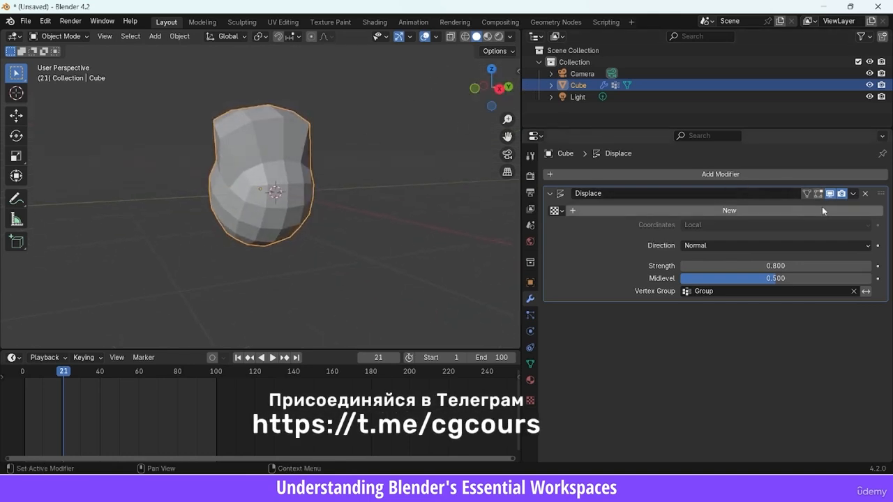
# - Add a basis shape key and a second shape key in the cube's mesh Data properties
pyautogui.click(531, 364)
pyautogui.scroll(-1, 768, 279)
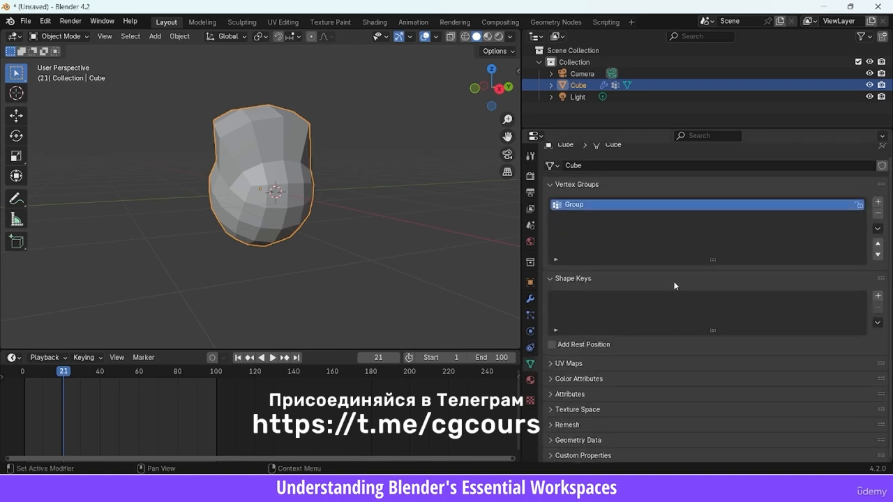
pyautogui.click(879, 298)
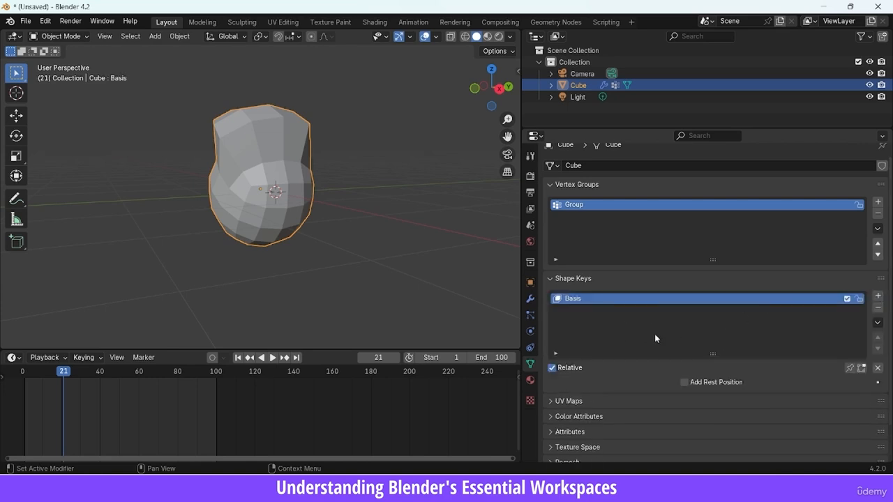
pyautogui.click(878, 297)
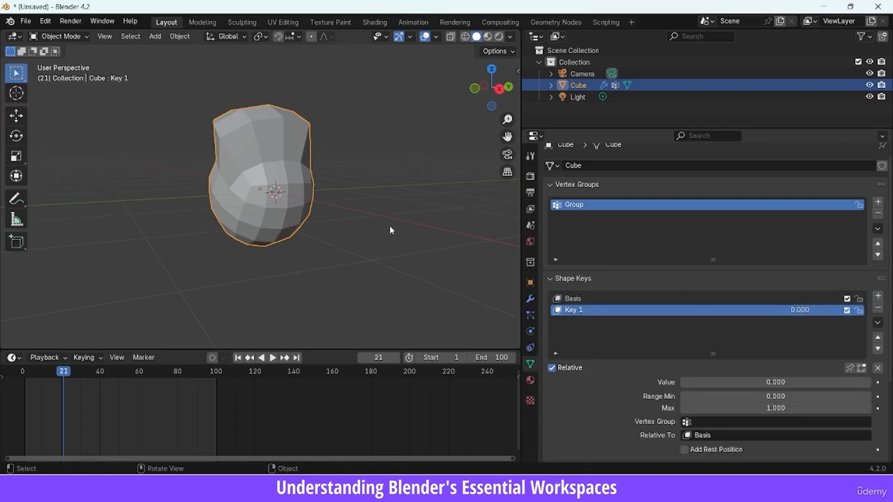
# - In the second shape key's Edit Mode, rip the lower front centre vertex and spread the two halves apart
pyautogui.press('Tab')
pyautogui.moveTo(508, 119); pyautogui.dragTo(501, 92)
pyautogui.moveTo(486, 82); pyautogui.dragTo(458, 68)
pyautogui.moveTo(508, 119); pyautogui.dragTo(507, 145)
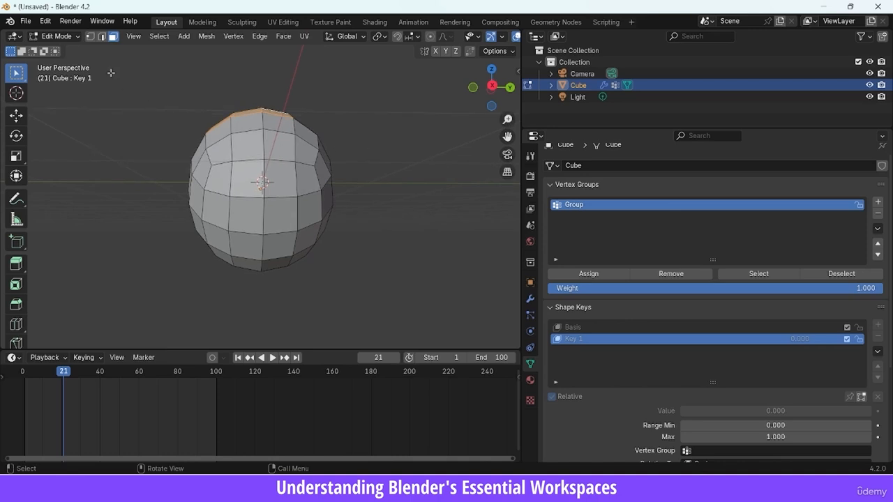
pyautogui.click(267, 230)
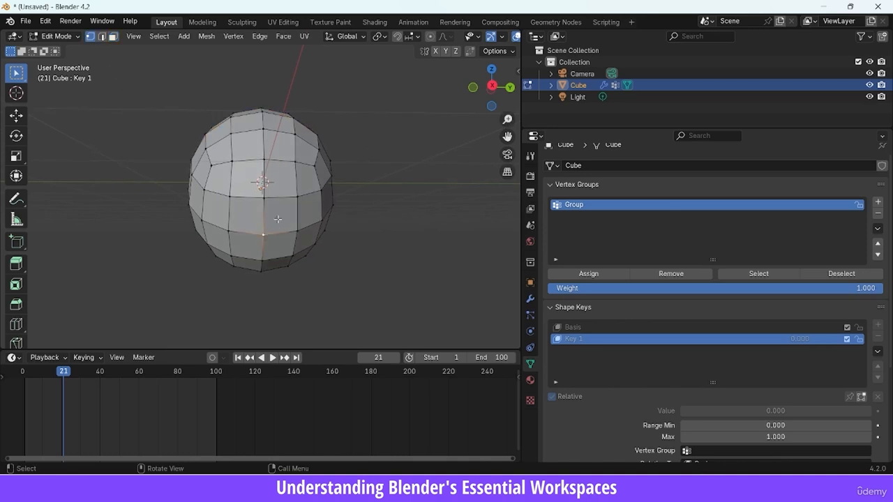
pyautogui.press('v')
pyautogui.click(289, 257)
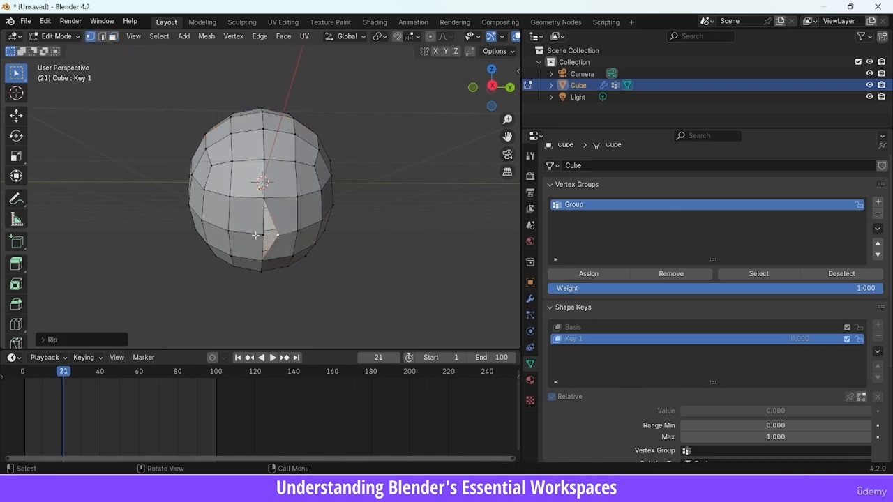
pyautogui.click(256, 236)
pyautogui.press('g')
pyautogui.click(262, 247)
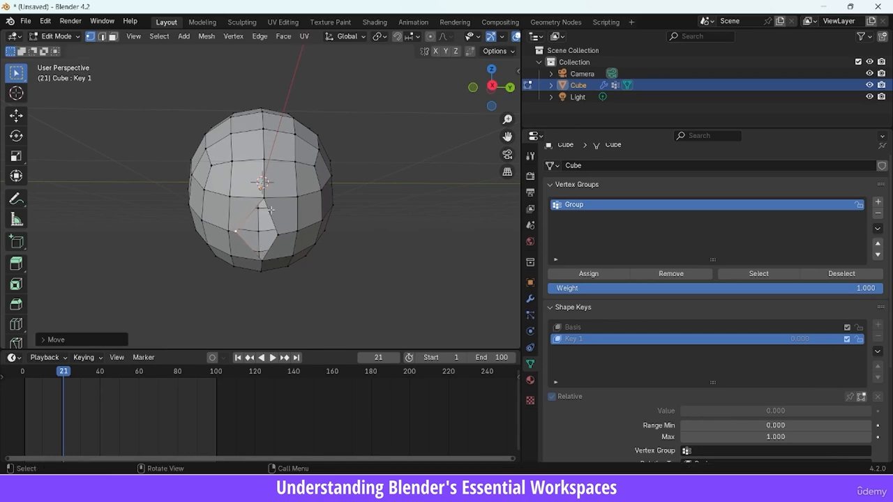
# - Move the vertices around the ripped gap on the lower front to shape a mouth-like opening
pyautogui.click(268, 199)
pyautogui.press('g')
pyautogui.click(268, 230)
pyautogui.click(284, 230)
pyautogui.press('g')
pyautogui.click(300, 216)
pyautogui.click(267, 228)
pyautogui.press('g')
pyautogui.click(264, 224)
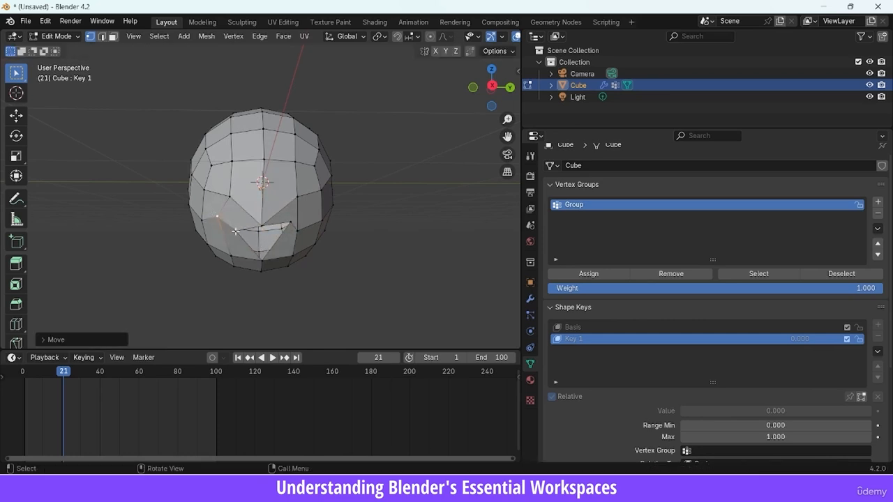
pyautogui.press('g')
pyautogui.click(262, 220)
pyautogui.click(265, 253)
pyautogui.press('g')
pyautogui.click(266, 247)
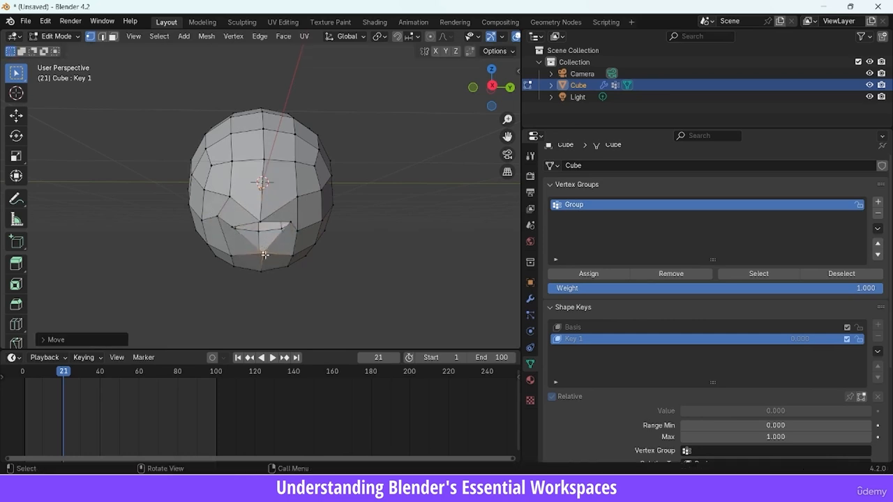
# - Return to Object Mode, shade the object smooth, and set the second shape key's Value to 0.341
pyautogui.press('Tab')
pyautogui.rightClick(300, 196)
pyautogui.click(295, 200)
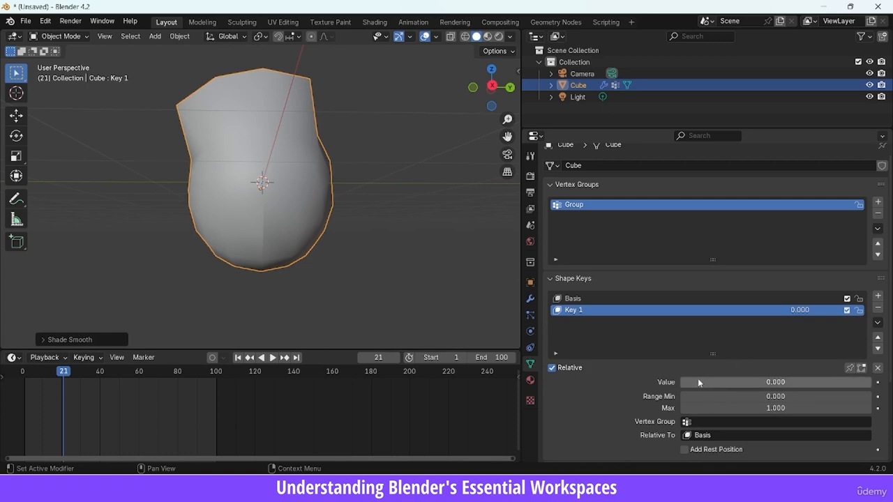
pyautogui.moveTo(699, 382); pyautogui.dragTo(784, 377)
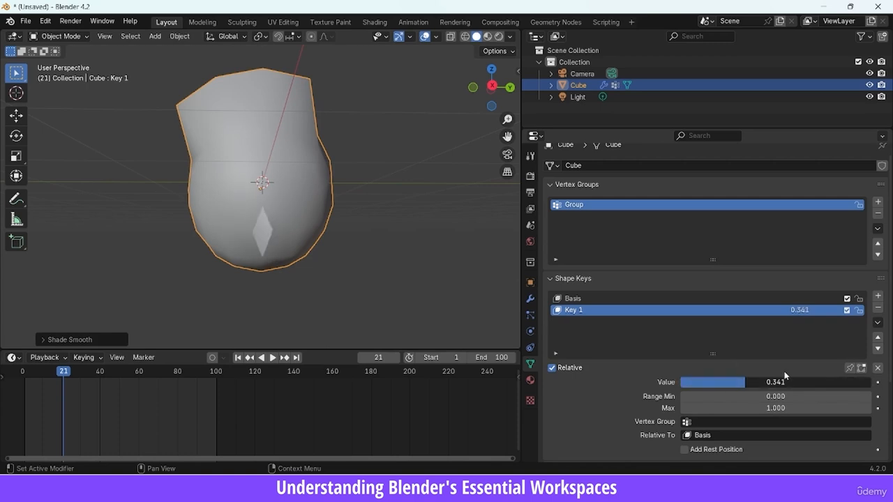
# - Switch the viewport to Material Preview with overlays hidden and show the cube's Material properties
pyautogui.click(488, 37)
pyautogui.moveTo(487, 78); pyautogui.dragTo(536, 75)
pyautogui.click(425, 37)
pyautogui.click(530, 381)
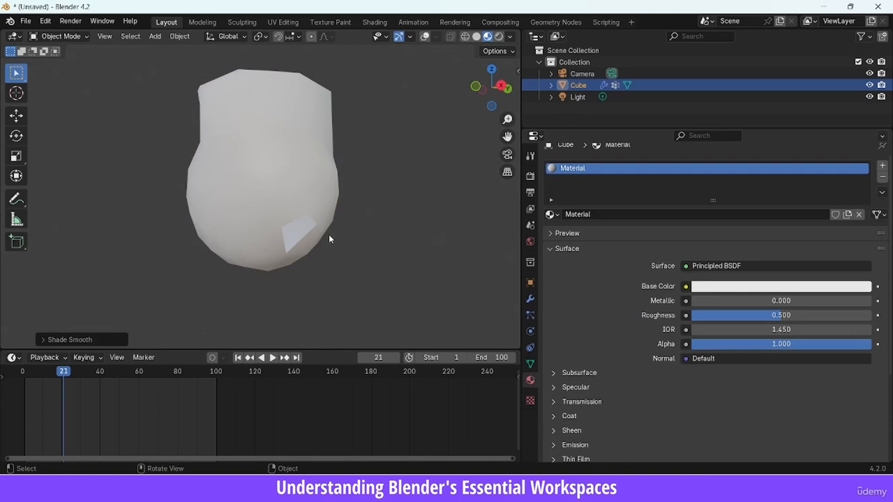
# - Try a purple Base Color on the cube's material, and then change it to light pink
pyautogui.click(731, 288)
pyautogui.moveTo(786, 164); pyautogui.dragTo(826, 159)
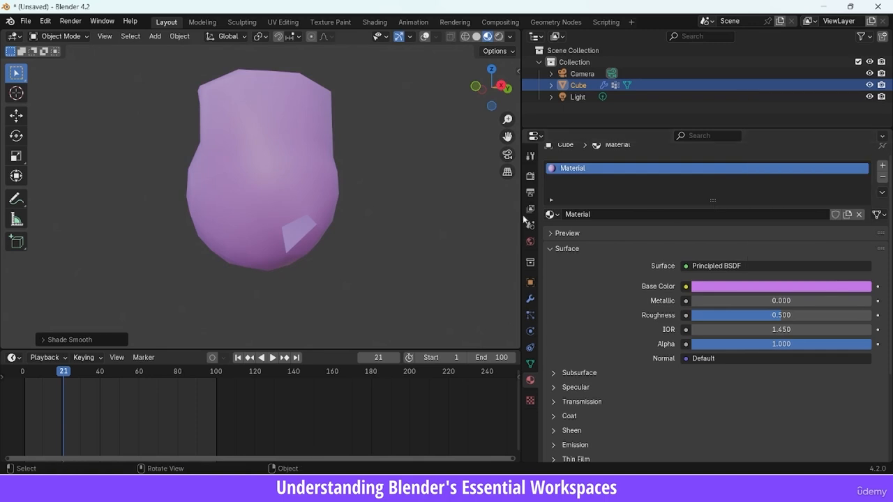
pyautogui.click(740, 292)
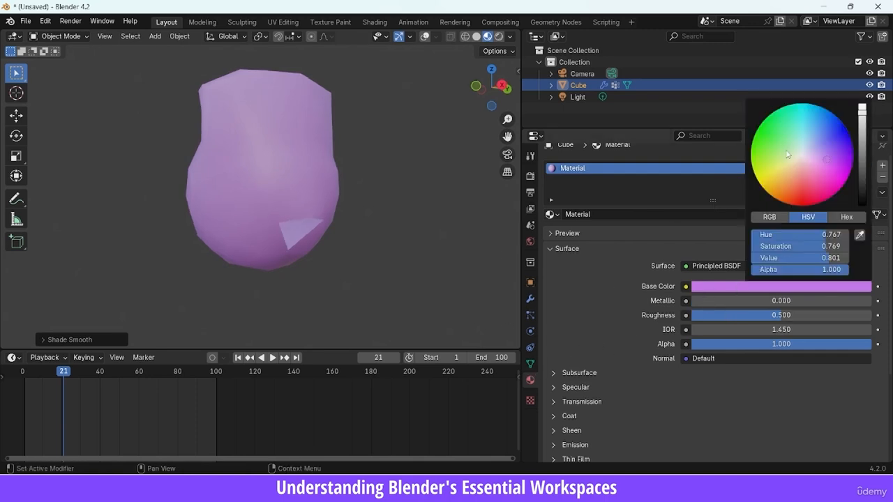
pyautogui.moveTo(789, 154); pyautogui.dragTo(811, 159)
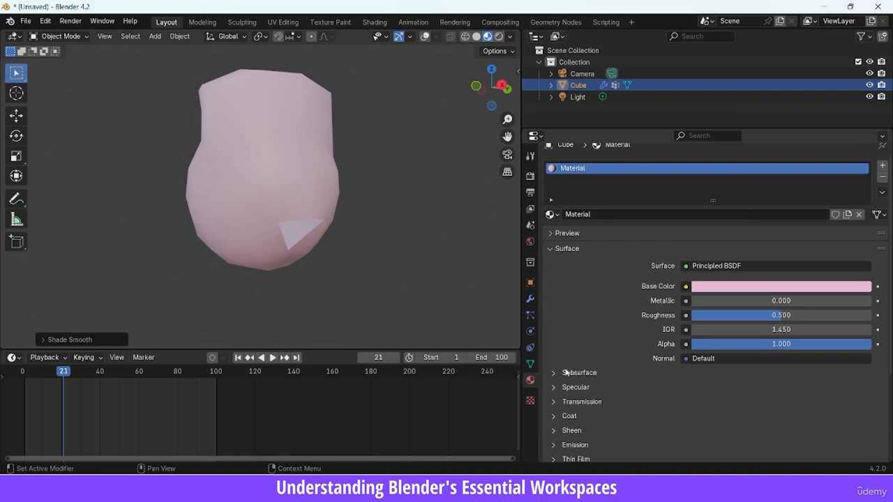
# - View the Texture properties, create a new texture for the Displace modifier, and show its texture settings
pyautogui.click(530, 401)
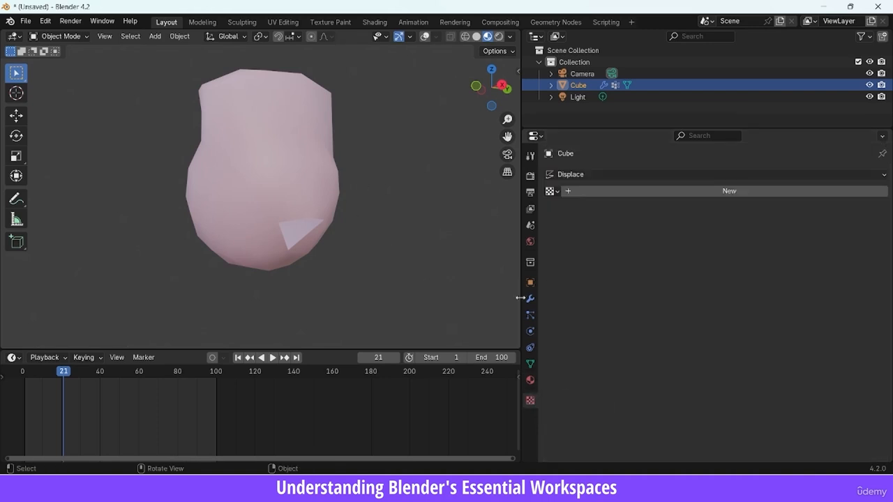
pyautogui.click(530, 299)
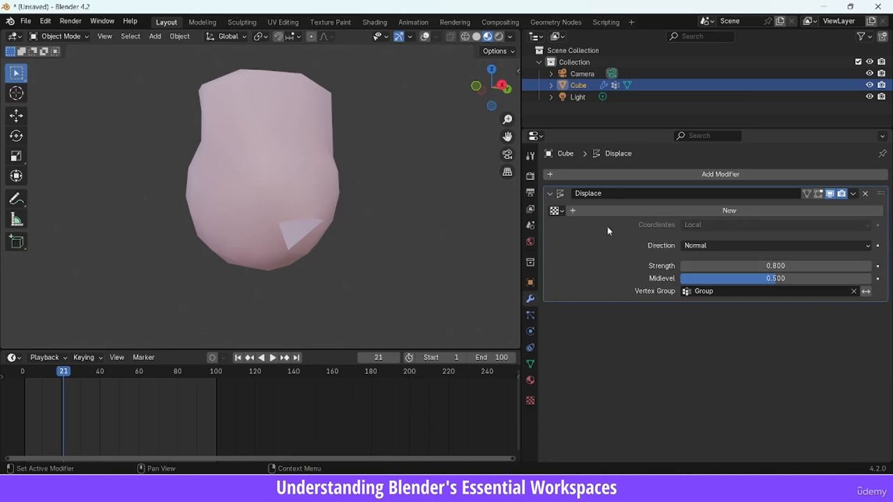
pyautogui.click(693, 211)
pyautogui.click(878, 210)
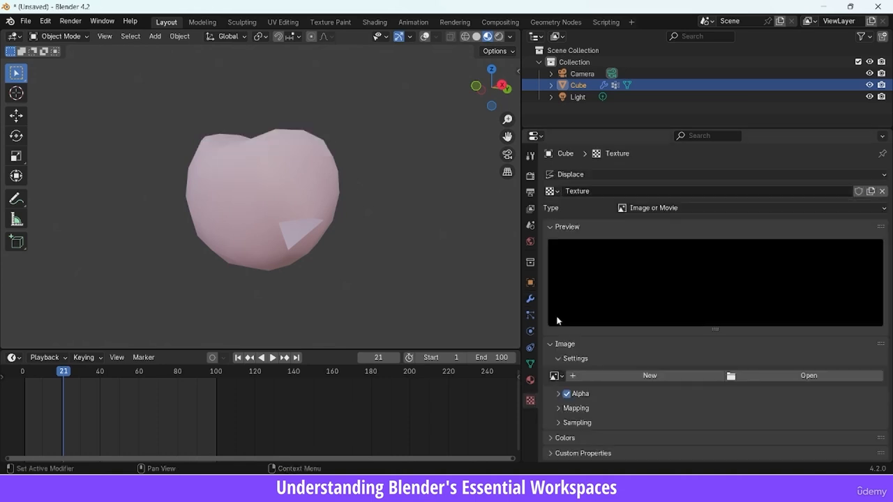
# - Try the Noise type for the Displace texture, and then set the texture type to Clouds
pyautogui.click(656, 208)
pyautogui.click(656, 322)
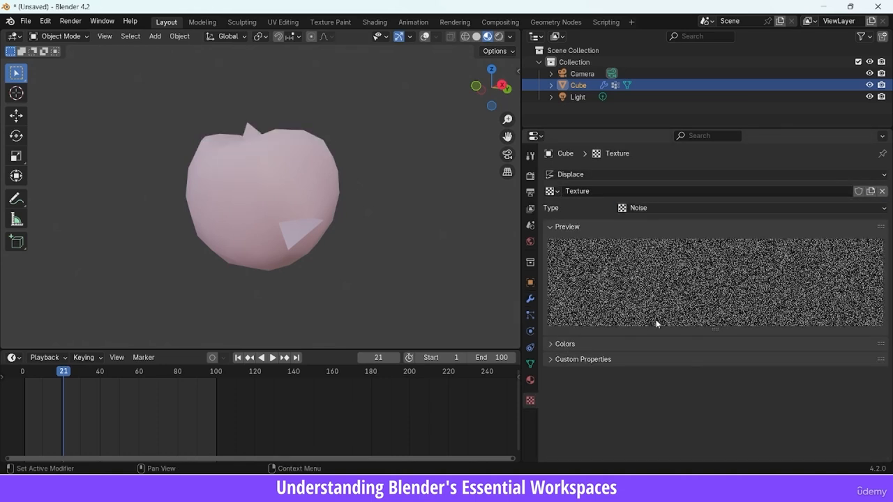
pyautogui.moveTo(494, 90); pyautogui.dragTo(536, 122)
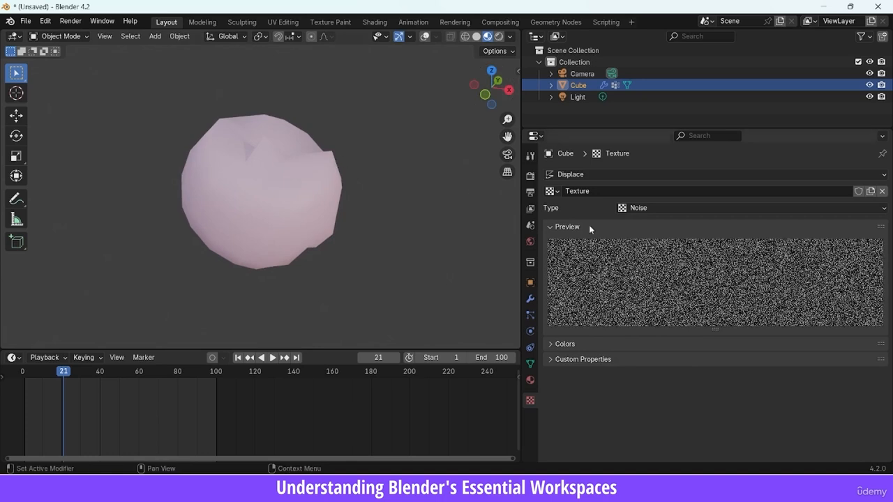
pyautogui.click(656, 208)
pyautogui.click(660, 248)
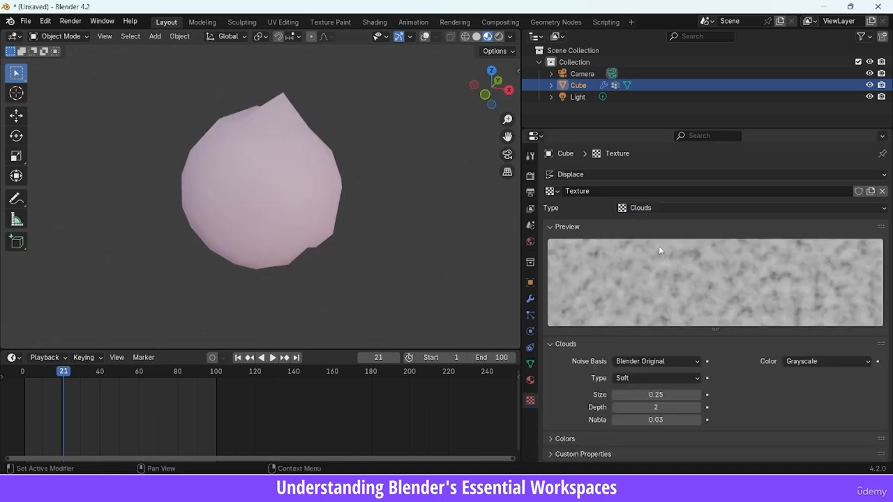
# - Set the Displace modifier's Strength to -2.400 and inspect the deformed mesh
pyautogui.click(531, 299)
pyautogui.moveTo(718, 266)
pyautogui.mouseDown()
pyautogui.moveTo(782, 266)
pyautogui.moveTo(718, 266)
pyautogui.moveTo(706, 252)
pyautogui.mouseUp()
pyautogui.moveTo(415, 78)
pyautogui.mouseDown(button='middle')
pyautogui.moveTo(375, 71)
pyautogui.moveTo(415, 81)
pyautogui.mouseUp(button='middle')
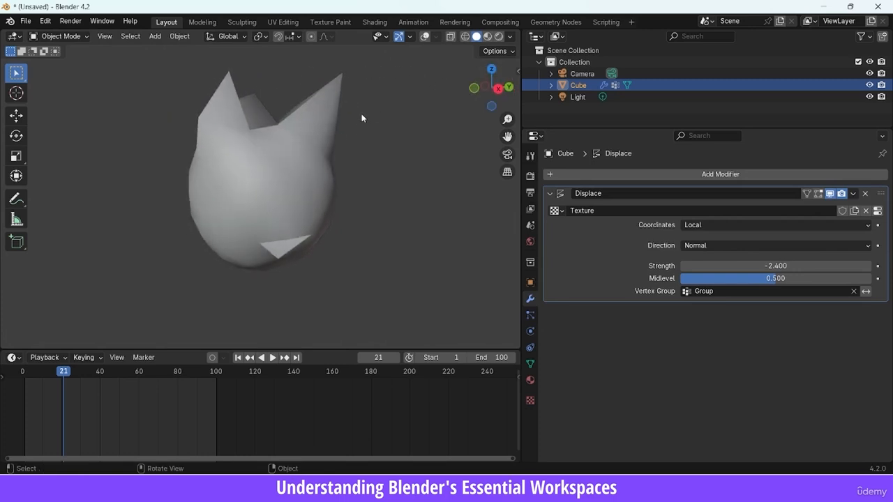